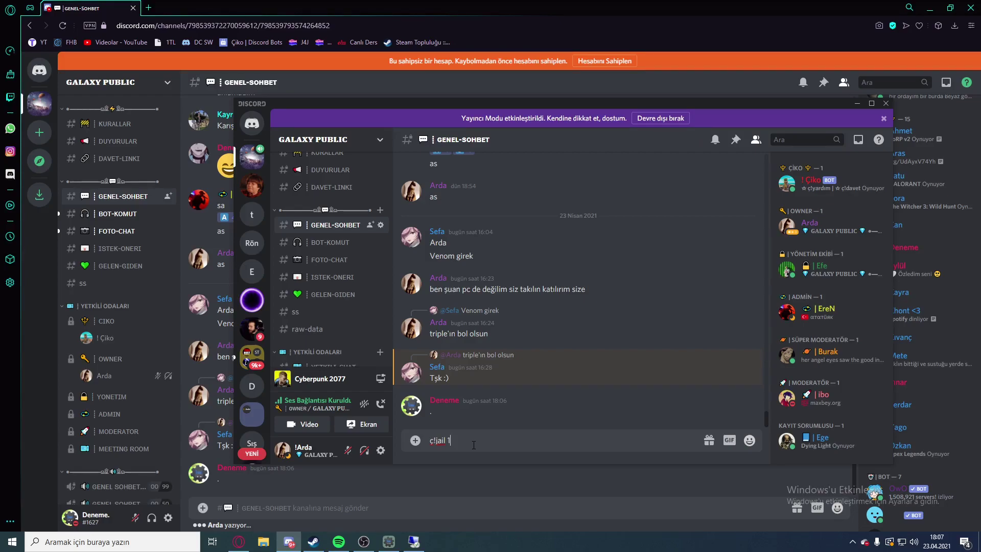
Send the command "ç!jail 1" in GENEL-SOHBET, mentioning the test account.
type("@de")
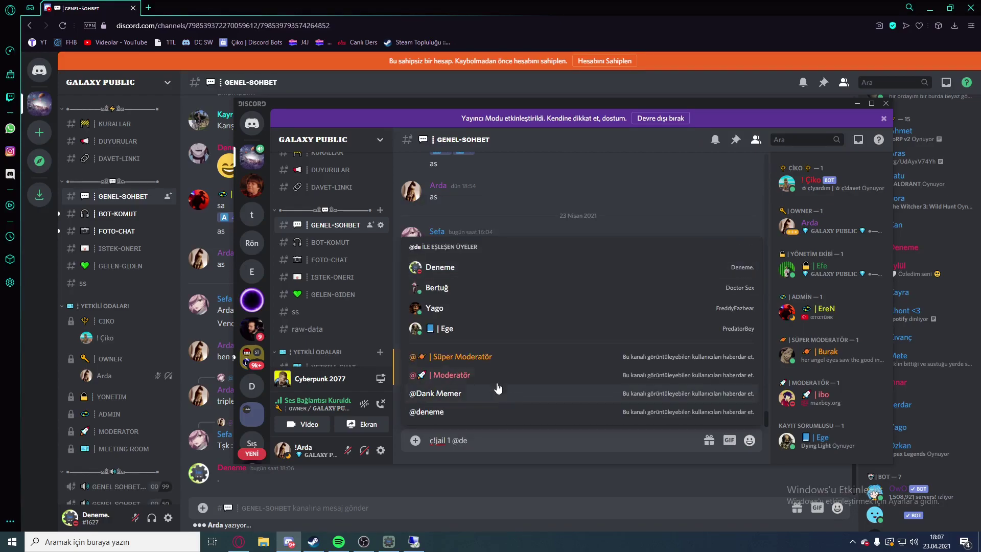
left_click(474, 270)
key("Return")
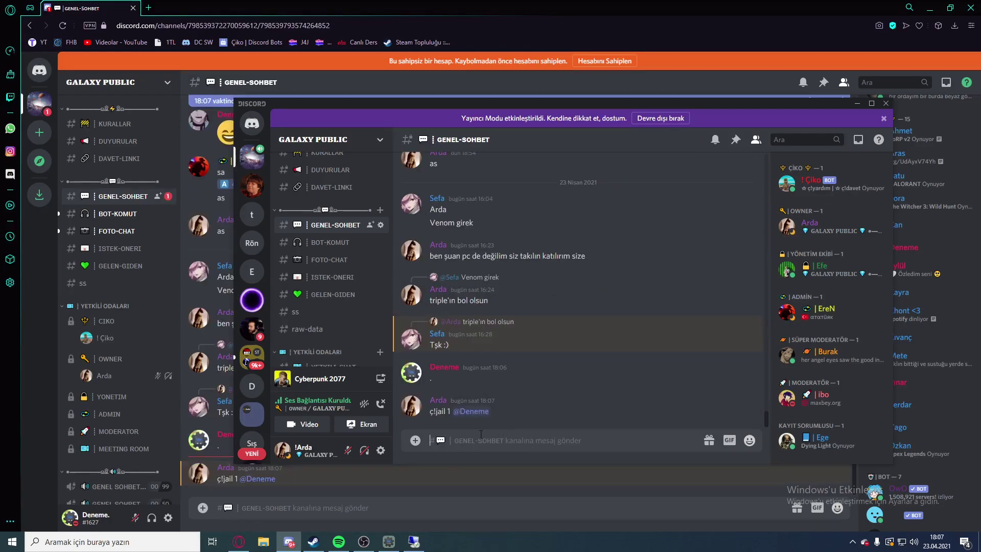
Switch to the test account's Discord in the browser and read the bot's jail notice in jail-sohbet.
left_click(99, 232)
left_click(85, 124)
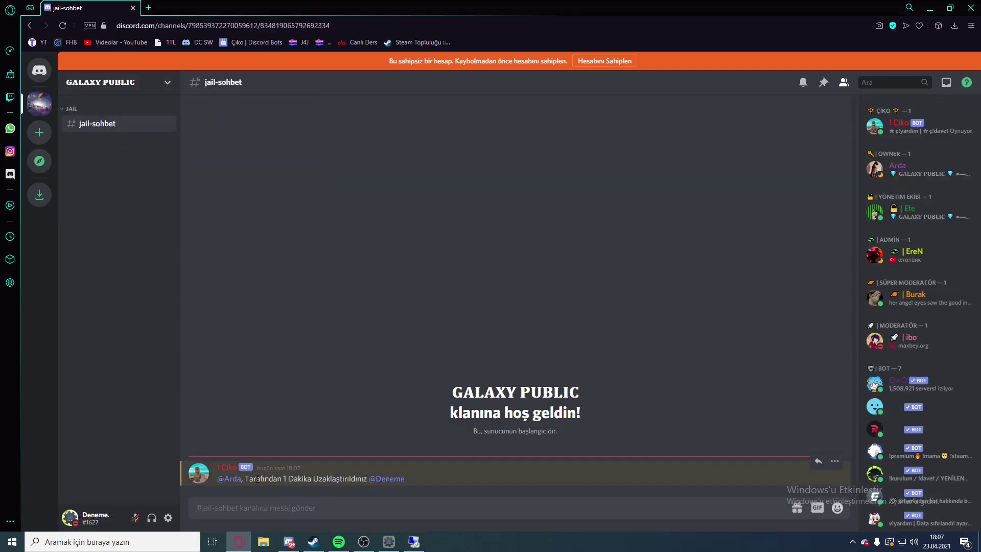
left_click_drag(258, 479, 342, 479)
Read the bot's reply to the jail command in the Discord desktop app and compare with the test account's browser view.
left_click(289, 541)
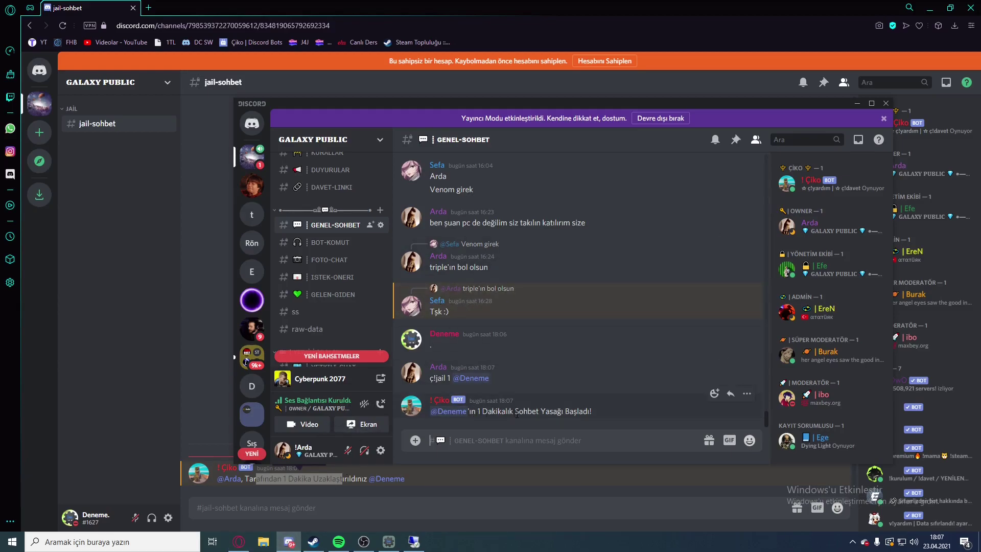
mouse_move(599, 417)
left_mouse_down()
mouse_move(478, 415)
mouse_move(590, 412)
left_mouse_up()
left_click(185, 375)
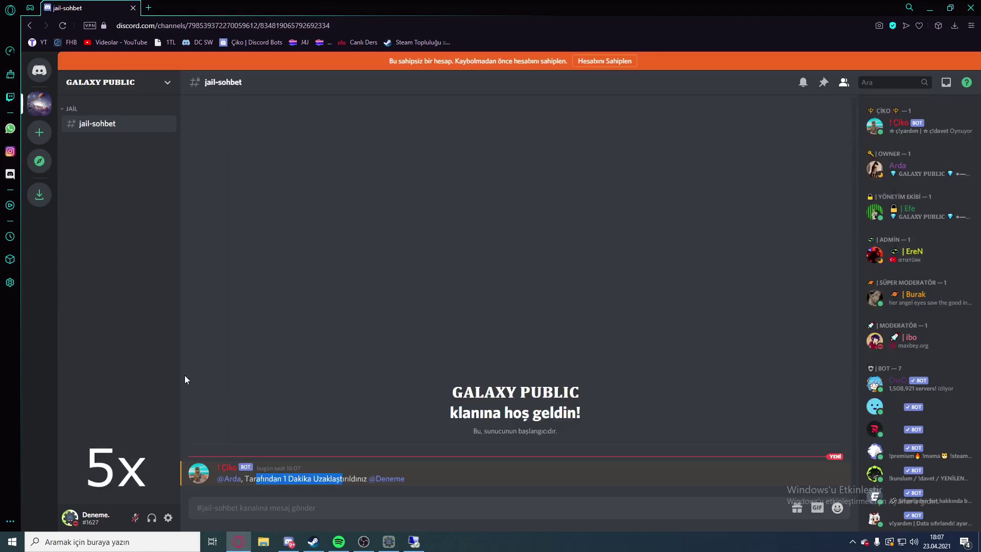
key("alt+Tab")
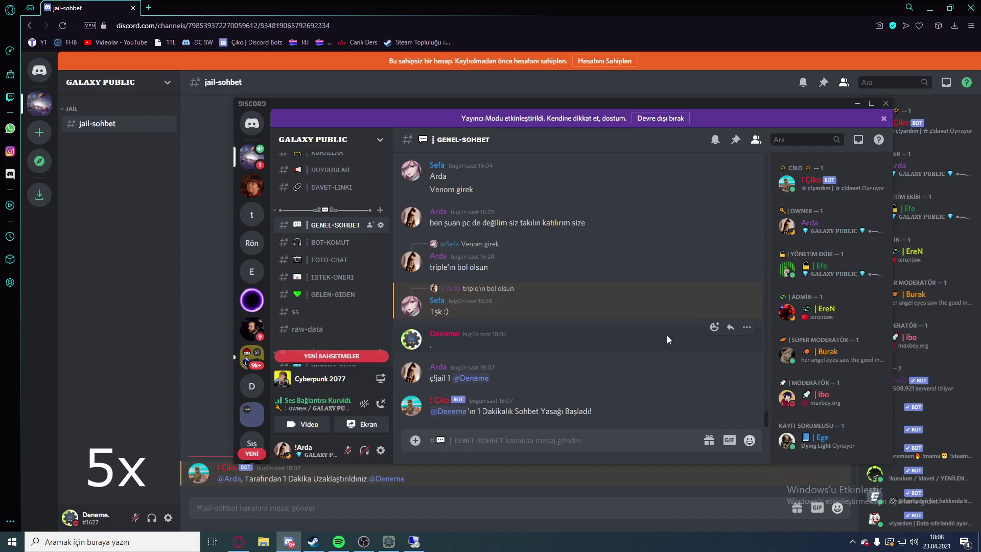
Look into the jail-sohbet channel in the desktop app, then read the bot's newest message in GENEL-SOHBET.
left_click(320, 296)
scroll(336, 277, "up", 2)
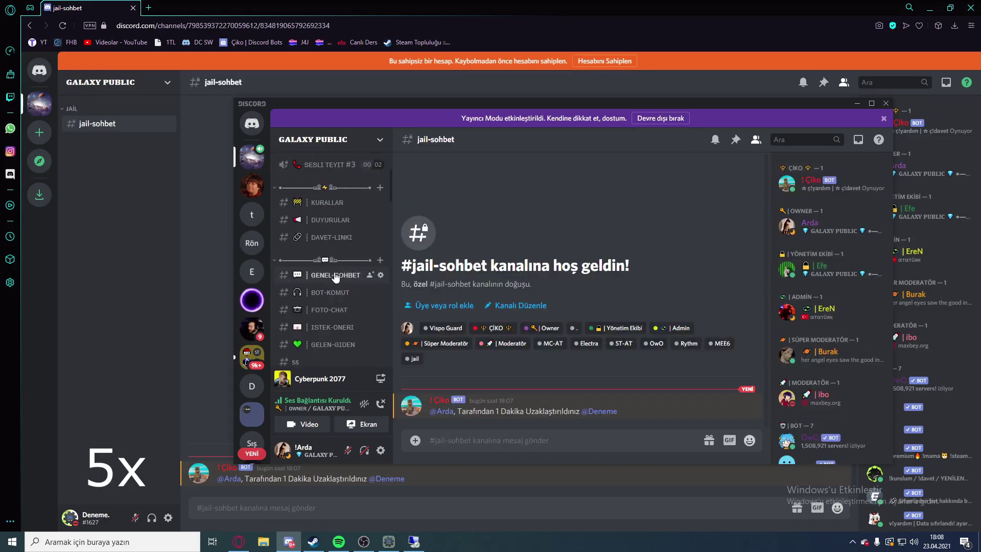
left_click(335, 276)
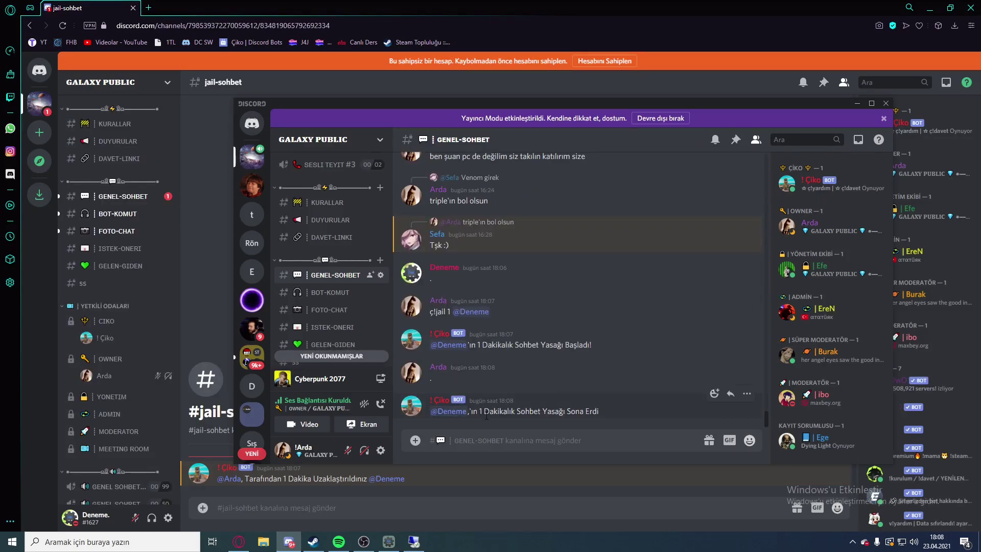
mouse_move(534, 415)
left_mouse_down()
mouse_move(430, 412)
mouse_move(548, 417)
left_mouse_up()
Open GENEL-SOHBET in the test account's browser window and read the bot's latest notice.
left_click(117, 200)
left_click(123, 196)
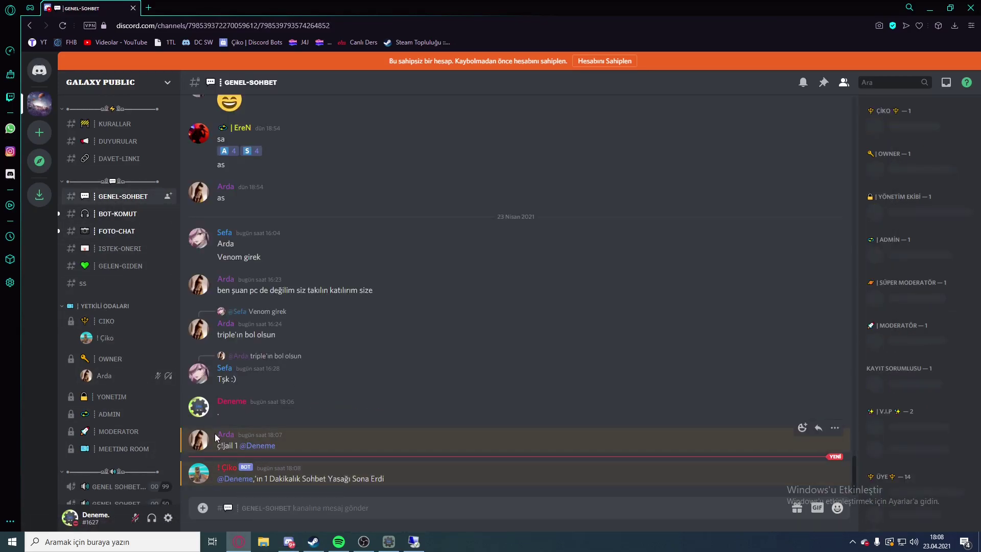
mouse_move(303, 480)
left_mouse_down()
mouse_move(394, 486)
mouse_move(318, 480)
left_mouse_up()
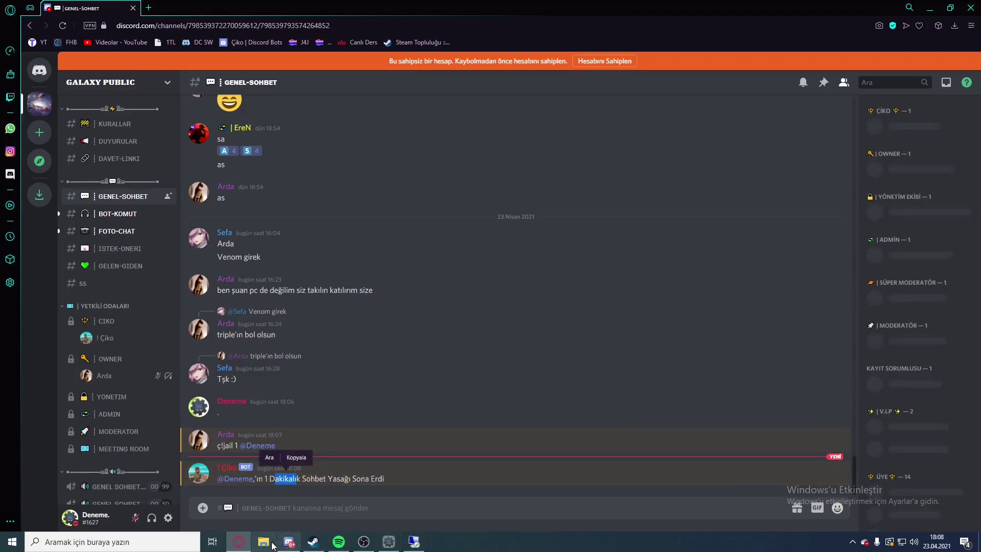
Return to the Discord desktop app and review the bot's messages in the jail-sohbet channel.
left_click(289, 542)
left_click_drag(591, 412, 538, 421)
scroll(318, 297, "down", 10)
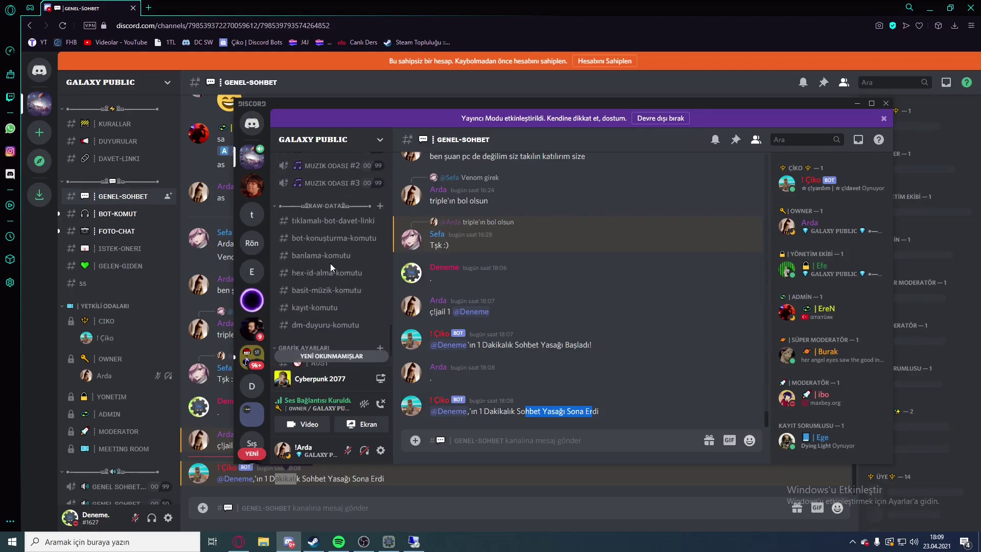
scroll(329, 292, "down", 2)
left_click(311, 351)
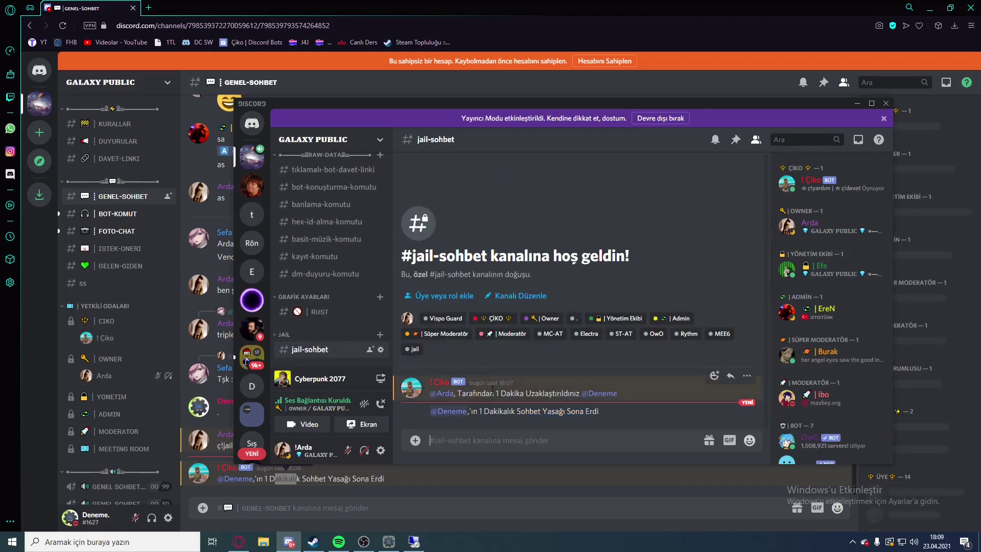
left_click_drag(588, 412, 468, 412)
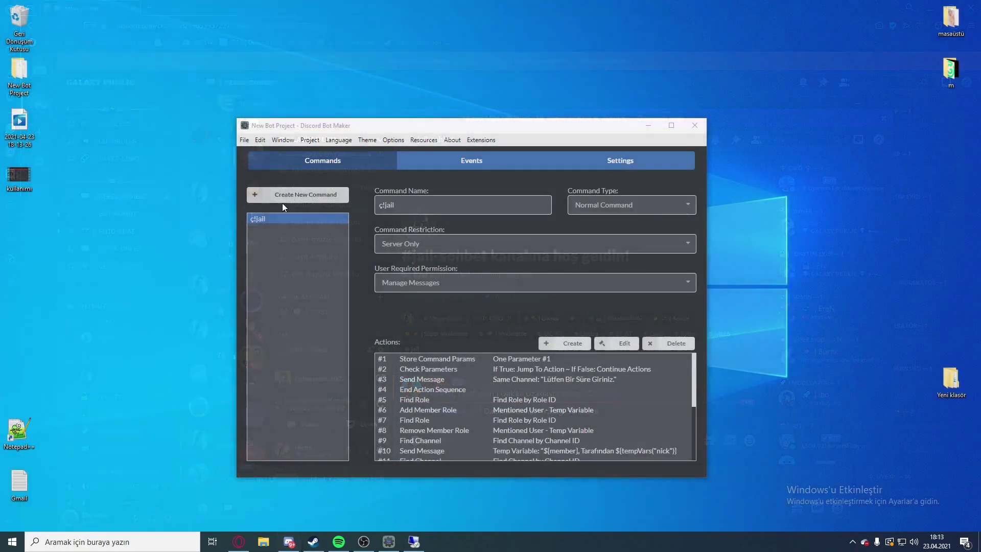
Create a new command named "jail" in Discord Bot Maker.
left_click(282, 198)
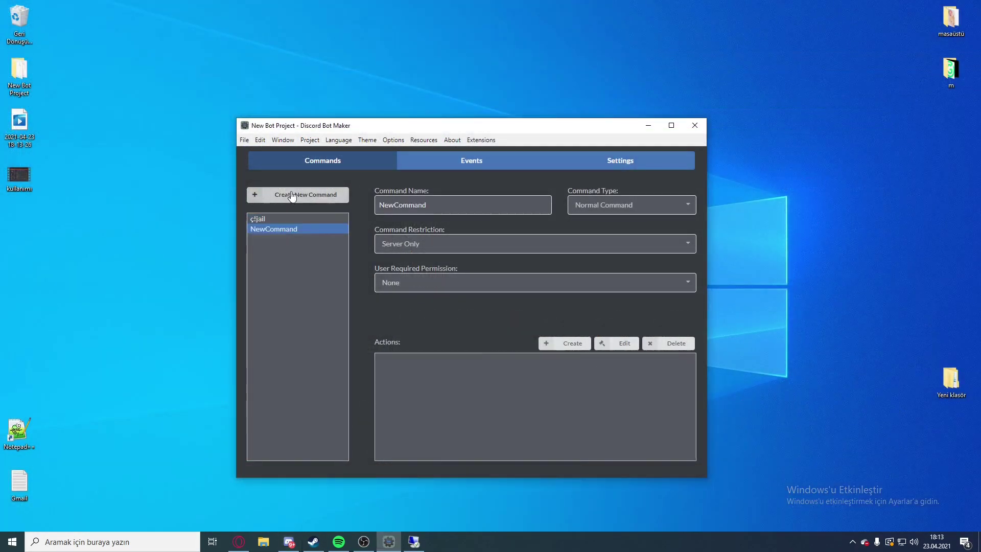
left_click(474, 207)
type("jail")
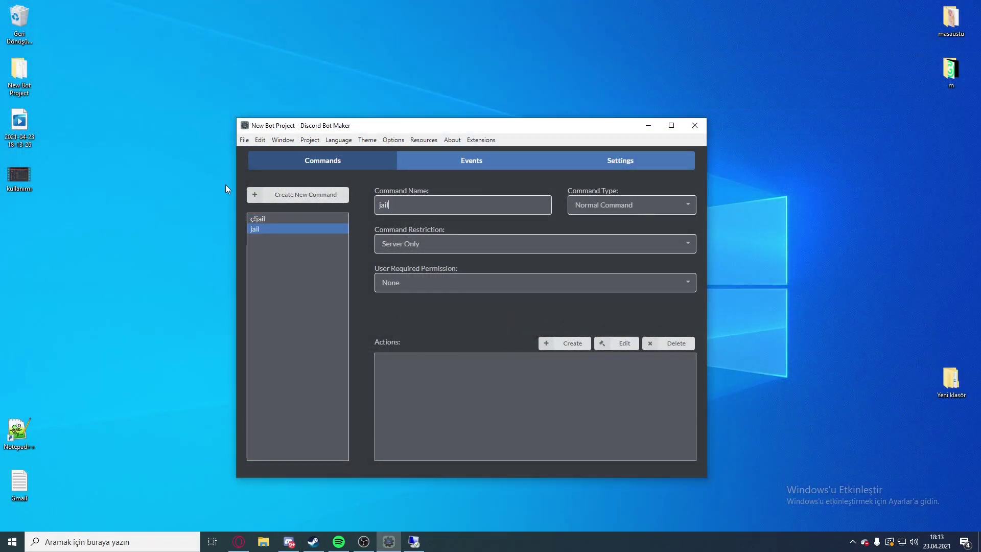
Add a Store Command Params action to the jail command, storing One Parameter number 1 in the temp variable "nick".
left_click(327, 218)
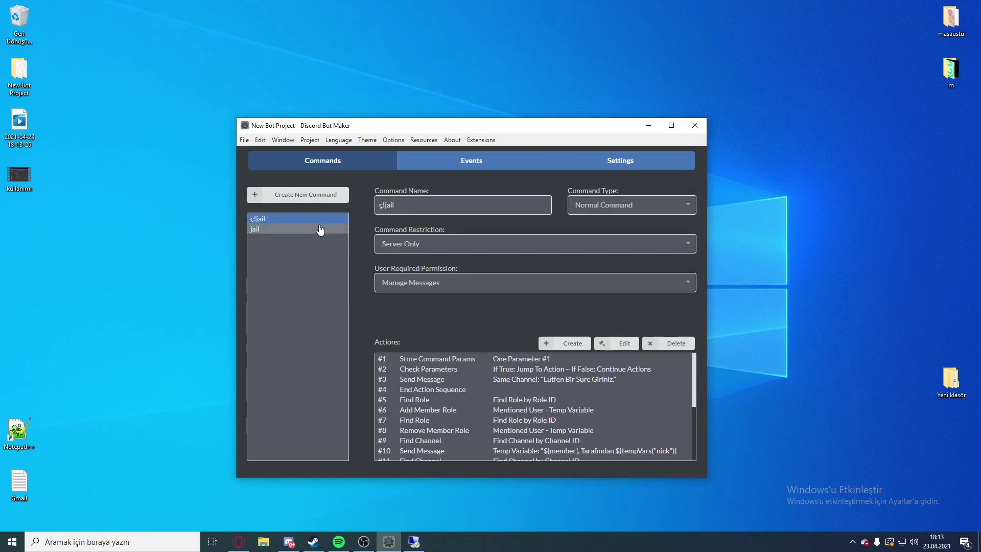
left_click(327, 229)
left_click(551, 339)
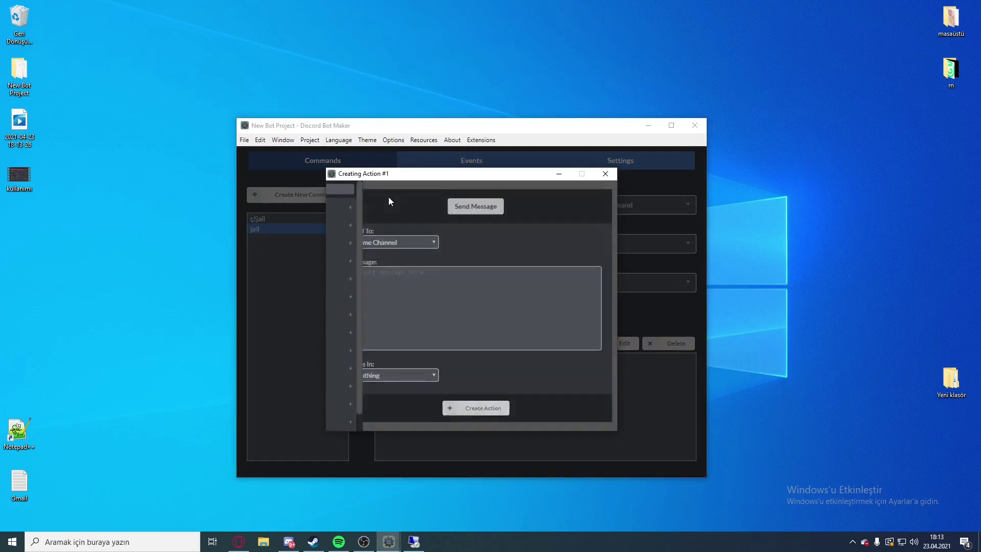
type("store comman")
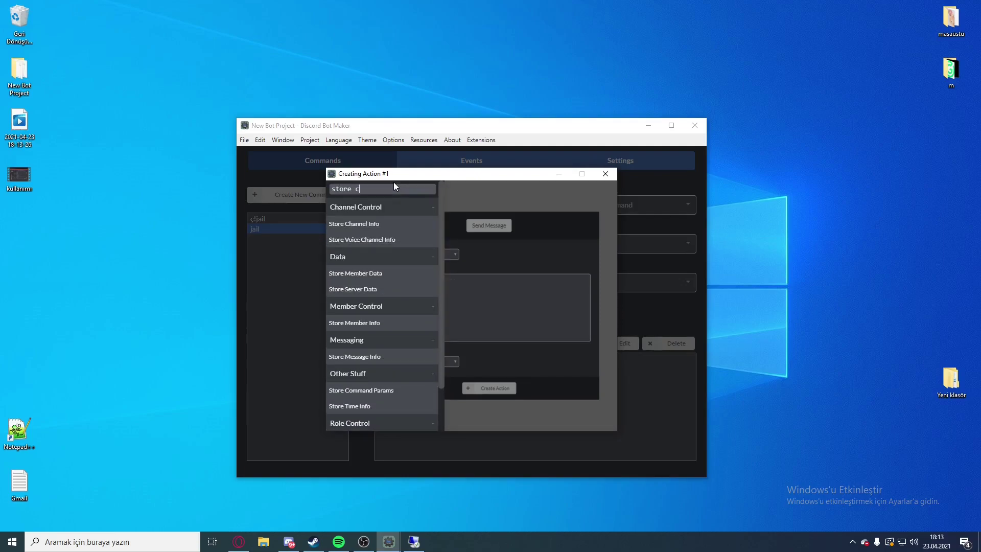
left_click(361, 224)
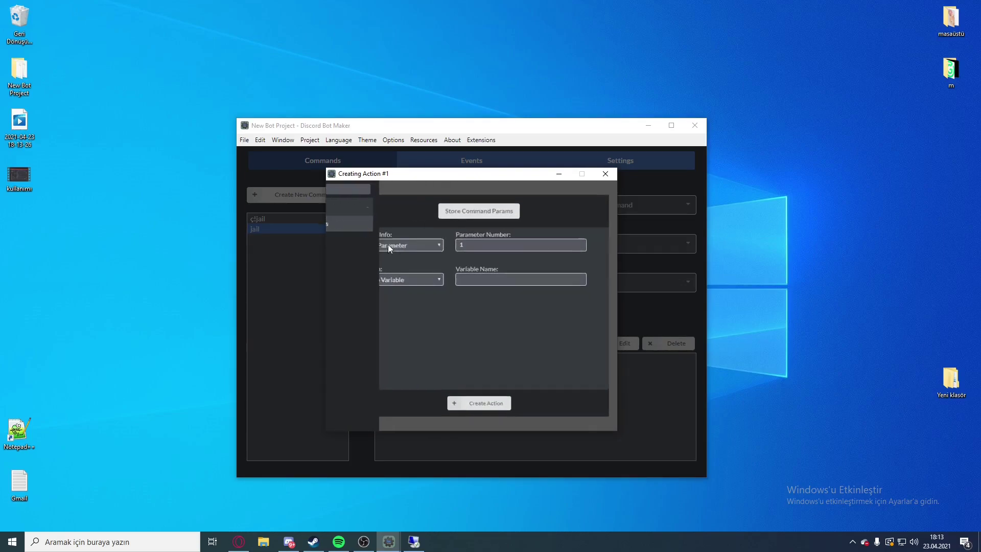
left_click(387, 239)
left_click(475, 236)
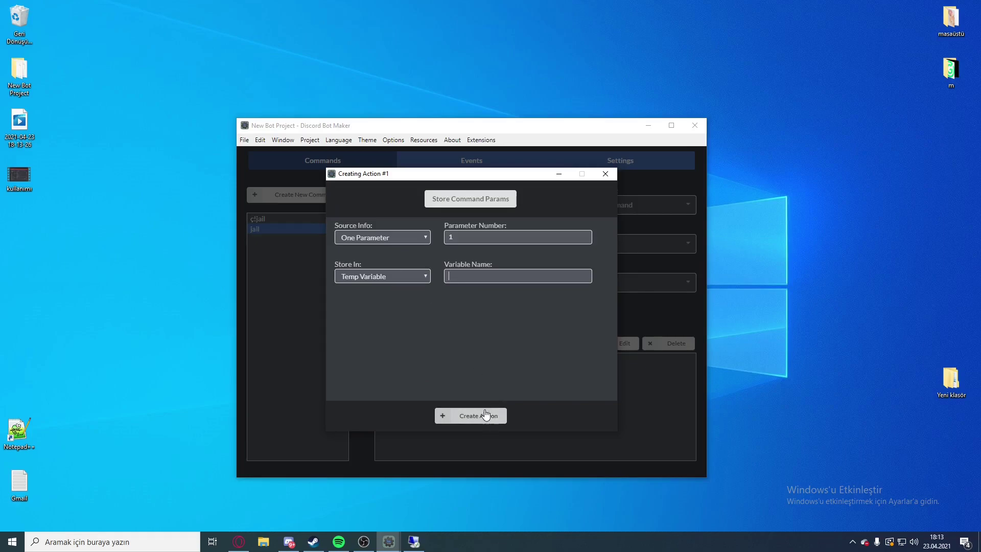
key("Tab")
type("nick")
left_click(471, 416)
Inspect the settings of the Check Parameters action in the reference ç!jail command, then close it.
left_click(317, 218)
left_click(429, 369)
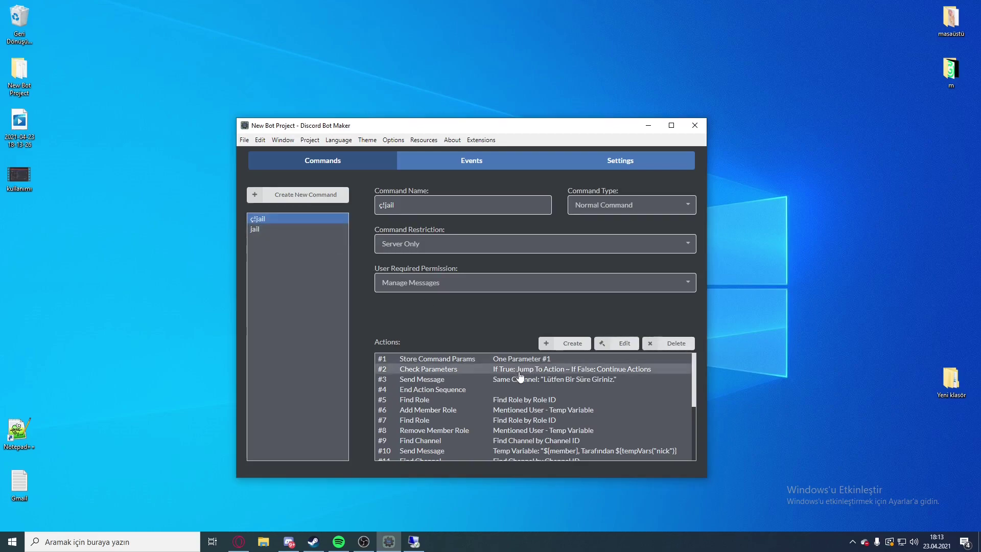
left_click(602, 347)
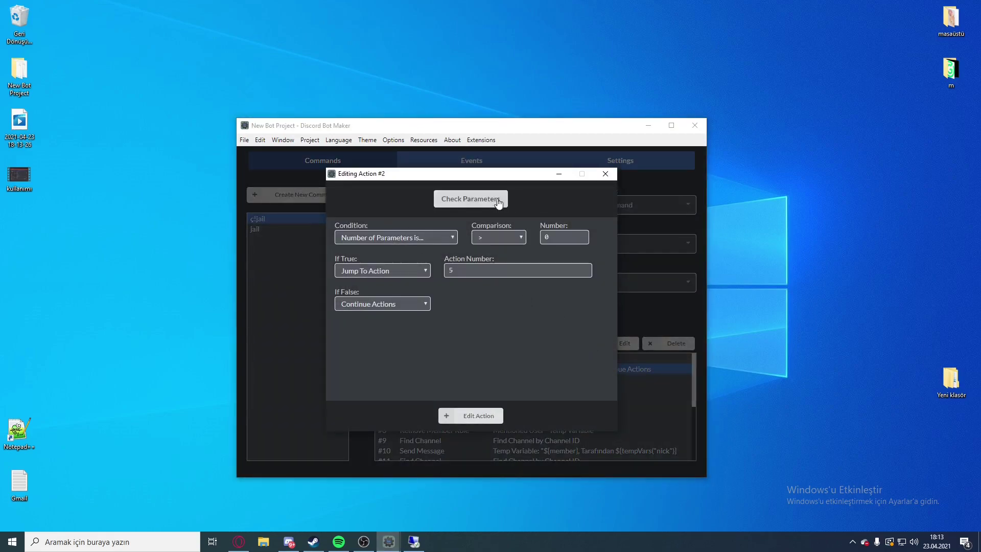
left_click(607, 174)
Start a Check Parameters action as the second action of the jail command.
left_click(284, 229)
left_click(586, 345)
left_click(488, 200)
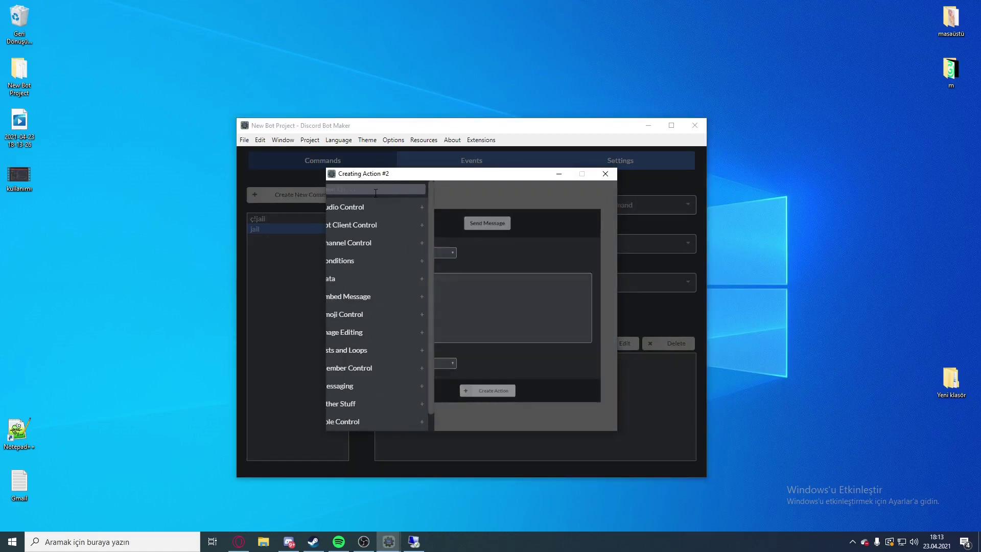
type("checl")
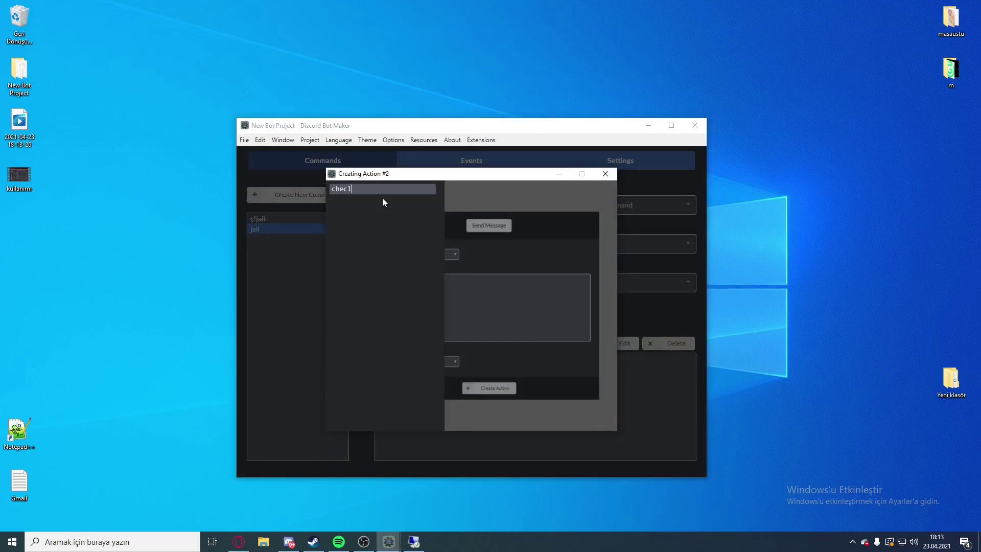
key("BackSpace")
type("k")
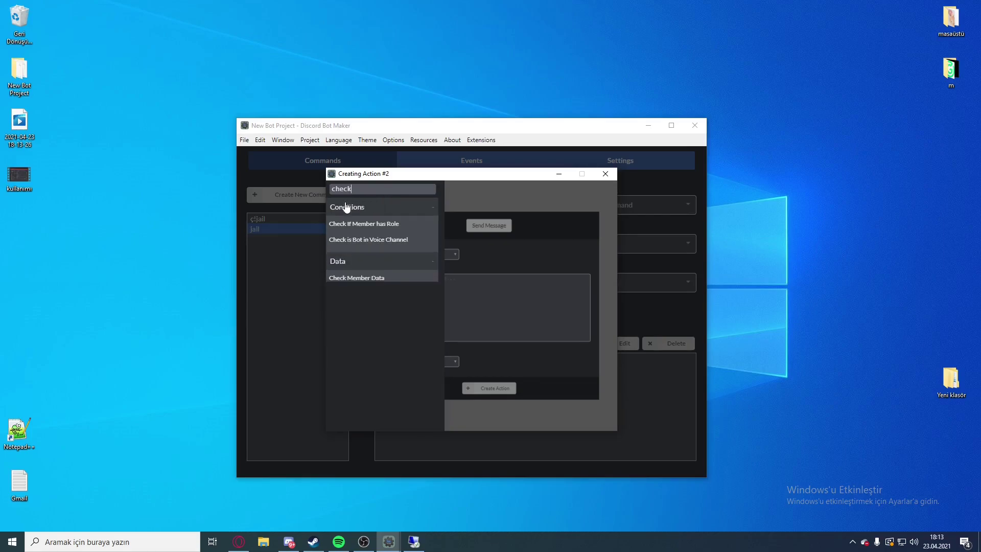
type(" p")
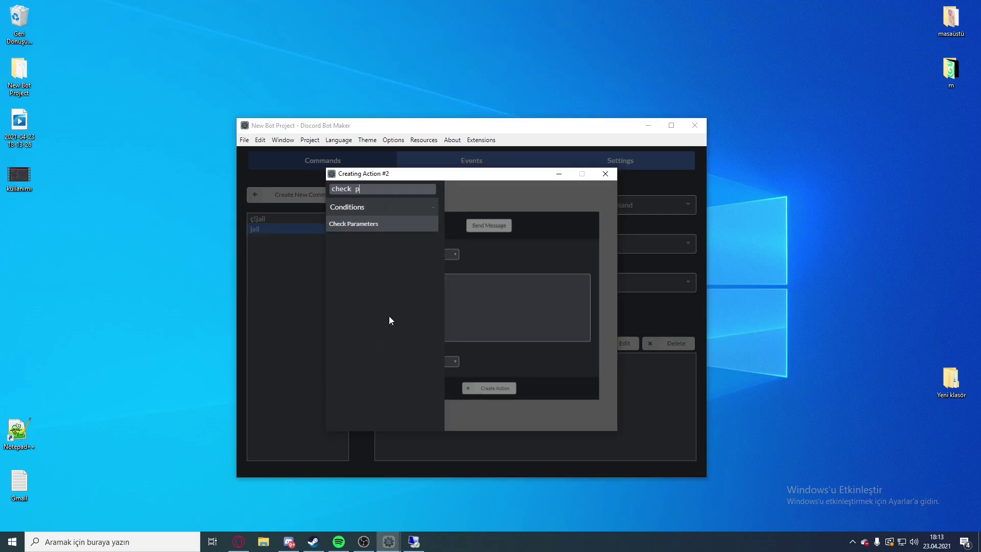
left_click(385, 226)
Create the check for number of parameters > 0, jumping to action 5 if true and continuing actions if false.
left_click(492, 261)
left_click(501, 237)
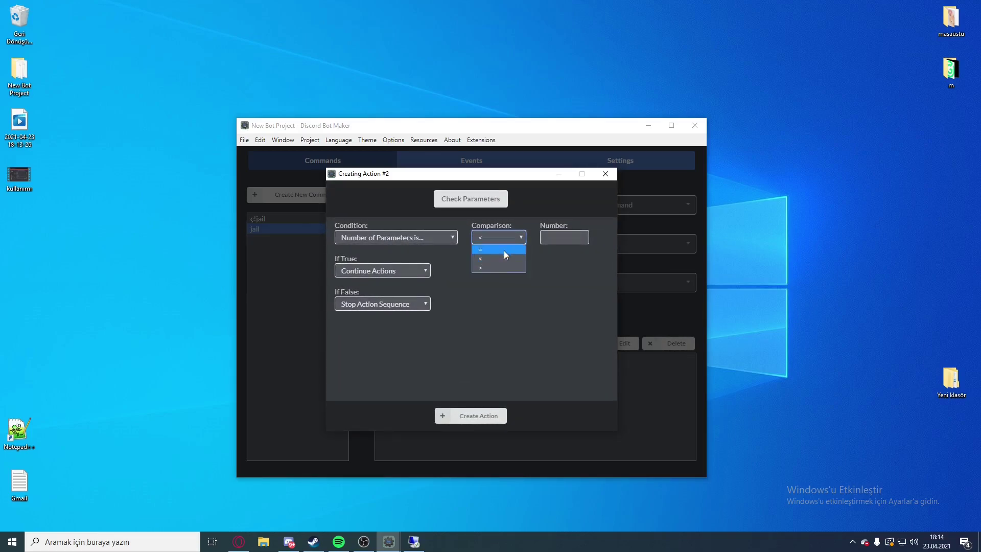
left_click(402, 270)
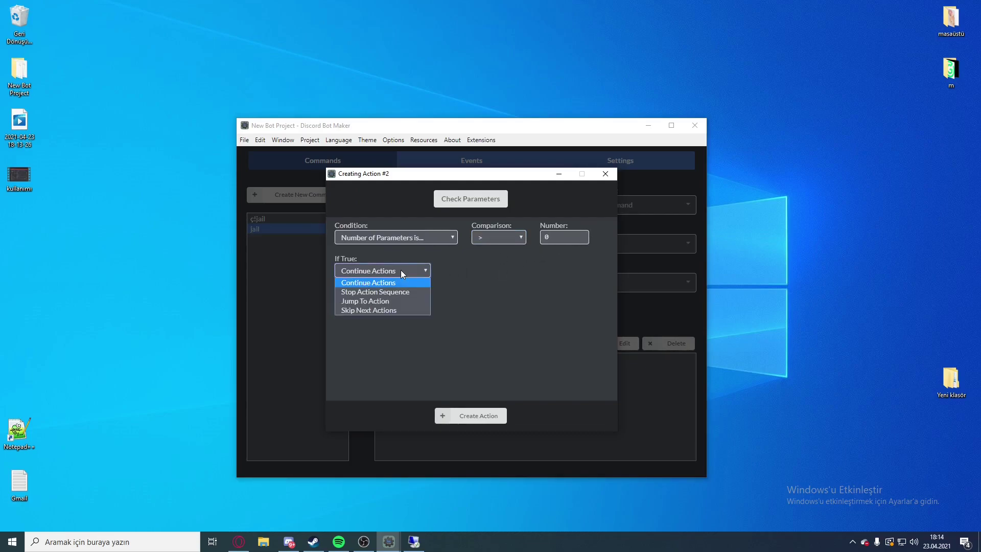
left_click(380, 299)
left_click(401, 303)
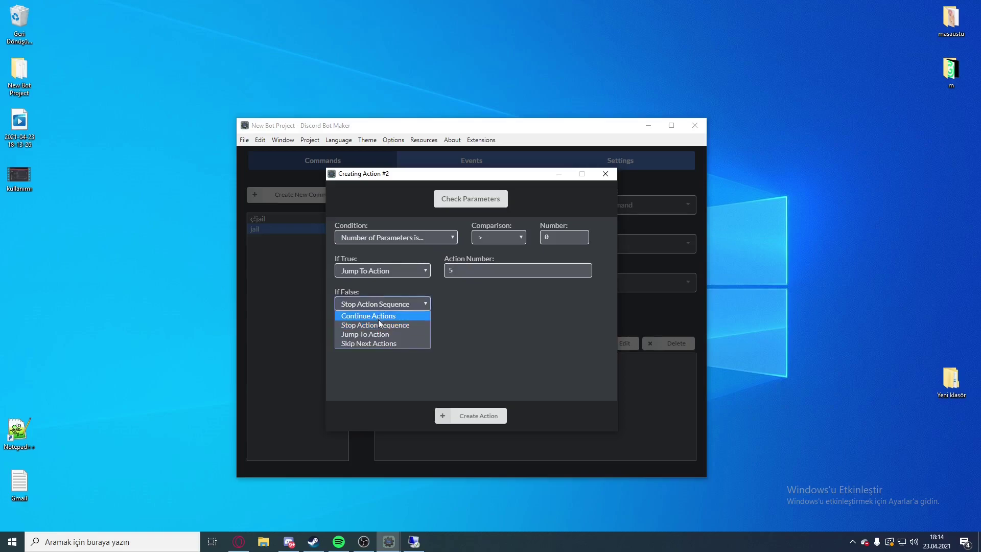
left_click(379, 316)
left_click(483, 416)
Copy the message text from the third action, Send Message, of the reference ç!jail command and close it.
left_click(305, 219)
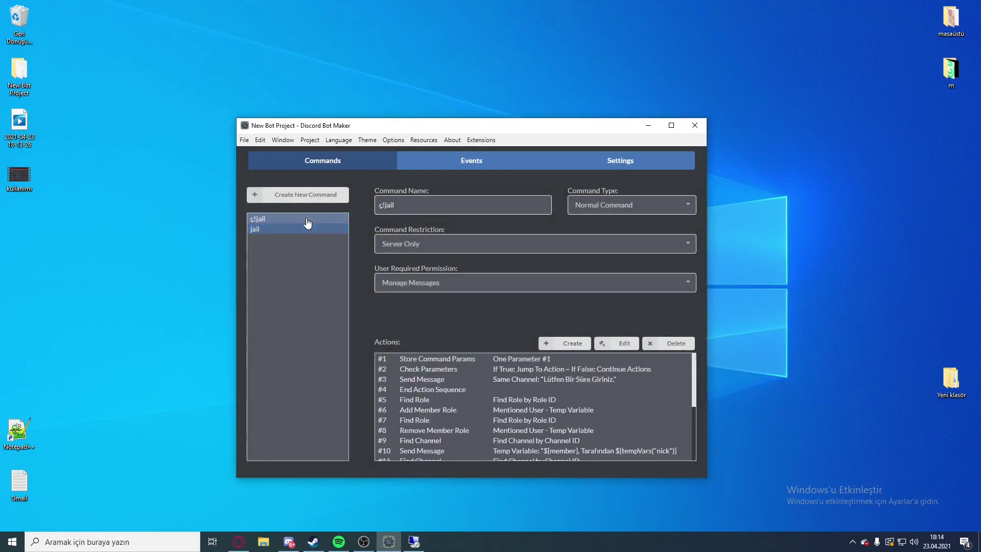
left_click(435, 379)
left_click(617, 343)
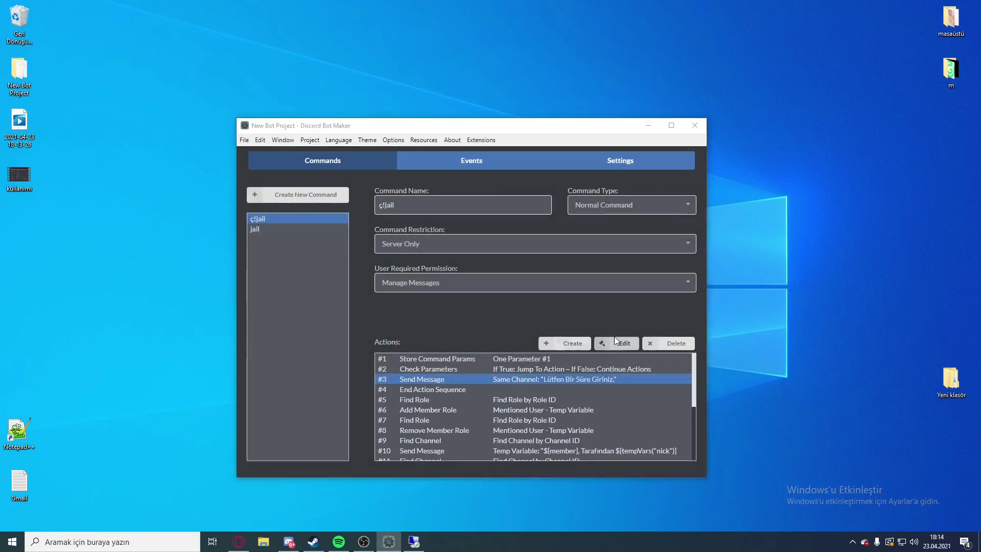
left_click_drag(435, 269, 200, 280)
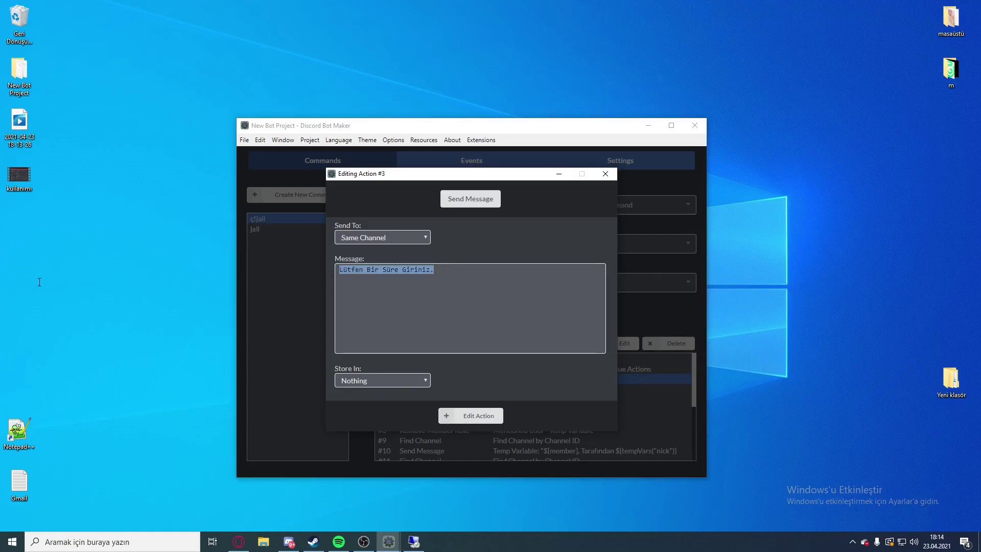
left_click(596, 176)
Add a Send Message action to the jail command that posts "Lütfen Bir Süre Giriniz." in the same channel.
left_click(261, 229)
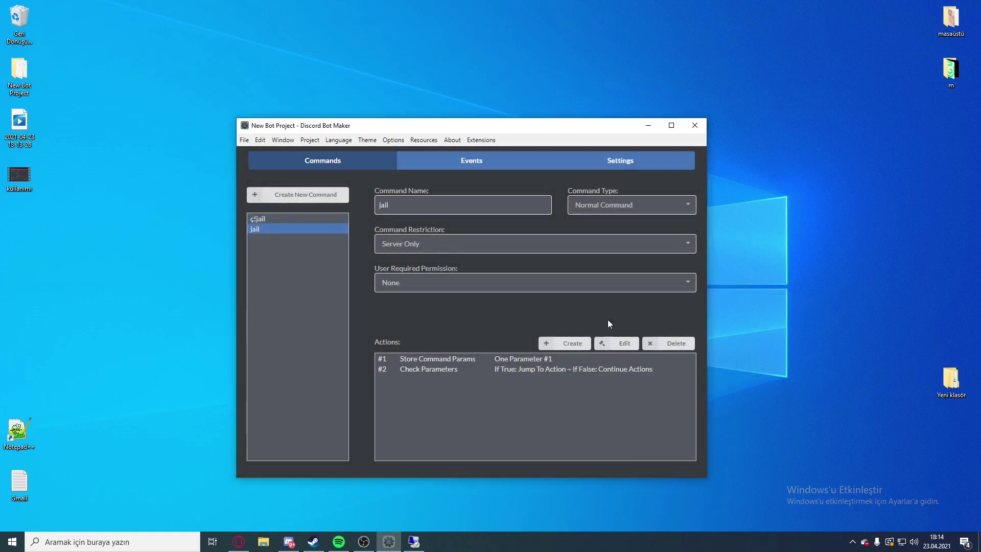
left_click(565, 343)
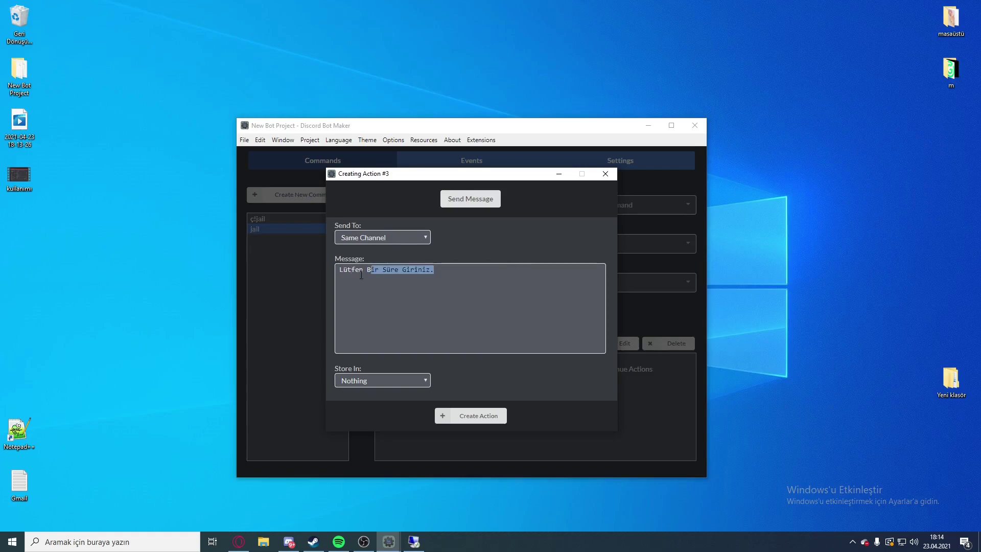
left_click(464, 414)
Check the reference ç!jail command and add an End Action Sequence as the fourth action of the jail command.
left_click(258, 218)
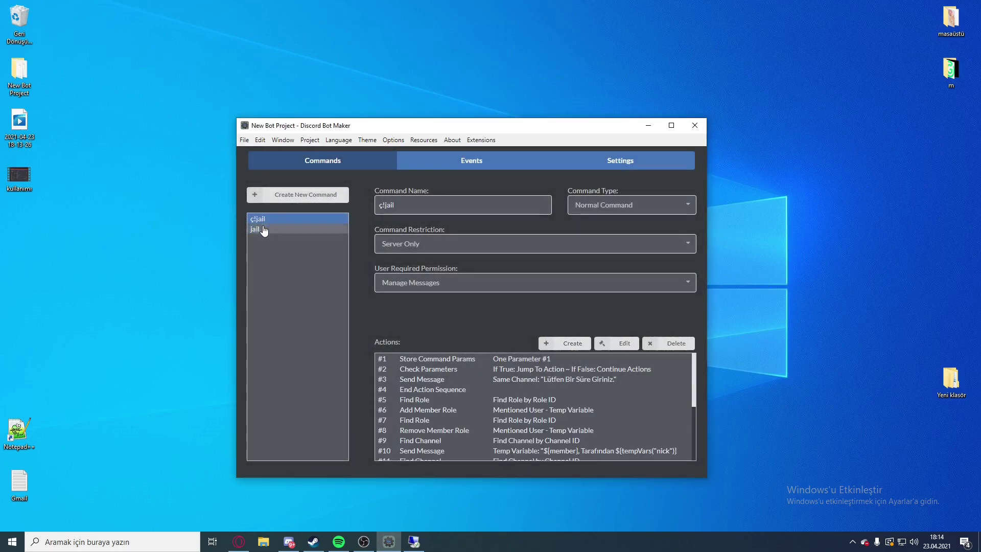
left_click(264, 231)
left_click(565, 343)
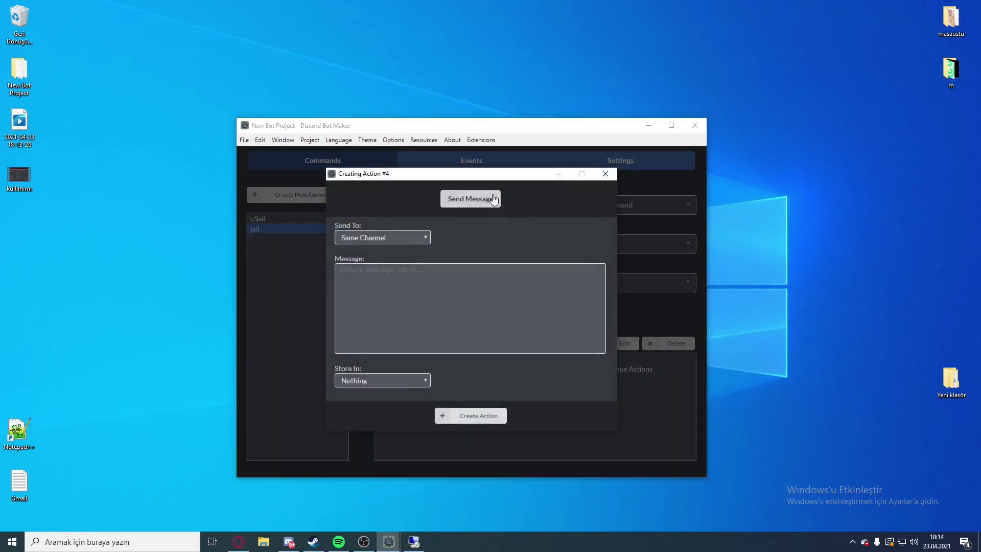
left_click(491, 197)
type("end ac")
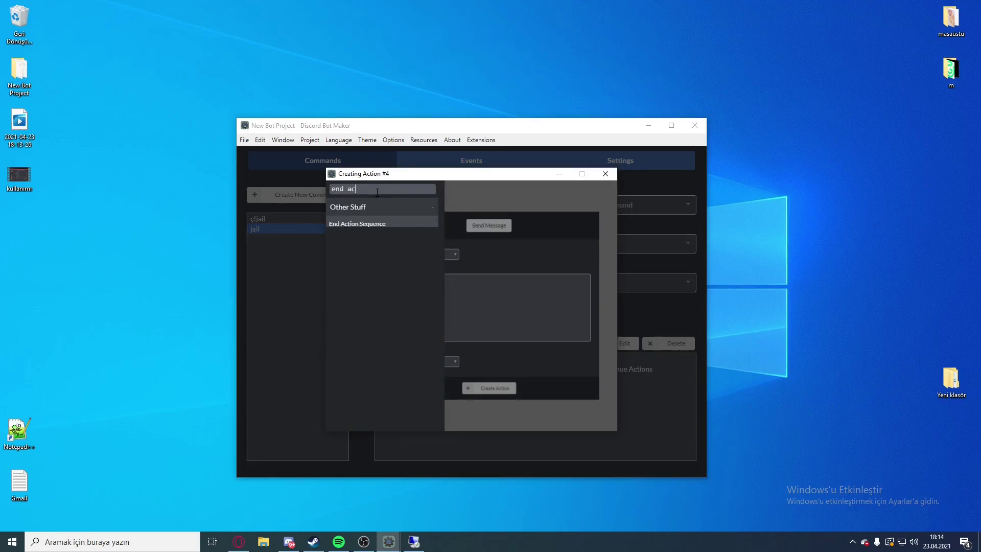
left_click(378, 225)
left_click(467, 410)
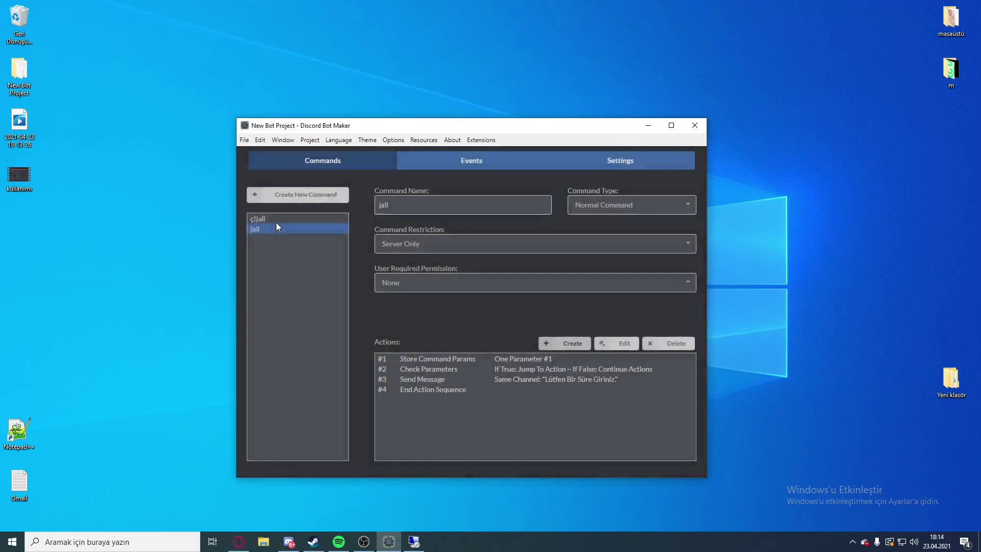
Compare with the reference ç!jail command and start a Find Role action as the fifth action of the jail command.
left_click(281, 223)
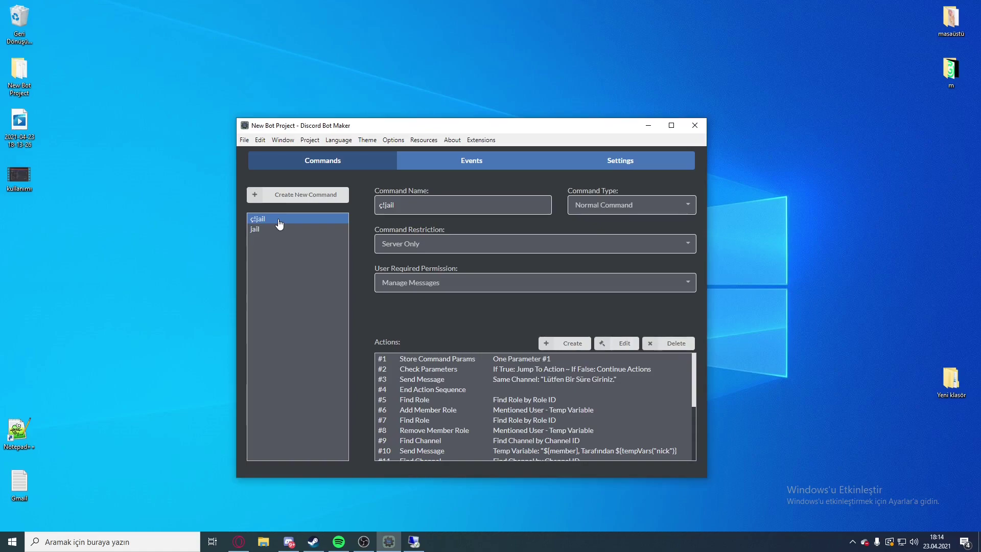
left_click(313, 230)
left_click(564, 343)
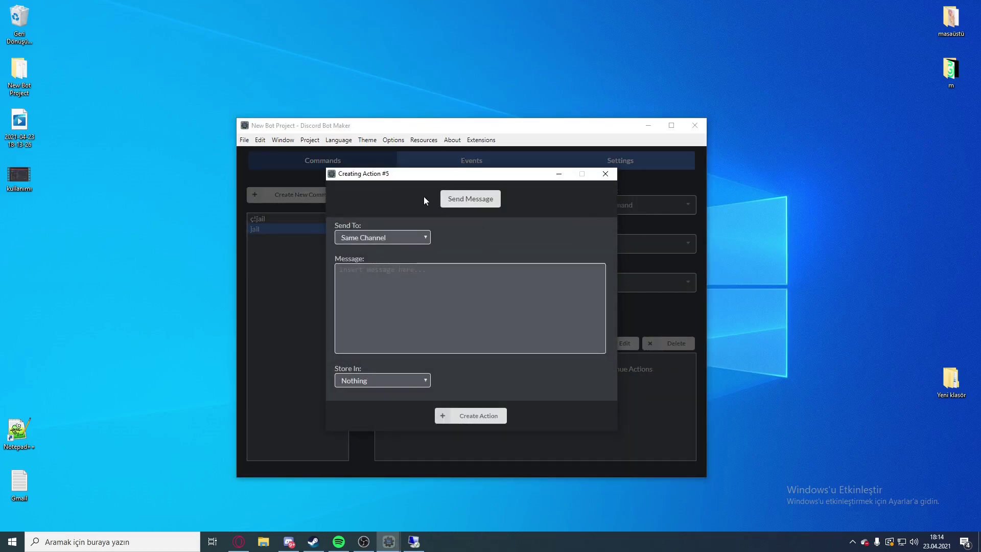
left_click(443, 200)
type("find role")
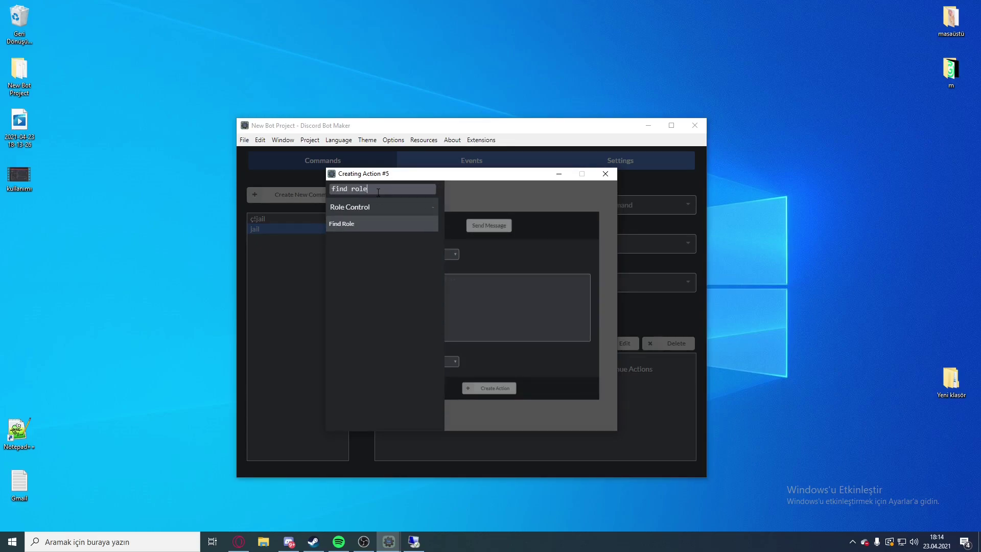
left_click(372, 225)
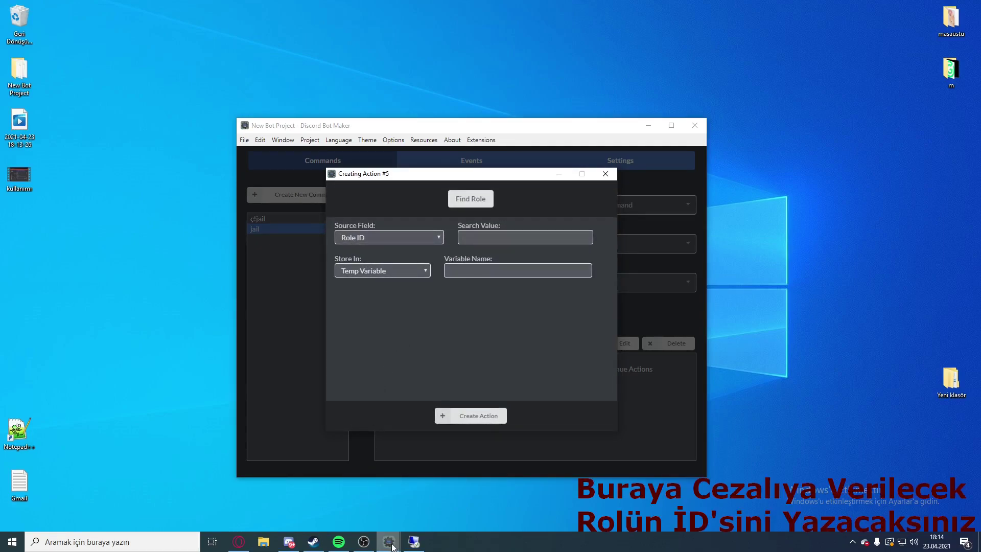
Switch to Discord and copy the ID of the jail role from the GALAXY PUBLIC server's role settings.
left_click(289, 541)
left_click(279, 138)
left_click(271, 206)
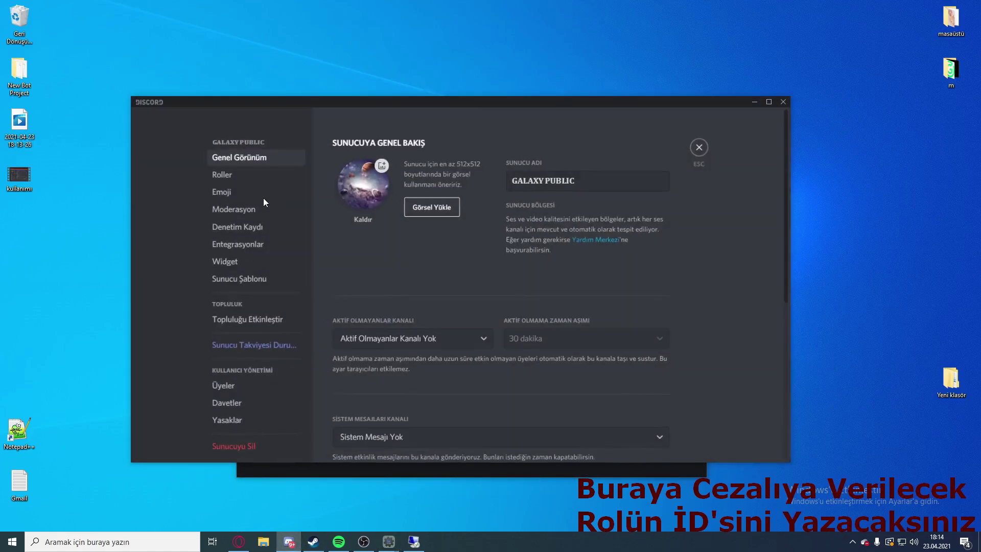
left_click(240, 174)
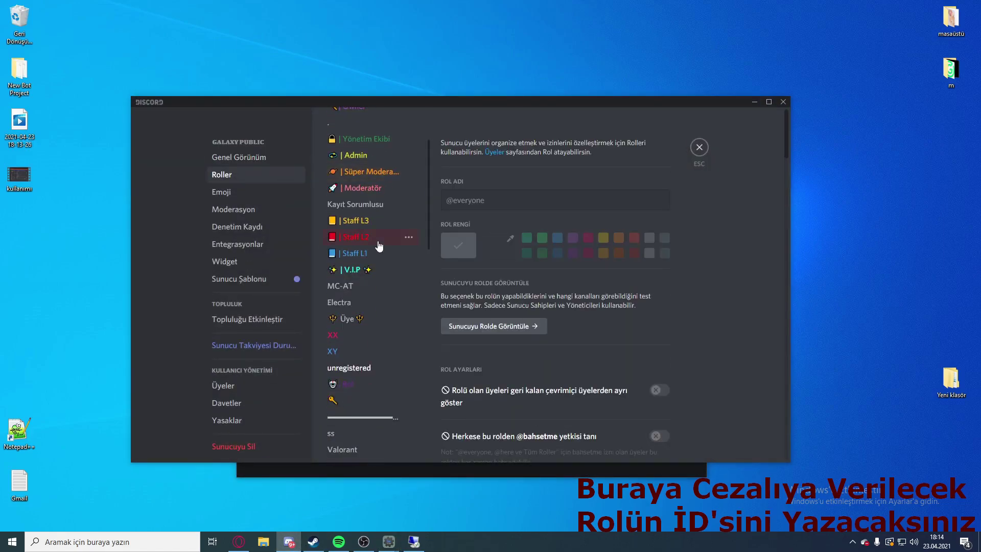
left_click(408, 171)
left_click(317, 285)
scroll(358, 291, "down", 10)
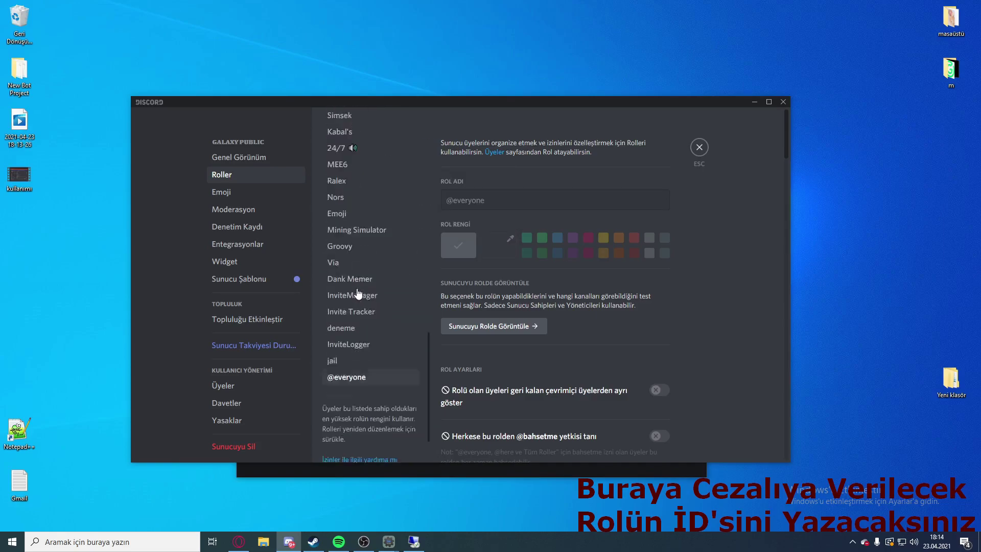
left_click(408, 297)
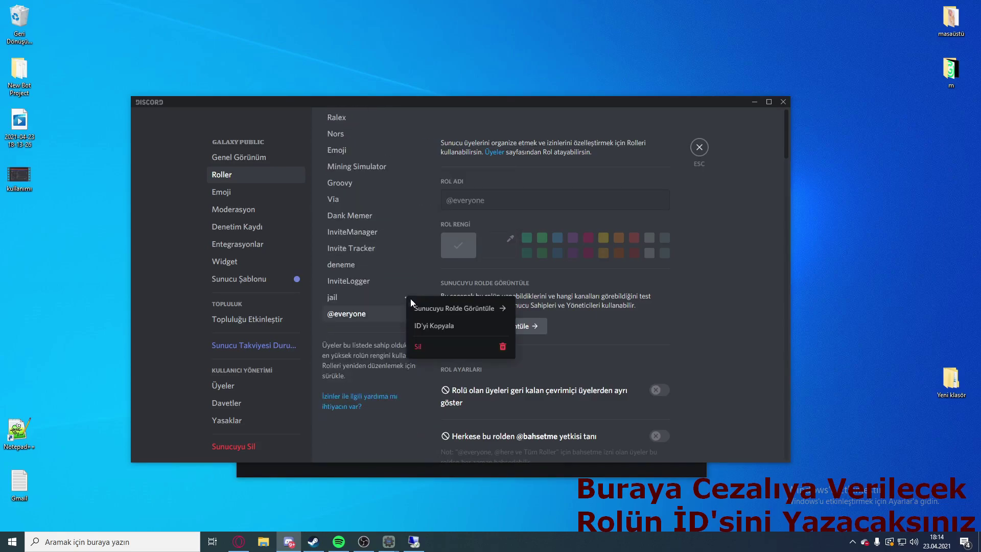
left_click(426, 327)
Return to Discord Bot Maker and create the Find Role action with the copied role ID, stored in temp variable "jail".
left_click(699, 147)
left_click(754, 101)
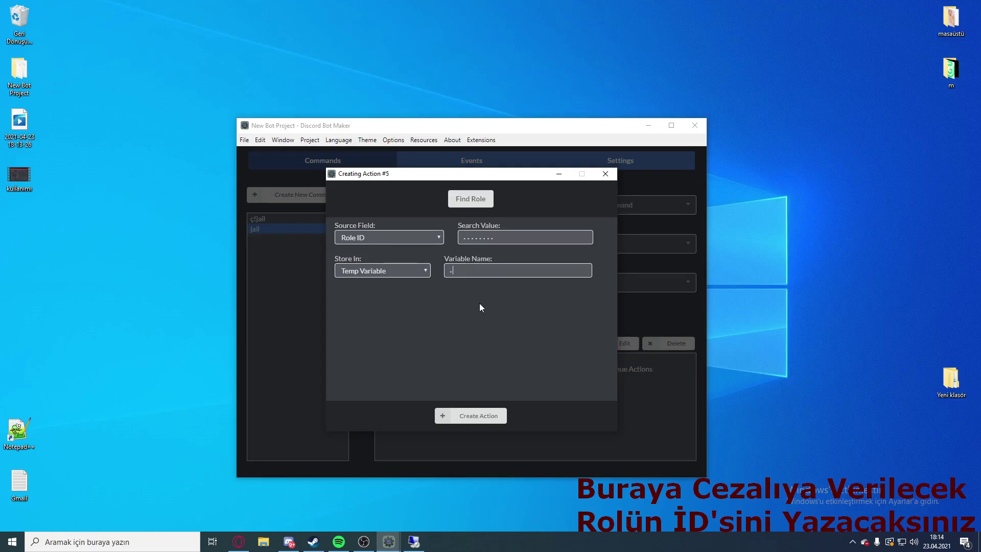
type("jail")
left_click(498, 418)
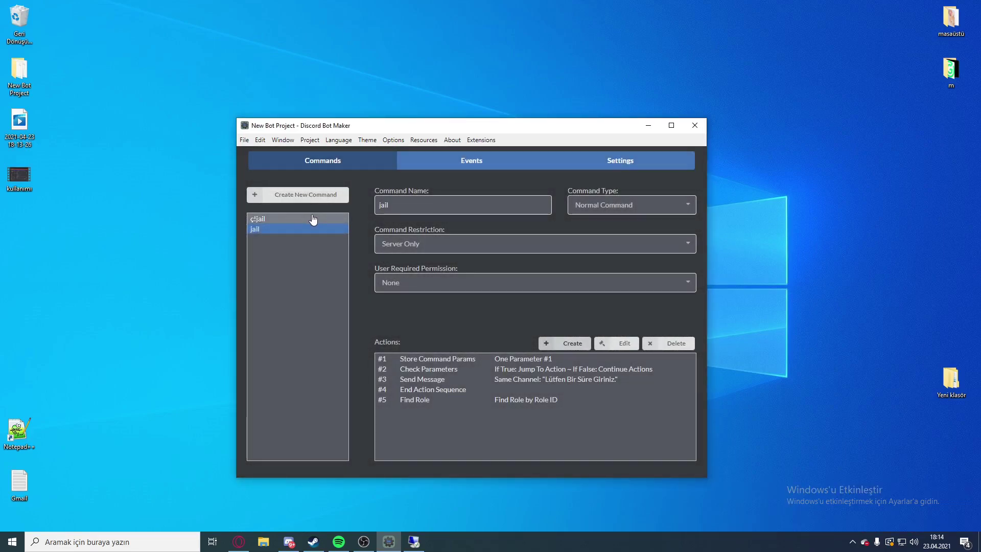
Check the reference ç!jail command and start an Add Member Role action as the sixth action of the jail command.
left_click(313, 219)
left_click(316, 229)
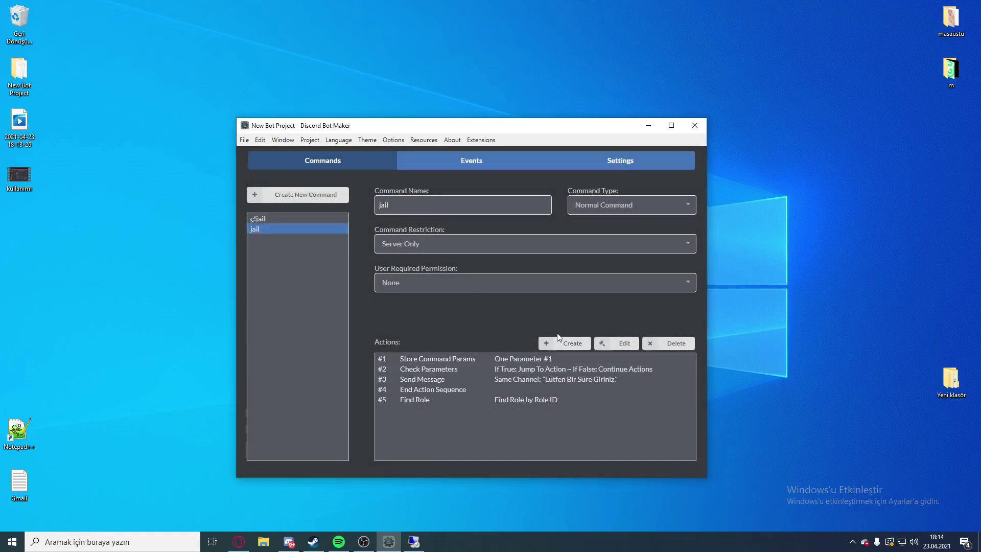
left_click(559, 341)
left_click(382, 195)
type("add")
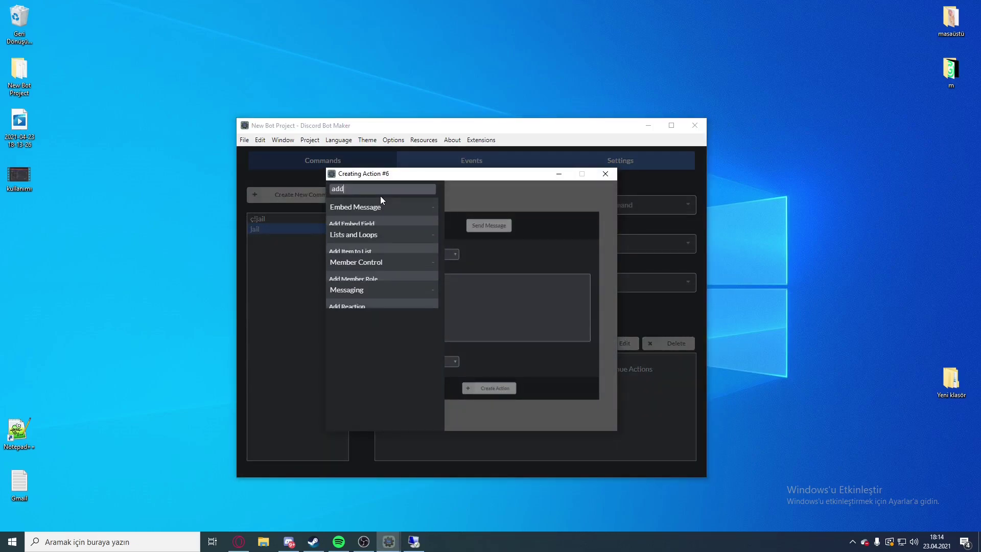
type(" member")
left_click(417, 230)
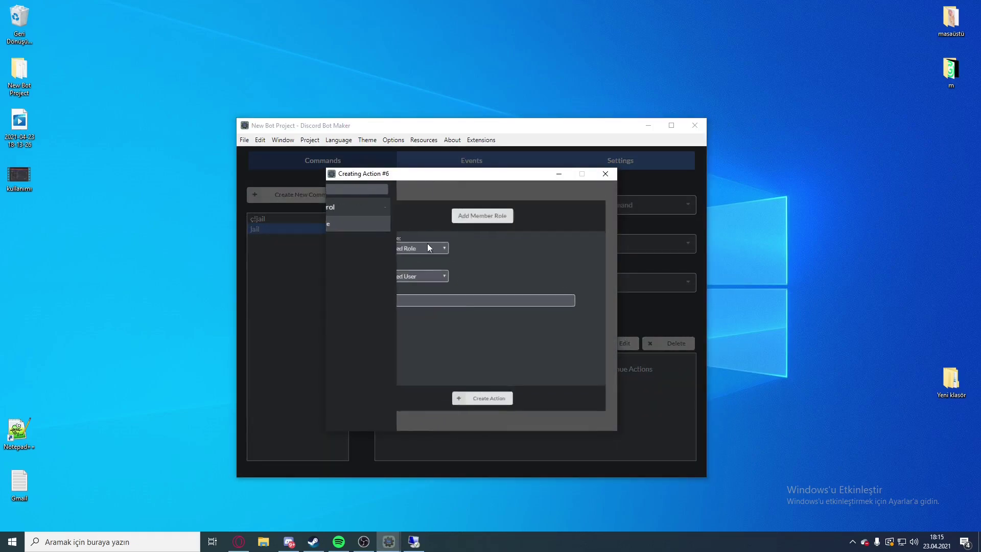
Create the Add Member Role action with temp variable "jail" as the source role and the mentioned user as the member.
left_click(375, 238)
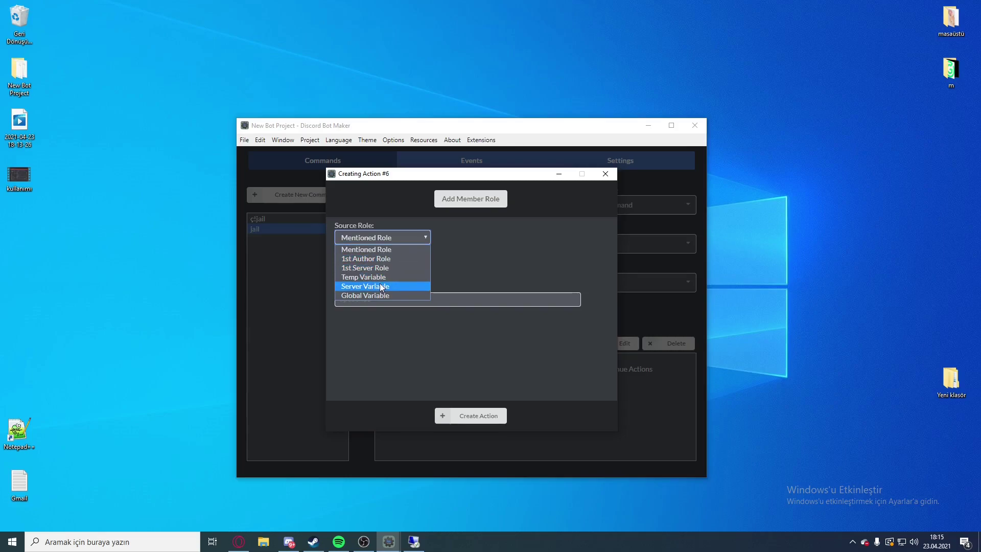
left_click(380, 277)
left_click(463, 237)
left_click(460, 278)
left_click(409, 271)
left_click(367, 282)
left_click(496, 421)
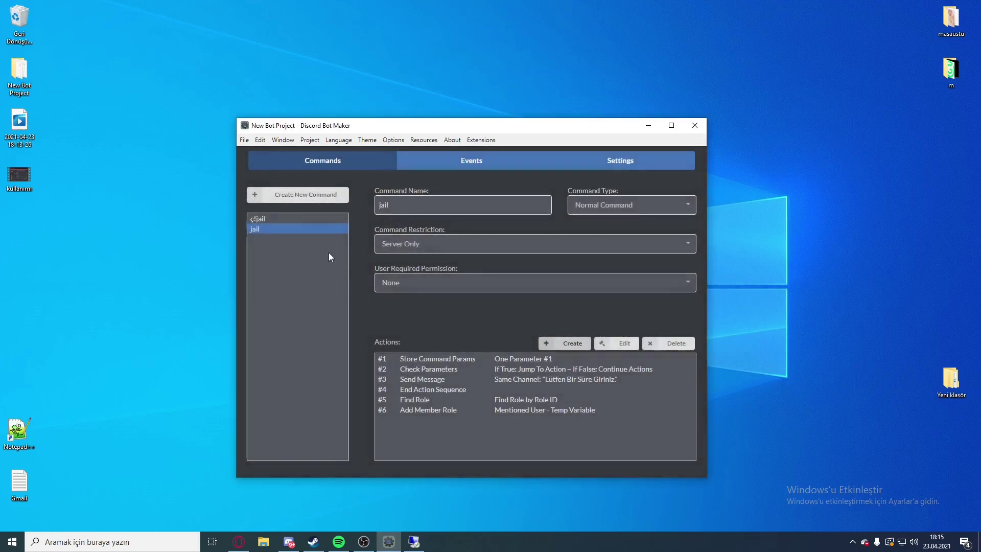
Review the seventh action of the reference ç!jail command and start a Find Role action by role ID as jail's seventh action.
left_click(308, 219)
left_click(557, 421)
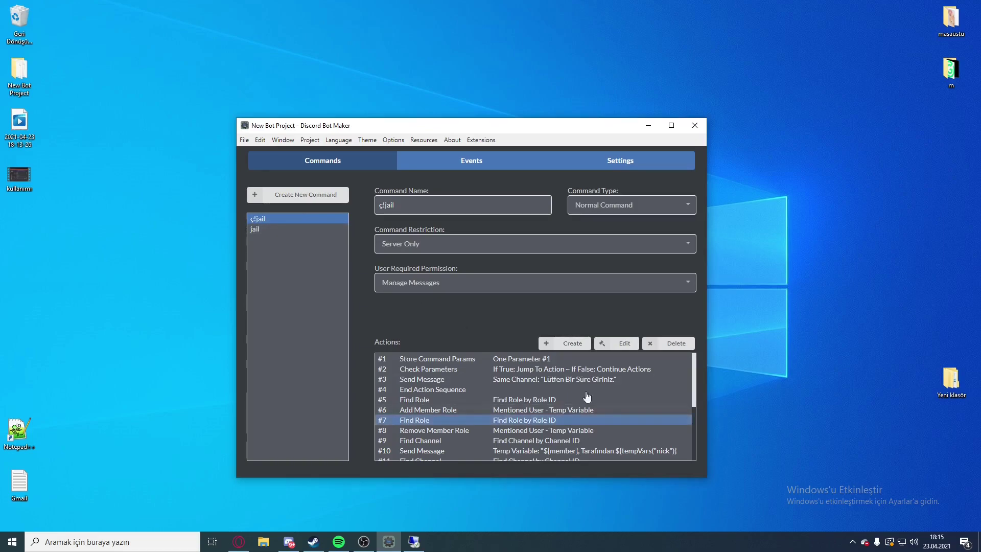
left_click(624, 344)
left_click(605, 174)
left_click(255, 229)
left_click(576, 343)
left_click(471, 199)
left_click(362, 188)
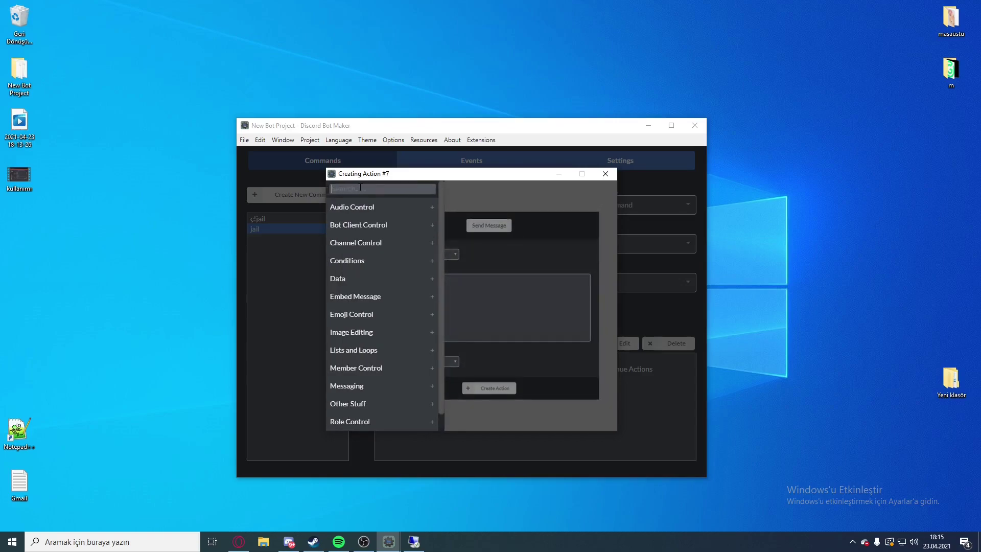
type("find role")
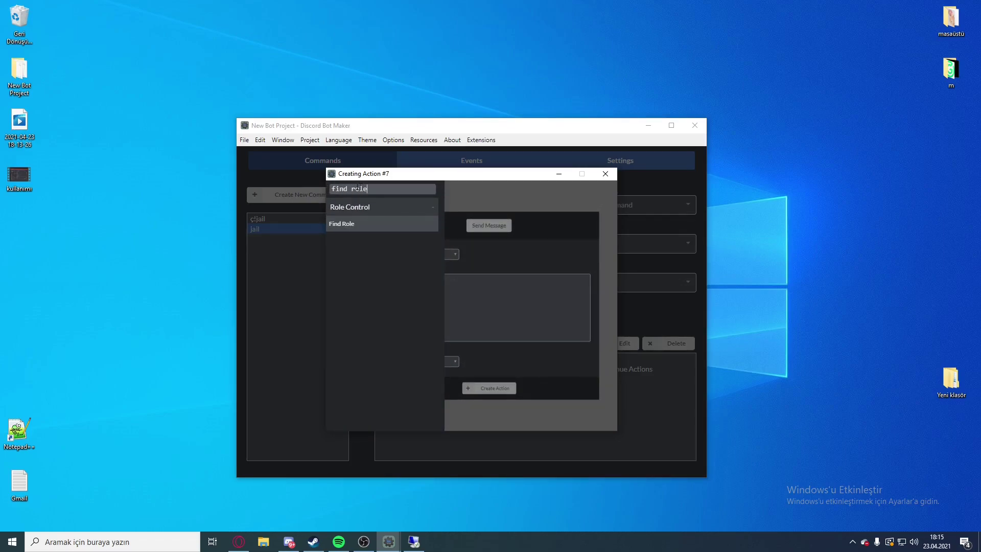
left_click(355, 223)
left_click(487, 239)
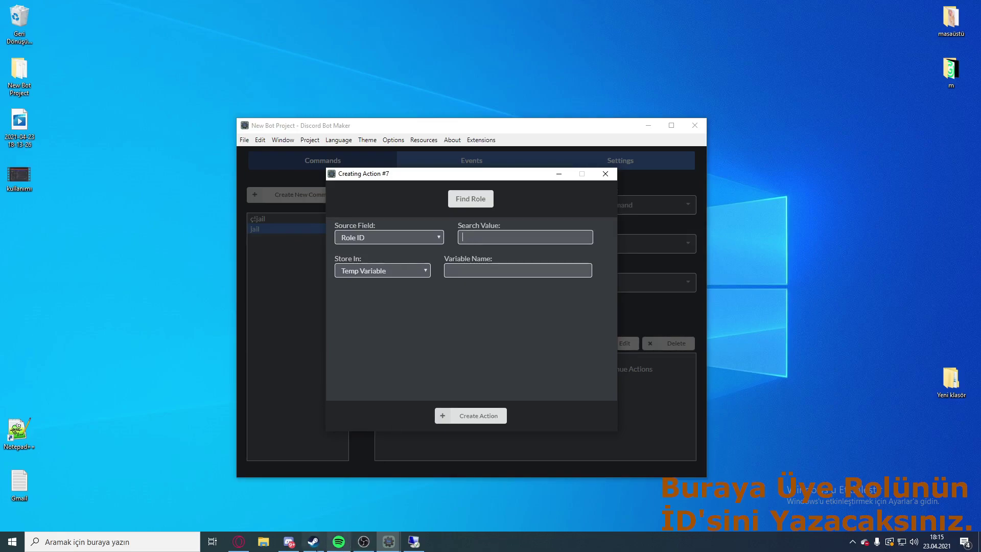
Switch to Discord and copy the ID of the Üye role from the GALAXY PUBLIC server's role settings.
left_click(289, 542)
left_click(240, 138)
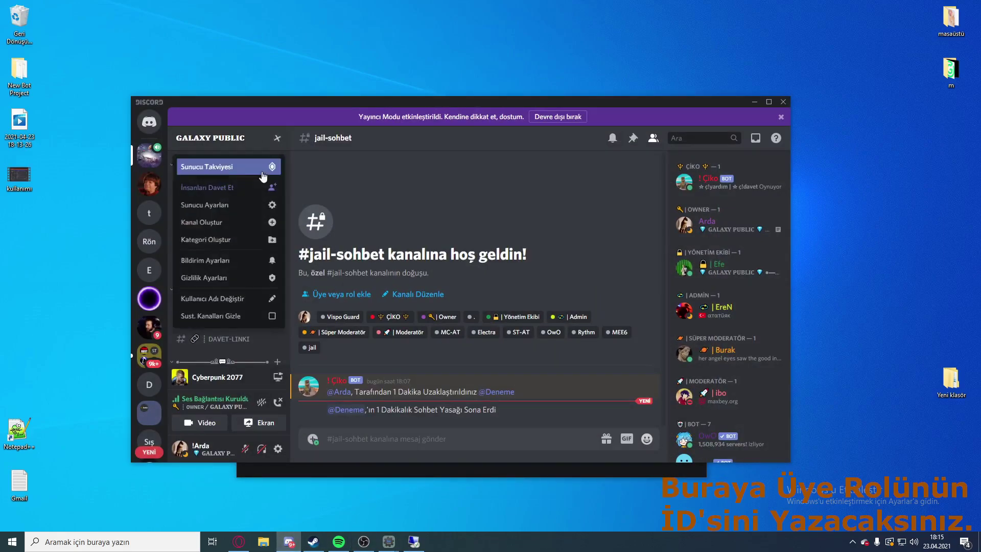
left_click(230, 202)
left_click(237, 176)
scroll(369, 291, "down", 2)
scroll(369, 290, "down", 4)
left_click(409, 167)
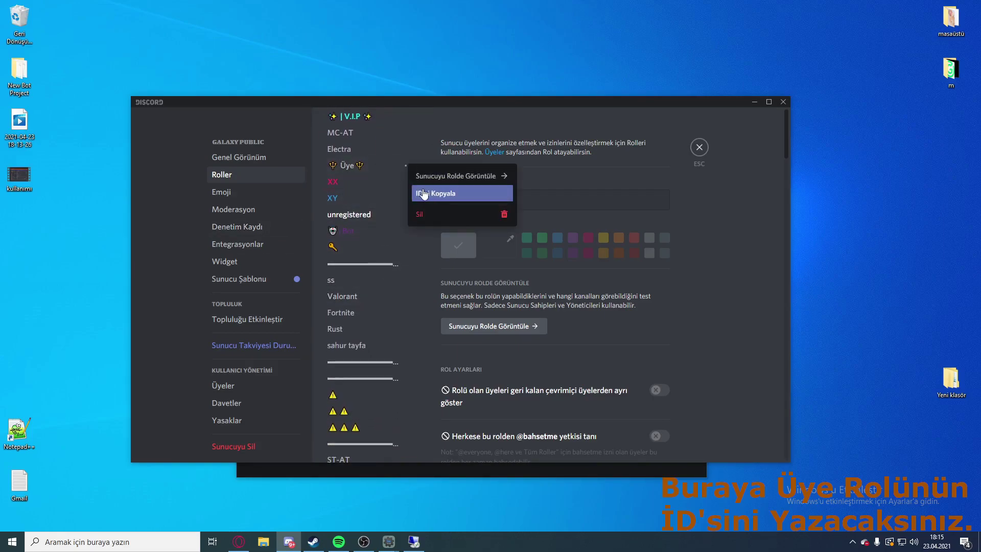
Return to Discord Bot Maker and create the Find Role action with the copied role ID, stored in temp variable "üye".
left_click(698, 148)
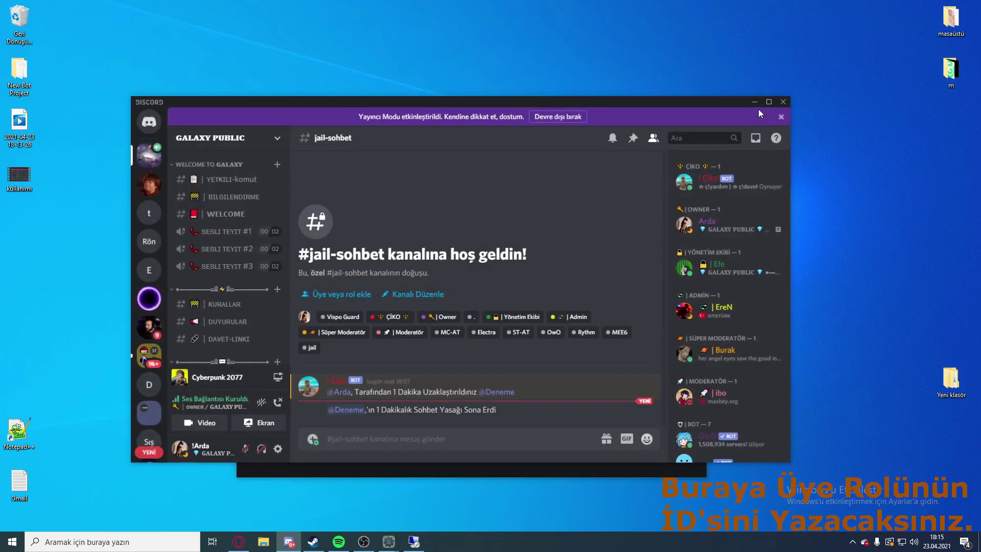
left_click(755, 102)
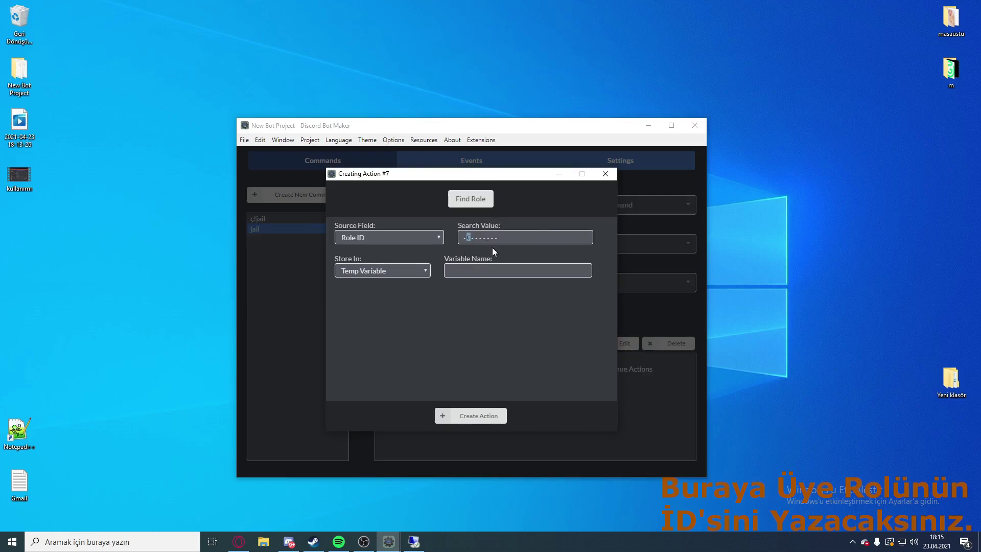
type("üye")
left_click(470, 416)
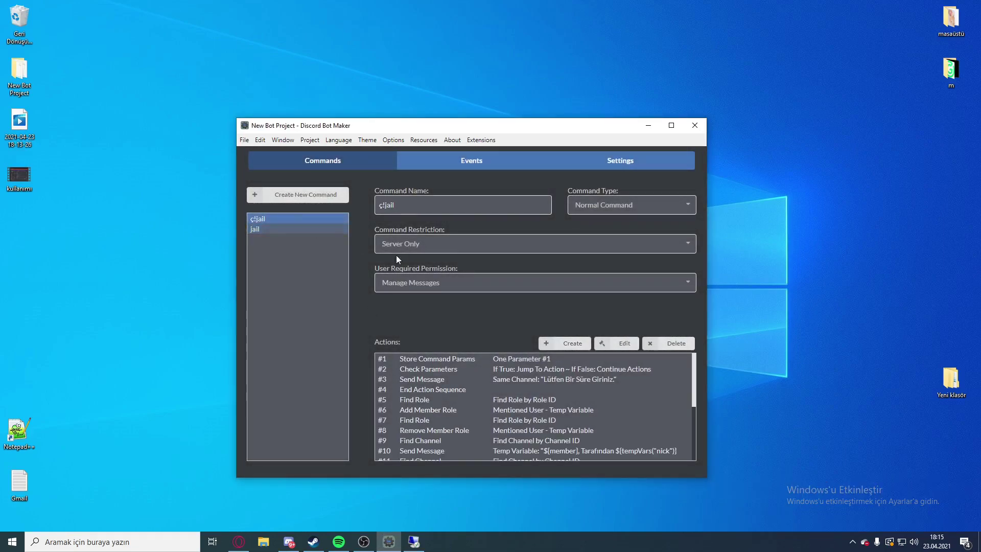
Start a Remove Member Role action as the eighth action of the jail command.
left_click(276, 230)
left_click(565, 343)
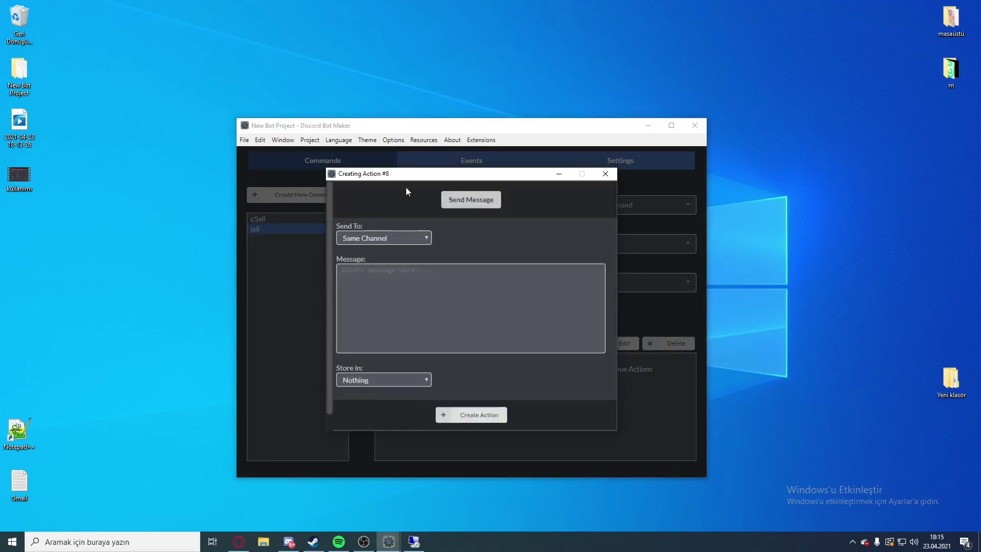
left_click(336, 190)
type("remove mem")
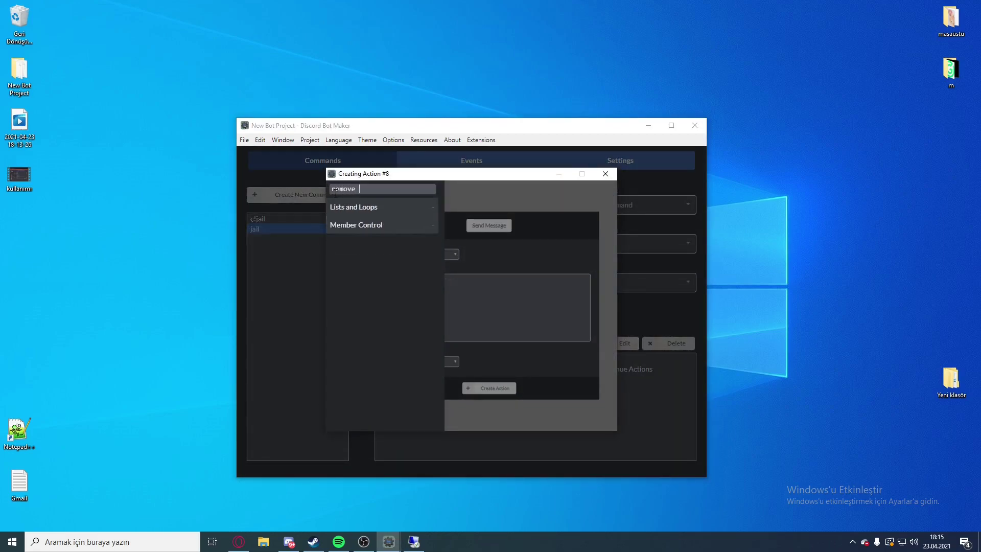
left_click(390, 226)
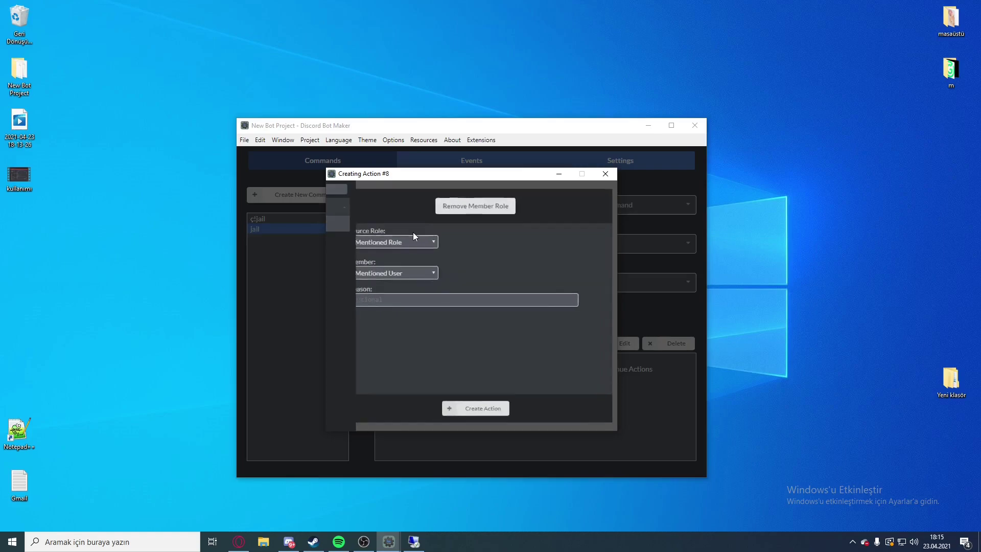
Create the Remove Member Role action with temp variable "üye" as the source role and the mentioned user as the member.
left_click(393, 238)
left_click(376, 276)
left_click(463, 237)
left_click(462, 279)
left_click(385, 271)
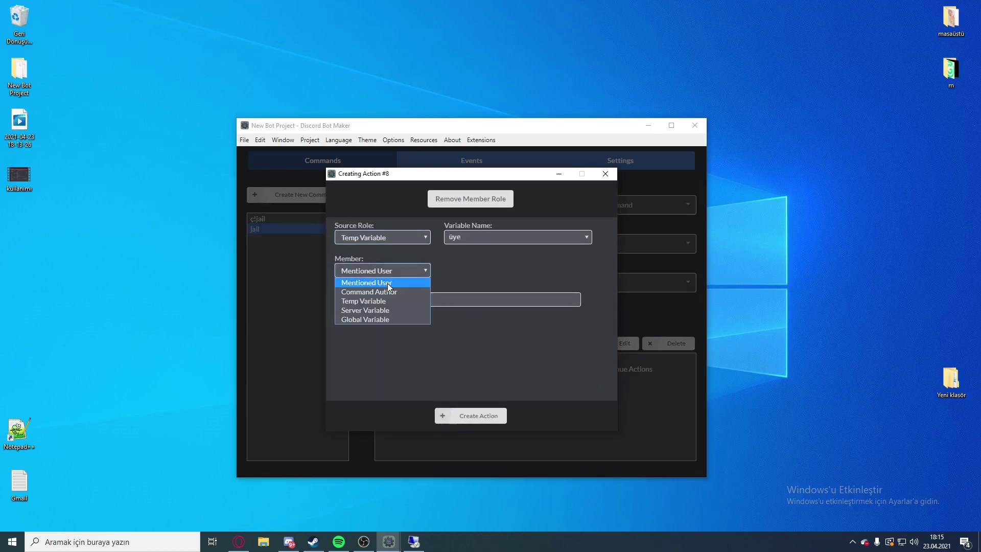
left_click(376, 282)
left_click(467, 414)
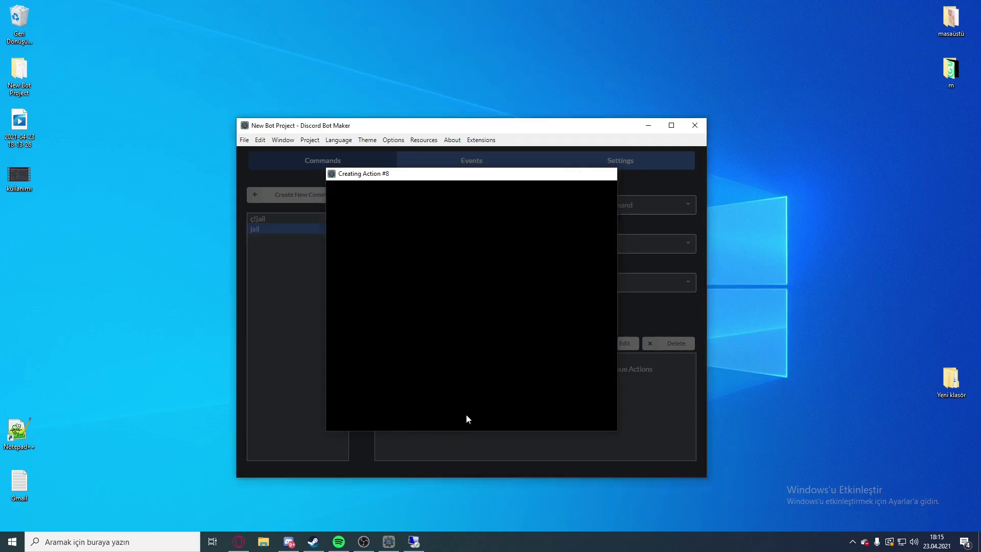
Open the ninth action, Find Channel, of the reference ç!jail command and examine its settings.
left_click(280, 219)
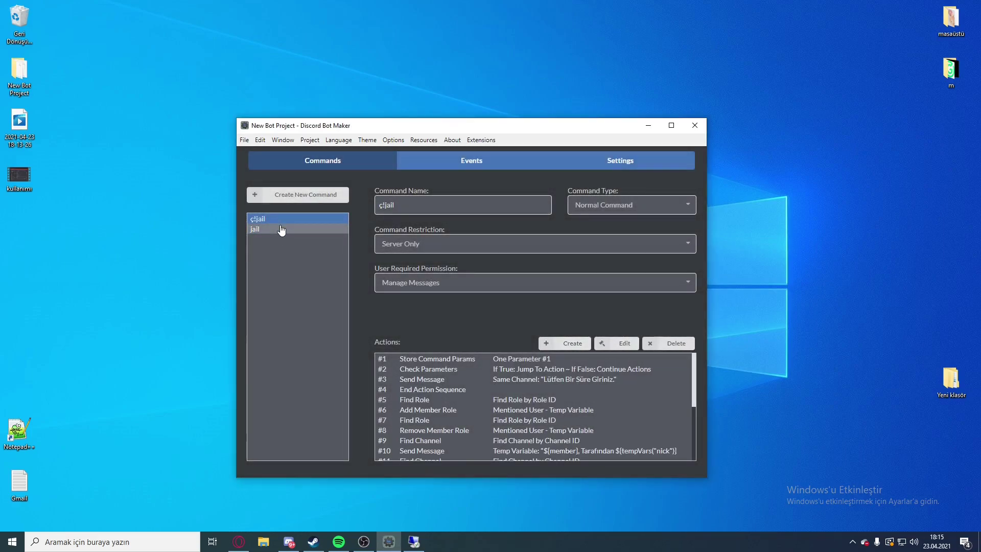
left_click(545, 441)
left_click(623, 342)
left_click(605, 175)
Start a Find Channel action as the ninth action of the jail command.
left_click(265, 229)
left_click(566, 343)
left_click(471, 200)
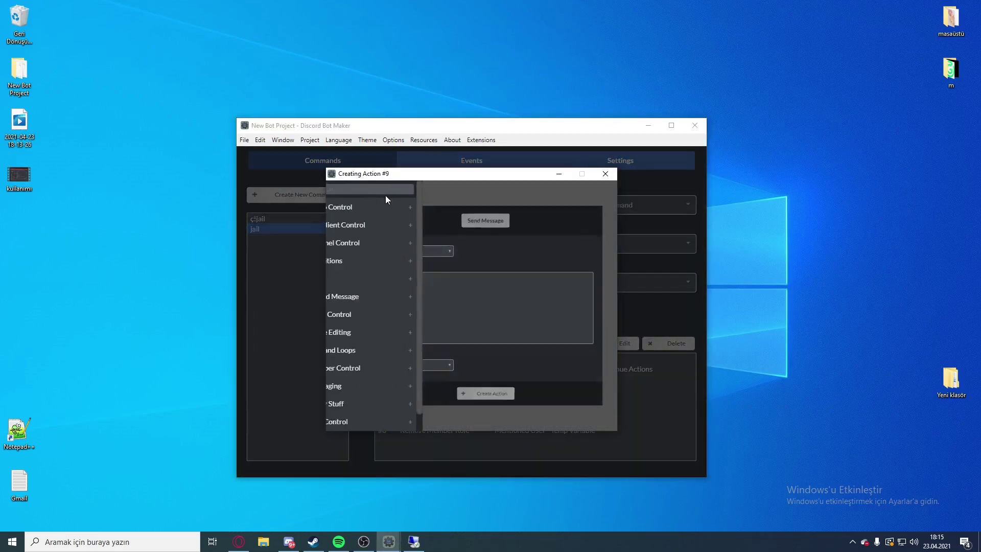
type("find channe")
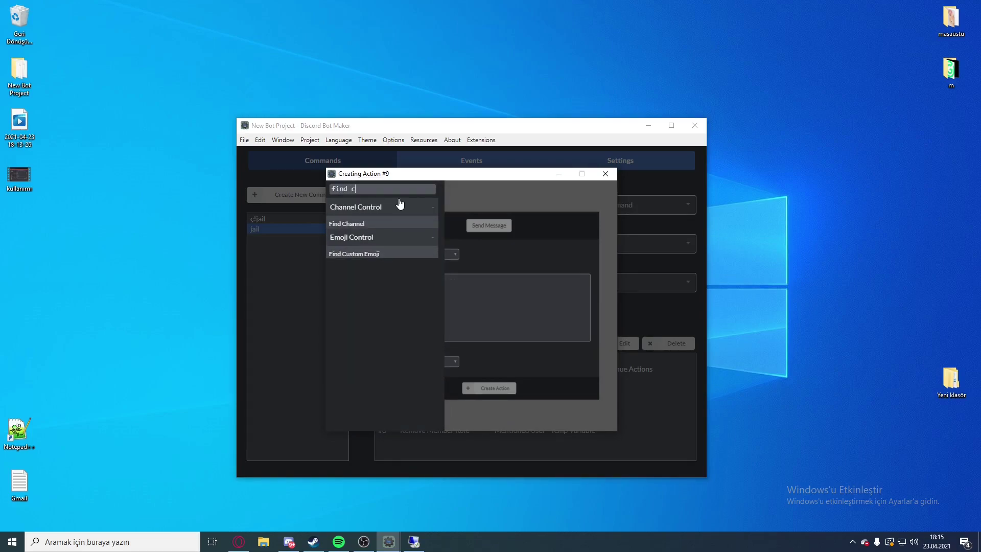
left_click(346, 228)
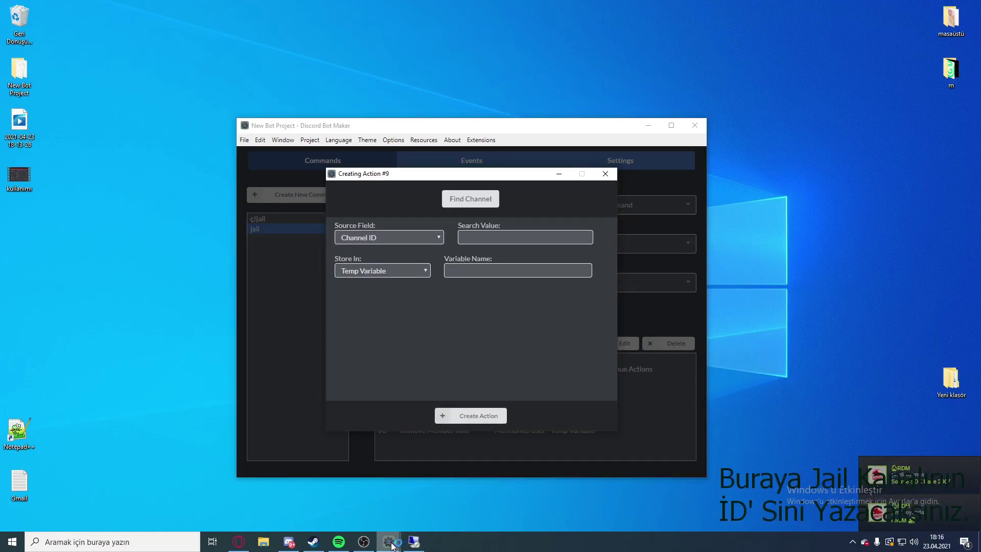
Copy the jail-sohbet channel's ID in Discord, and create the Find Channel action with dots as the search value, stored in temp variable "oda".
left_click(289, 542)
scroll(247, 302, "down", 10)
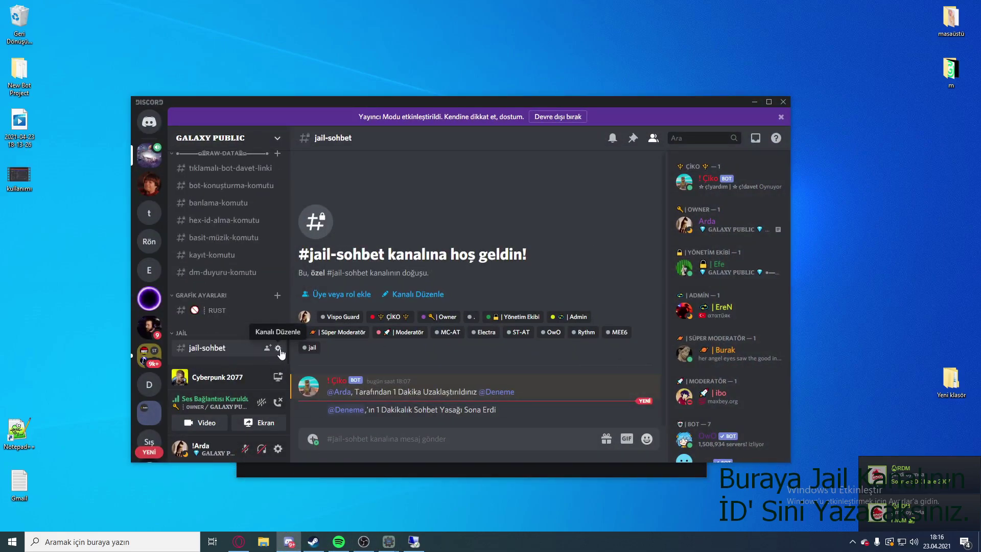
right_click(227, 350)
left_click(292, 447)
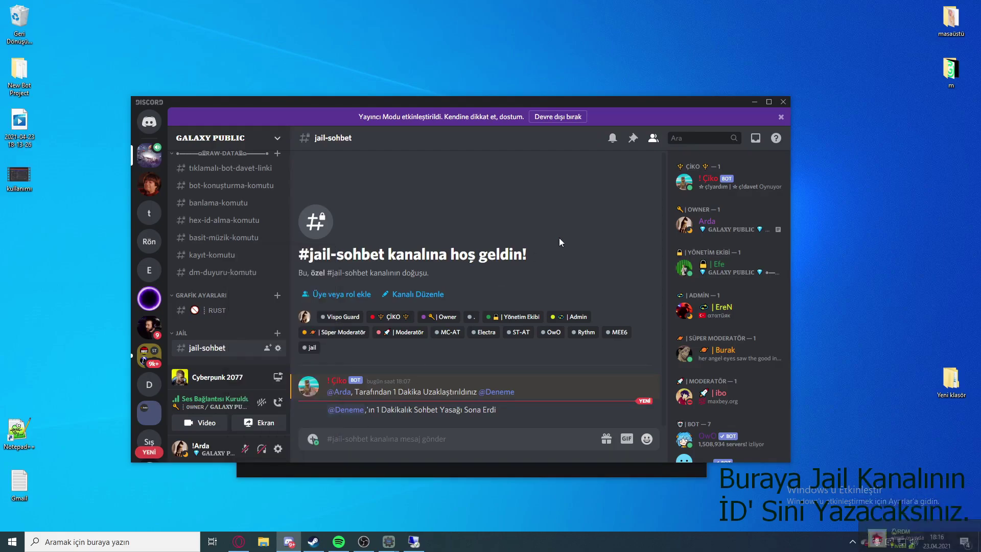
left_click(754, 102)
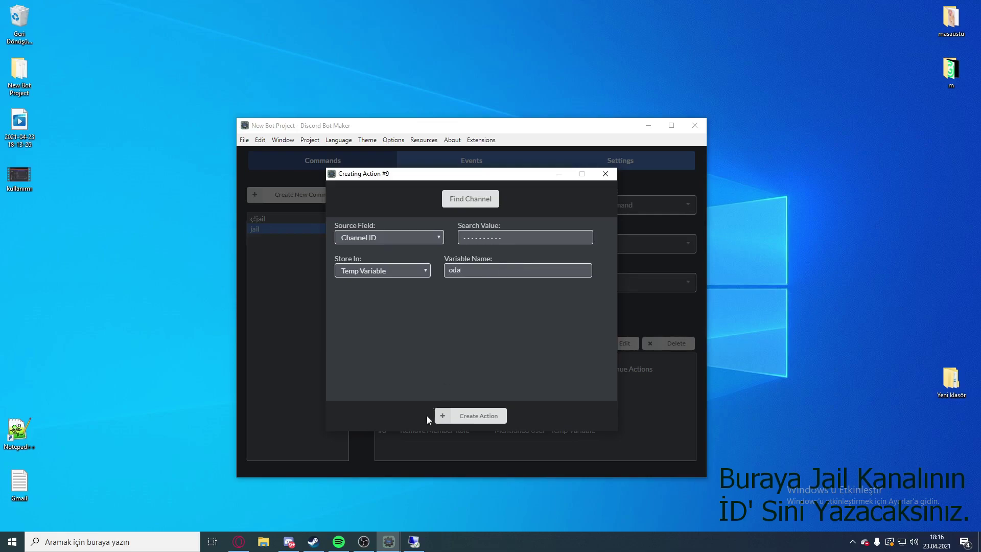
left_click(476, 416)
Open the tenth action, Send Message, of the reference ç!jail command and copy its whole message text.
left_click(295, 225)
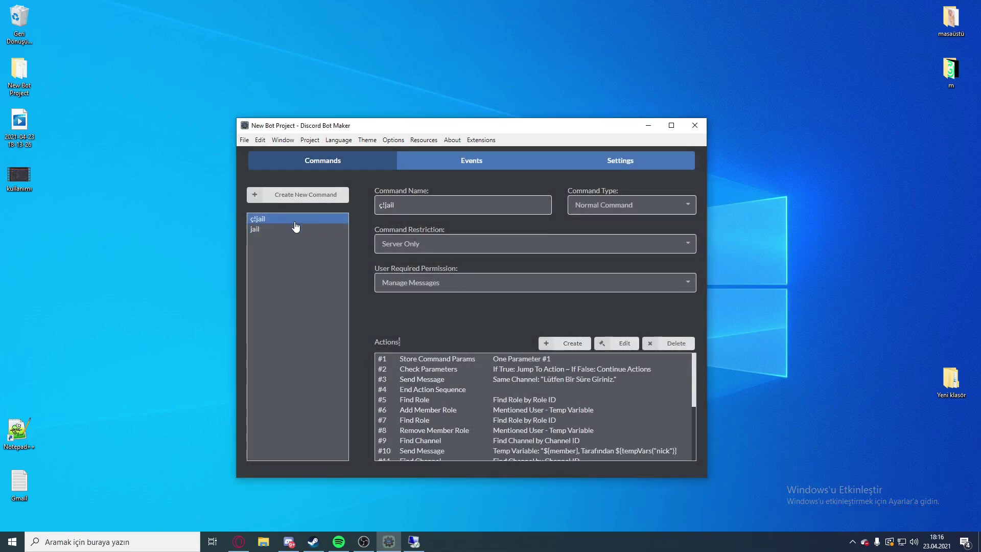
scroll(511, 399, "down", 2)
scroll(614, 386, "up", 1)
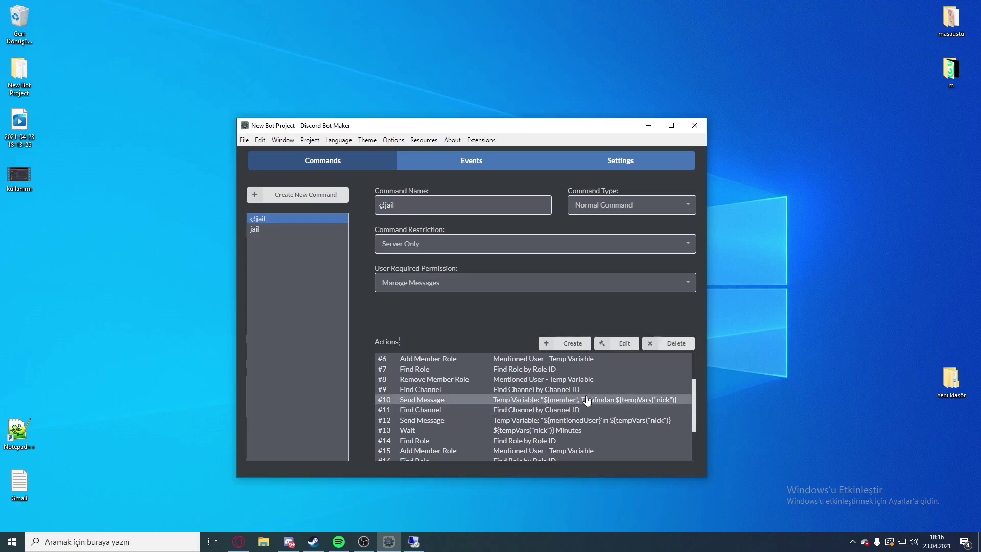
scroll(600, 390, "up", 2)
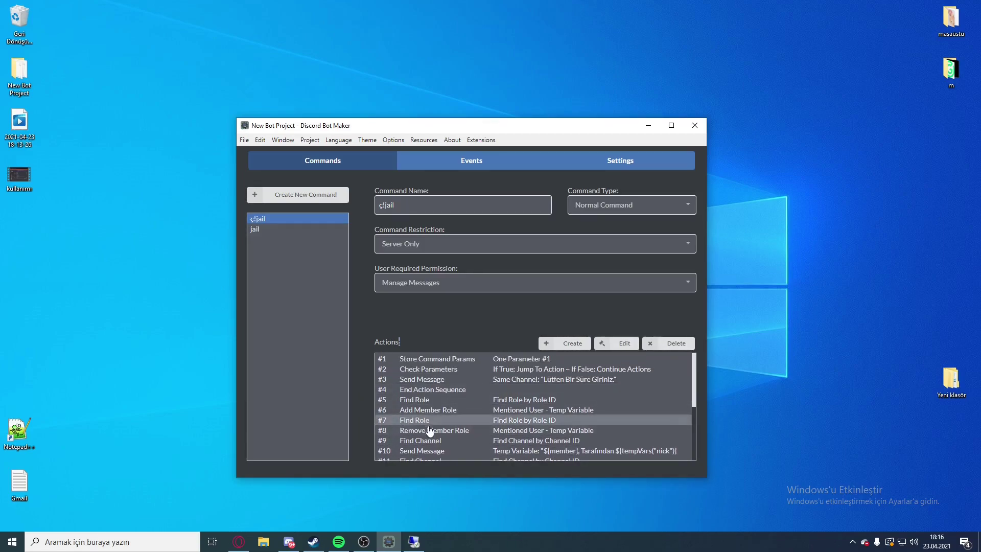
left_click(440, 452)
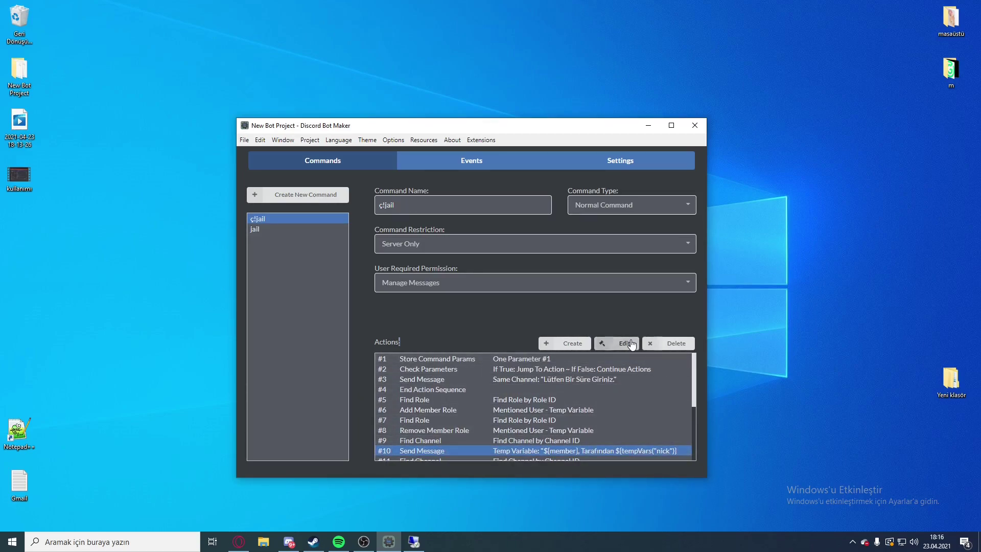
left_click(631, 344)
triple_click(540, 272)
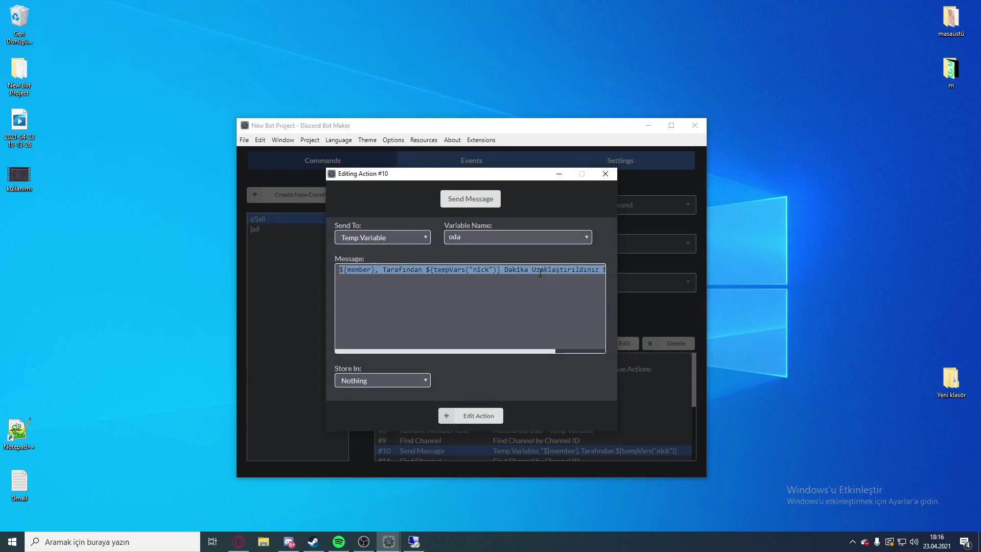
left_click(607, 174)
Create the jail command's tenth action, Send Message to temp variable "oda", with the copied text "${member}, Tarafından ${tempVars("nick")} Dakika Uzaklaştırıldınız ${mentionedUser}".
left_click(305, 228)
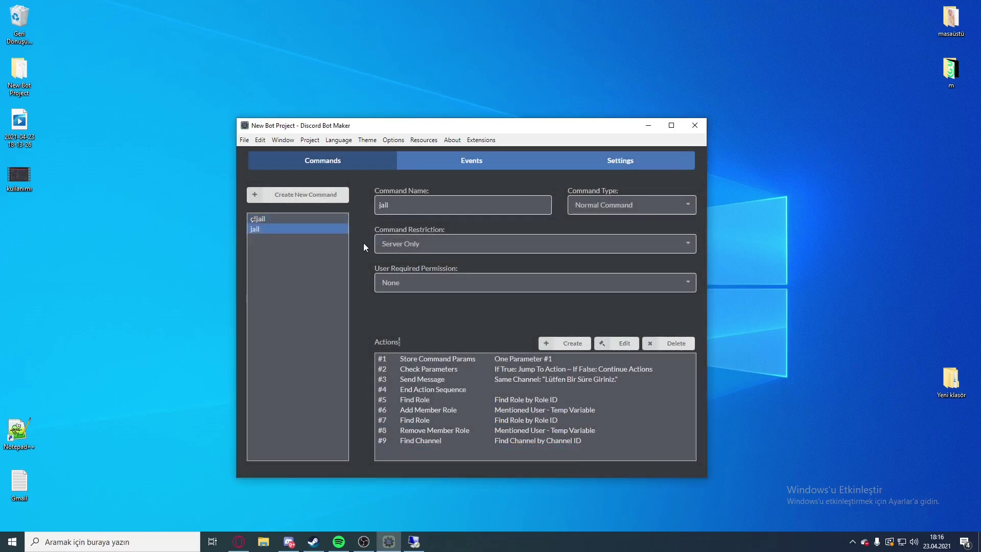
left_click(572, 344)
key("ctrl+v")
left_click(473, 201)
left_click(458, 219)
left_click(407, 241)
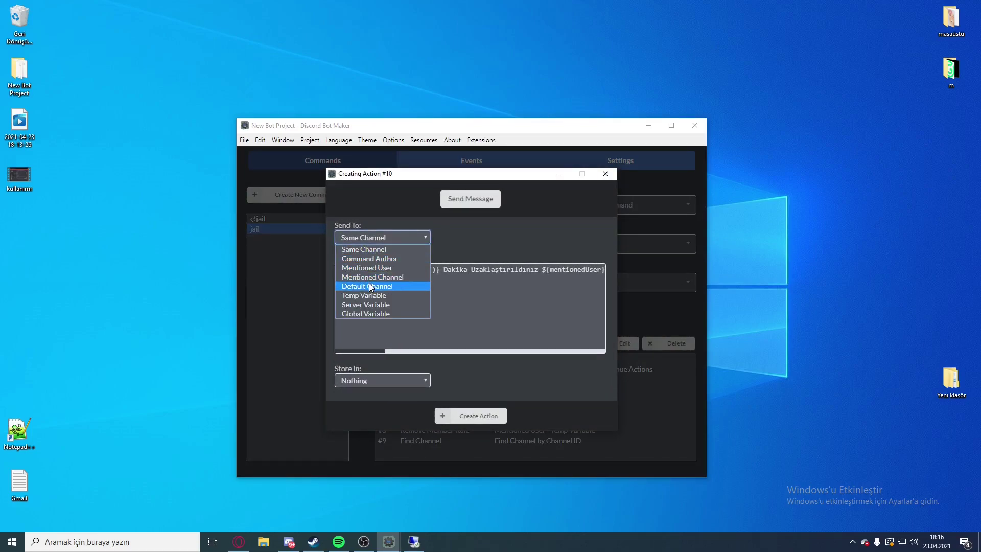
left_click(374, 296)
left_click(468, 238)
left_click(459, 314)
left_click(470, 415)
Open the eleventh action, Find Channel, of the reference ç!jail command for editing.
left_click(292, 219)
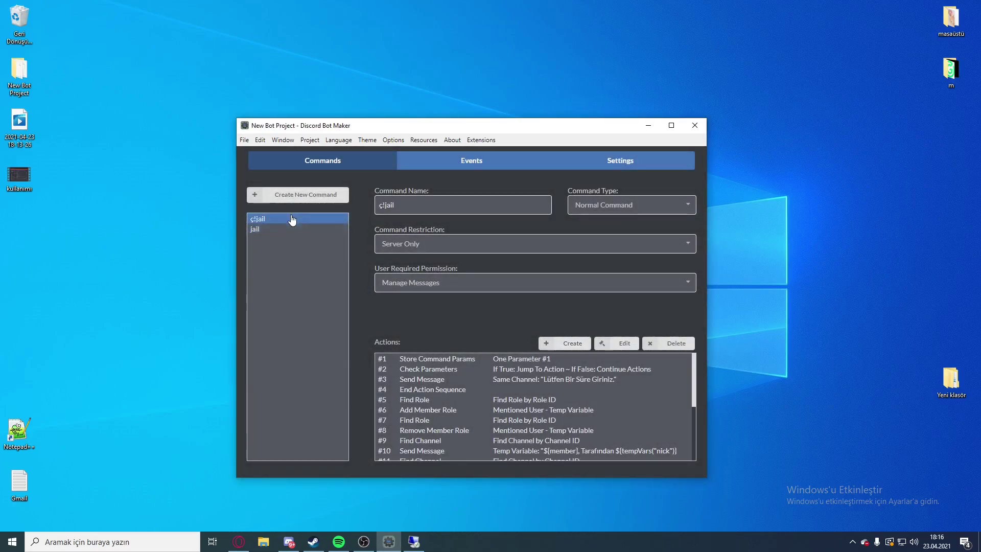
scroll(532, 416, "down", 2)
left_click(531, 413)
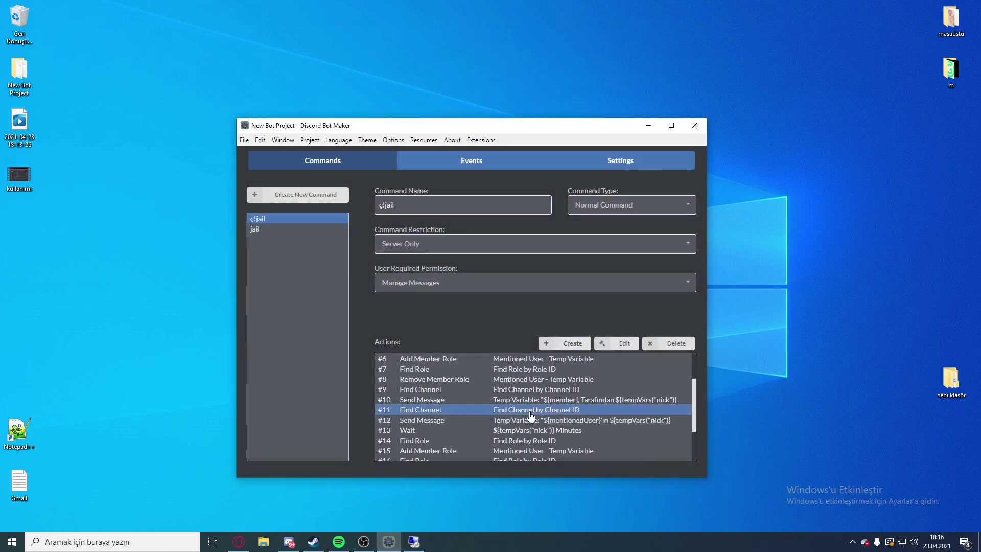
left_click(617, 349)
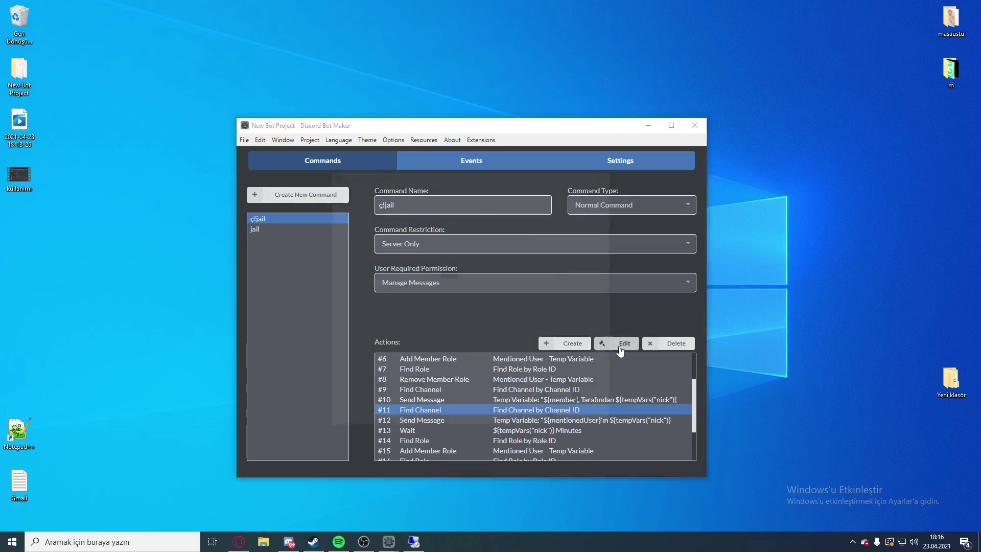
Copy the GENEL-SOHBET channel's ID in Discord, and save the reference command's Find Channel action with a row of dots as its search value.
left_click(295, 542)
scroll(250, 281, "up", 5)
scroll(256, 284, "down", 5)
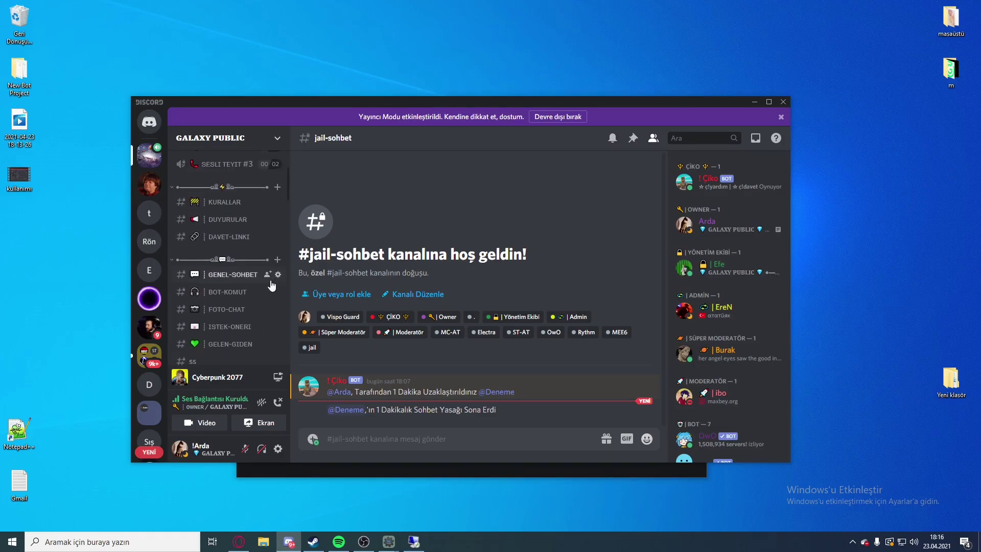
left_click(246, 281)
right_click(244, 281)
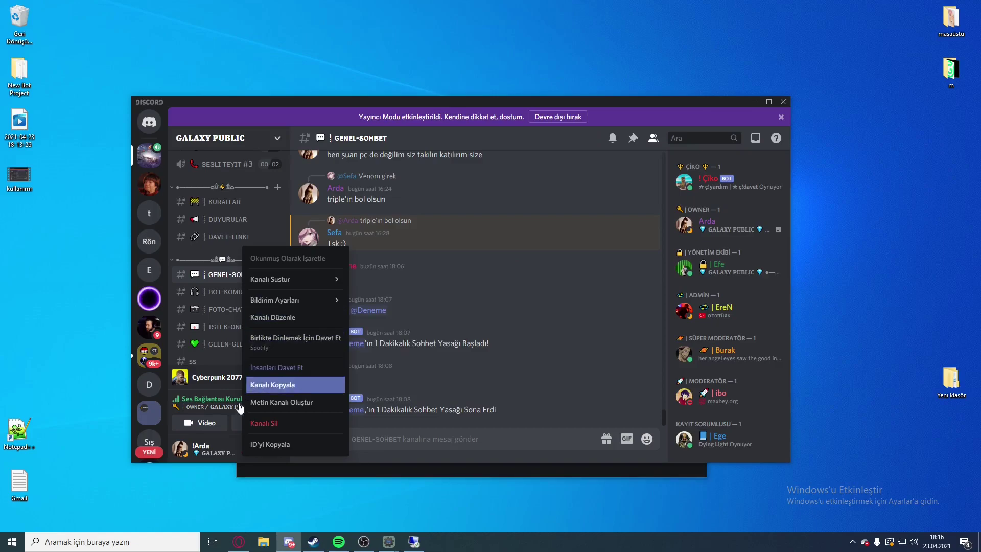
left_click(464, 474)
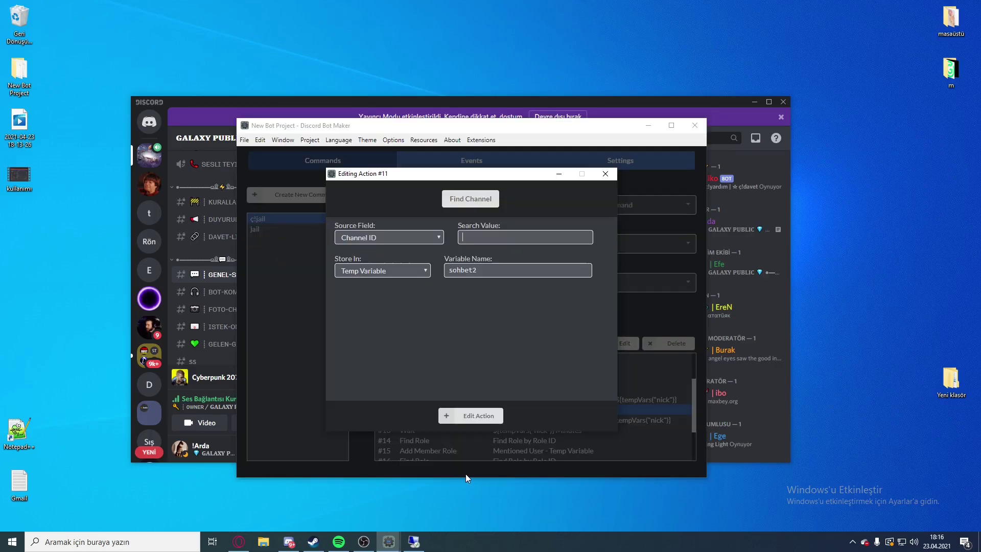
left_click(756, 103)
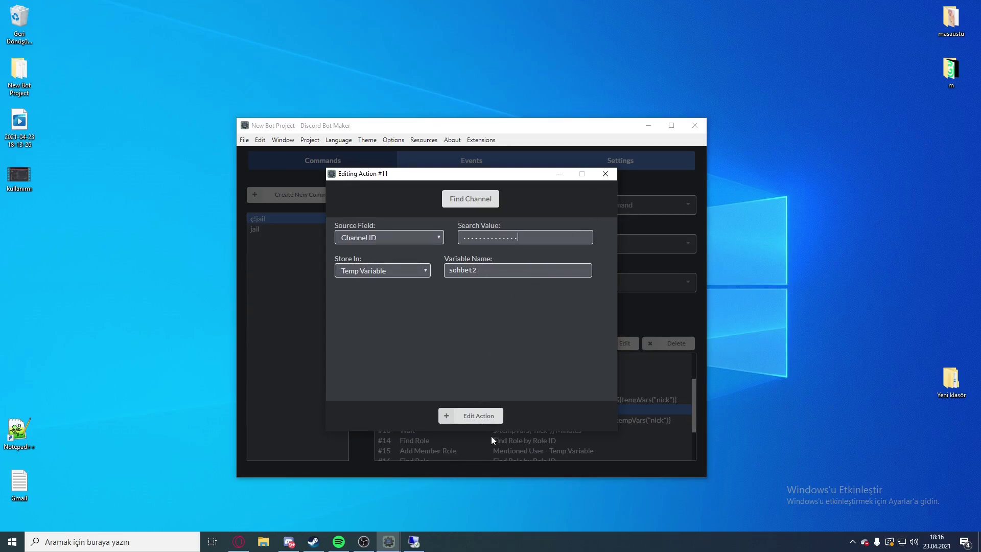
left_click(478, 416)
left_click(309, 231)
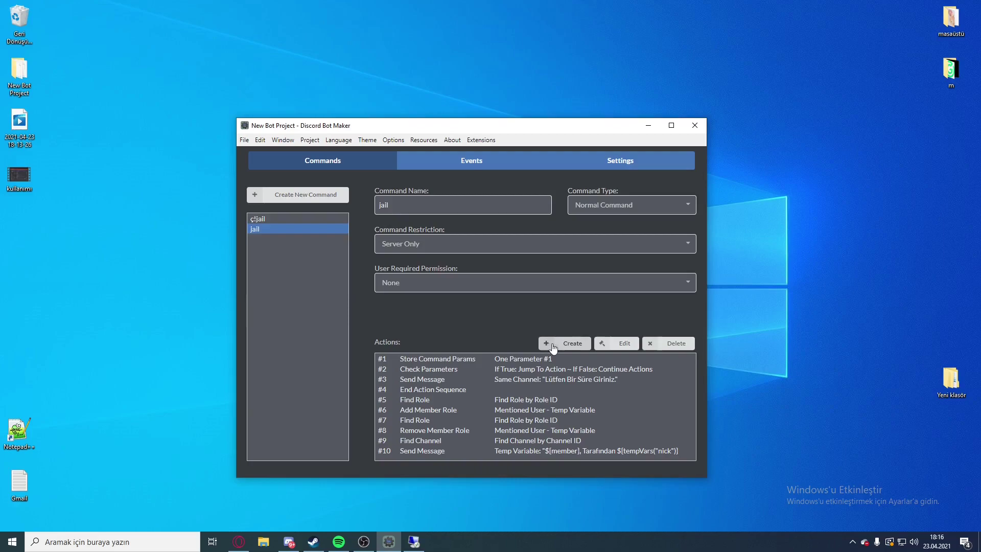
left_click(300, 220)
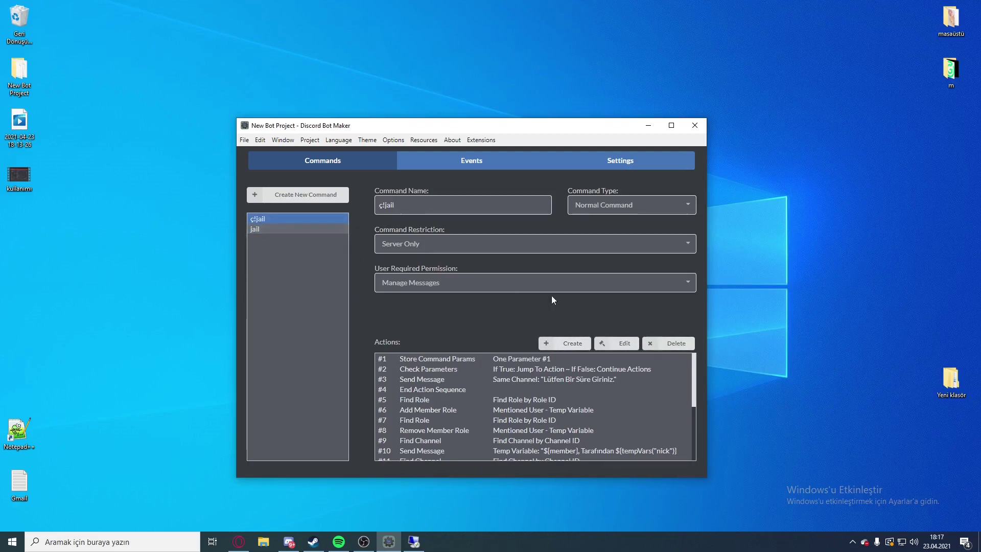
left_click(575, 344)
left_click(605, 174)
Create a Find Channel action as the jail command's eleventh action, with dots as the channel ID search value, stored in temp variable "sohbet2".
key("Down")
double_click(548, 330)
left_click(554, 340)
type("find cha")
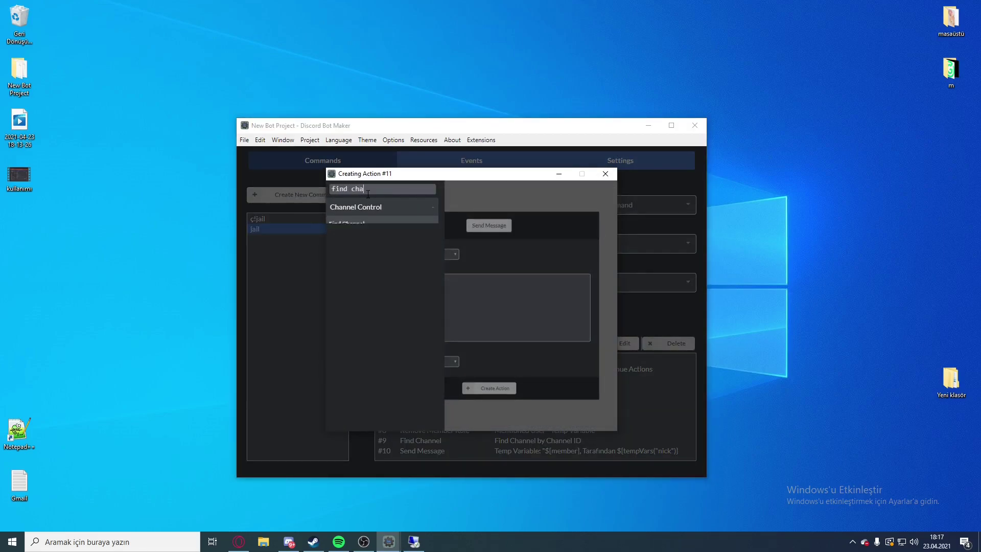
type("nne")
left_click(344, 225)
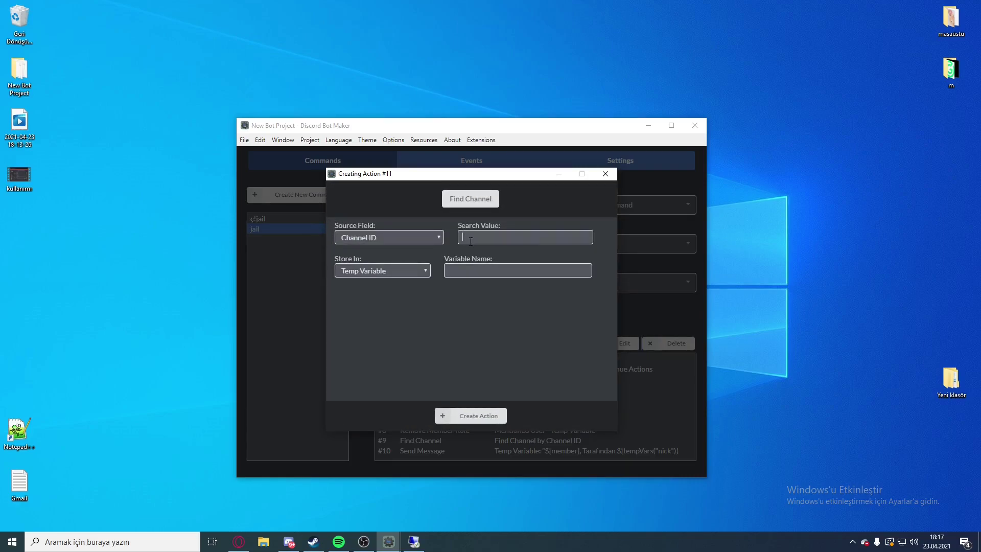
left_click(471, 242)
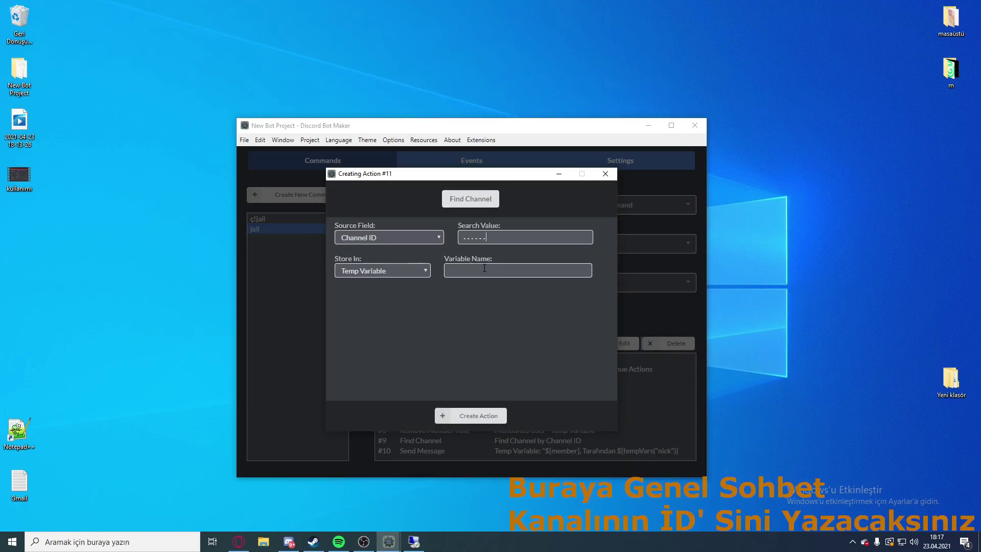
left_click(486, 416)
Open the twelfth action, Send Message, of the reference ç!jail command and copy its message about the started chat ban.
left_click(288, 219)
scroll(445, 403, "down", 3)
scroll(441, 419, "up", 1)
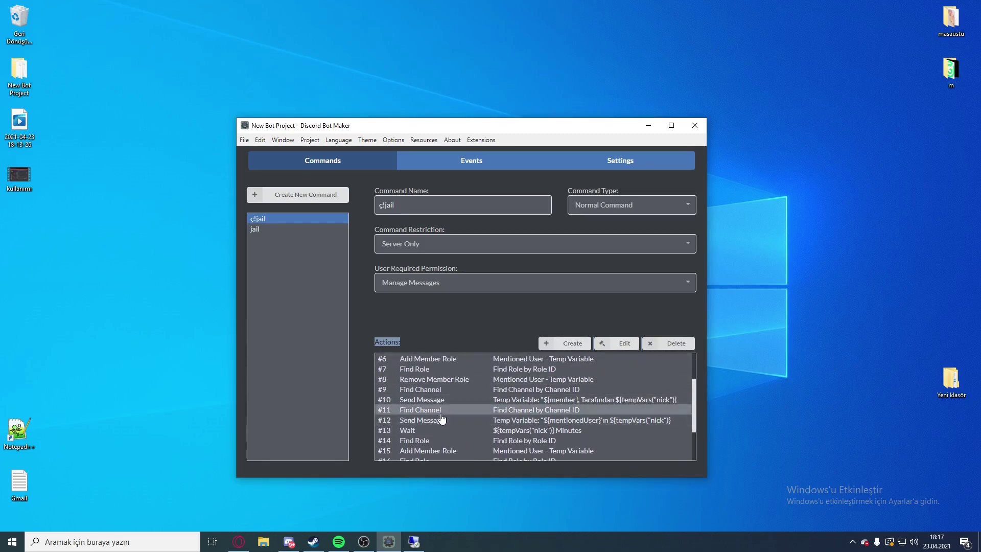
left_click(617, 344)
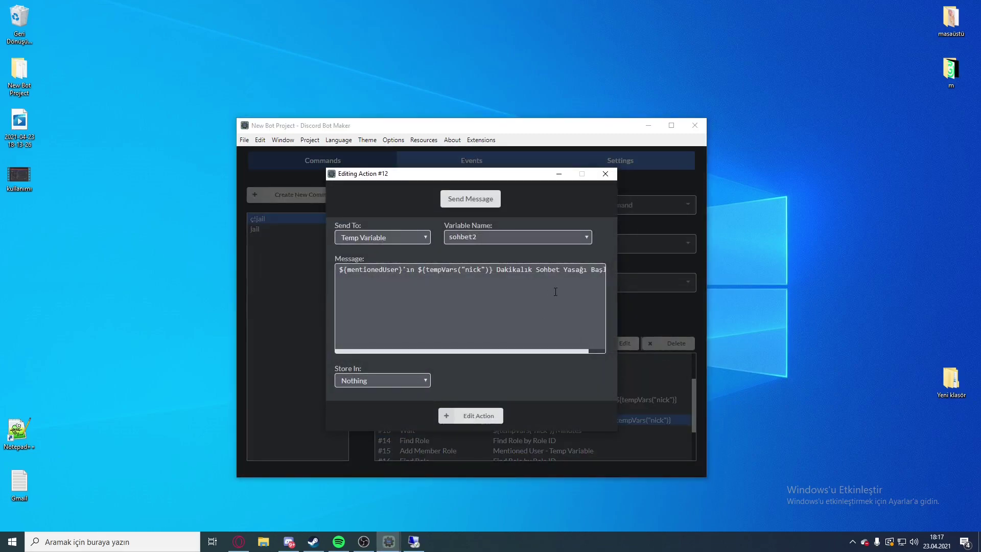
key("ctrl+a")
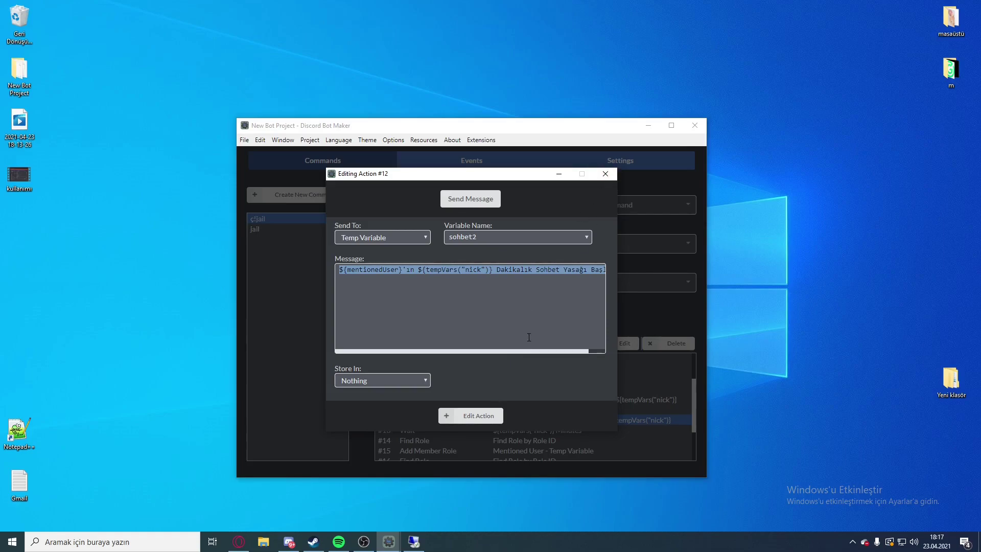
left_click_drag(520, 351, 532, 351)
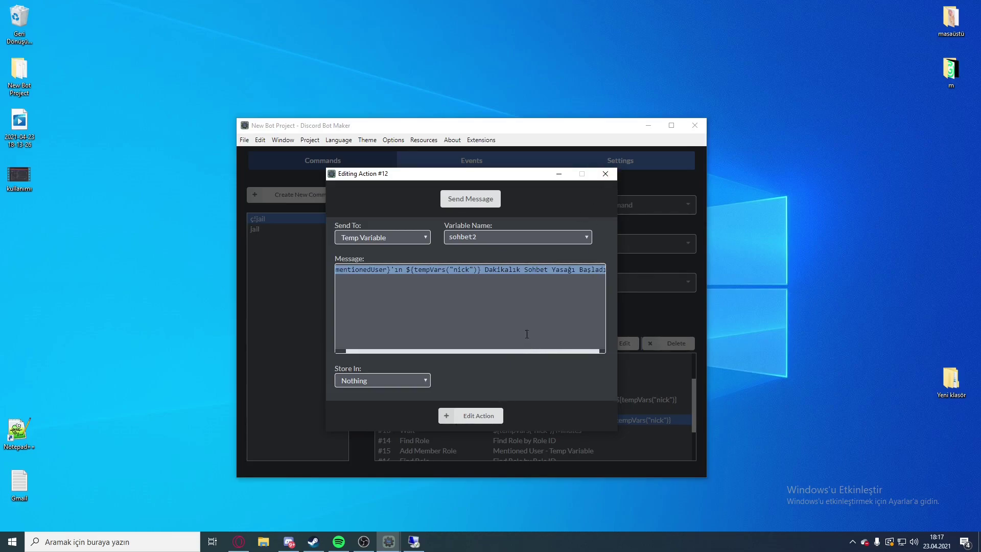
left_click(606, 174)
Create the jail command's twelfth action, Send Message to temp variable "sohbet2", with "${mentionedUser}'ın ${tempVars("nick")} Dakikalık Sohbet Yasağı Başladı!" as the message.
left_click(266, 230)
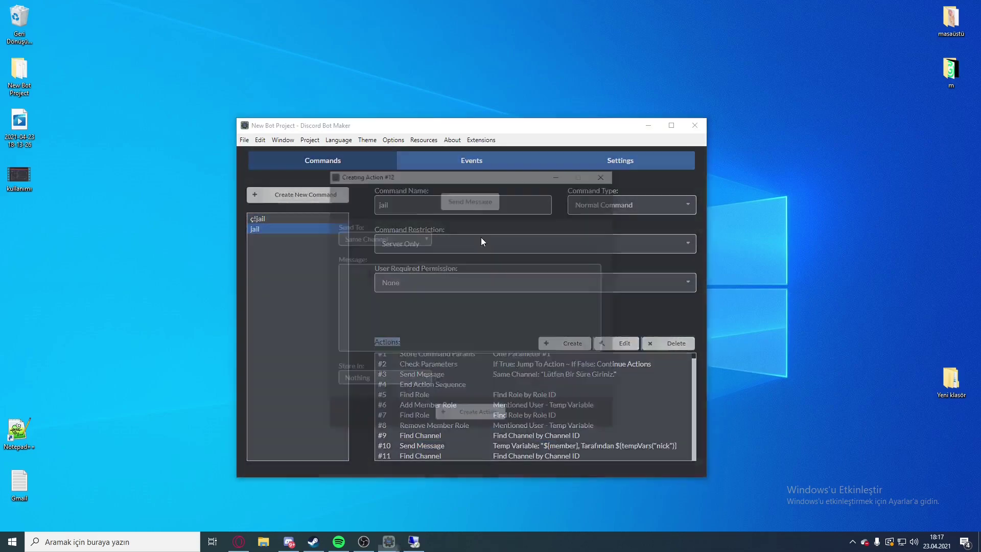
left_click(385, 236)
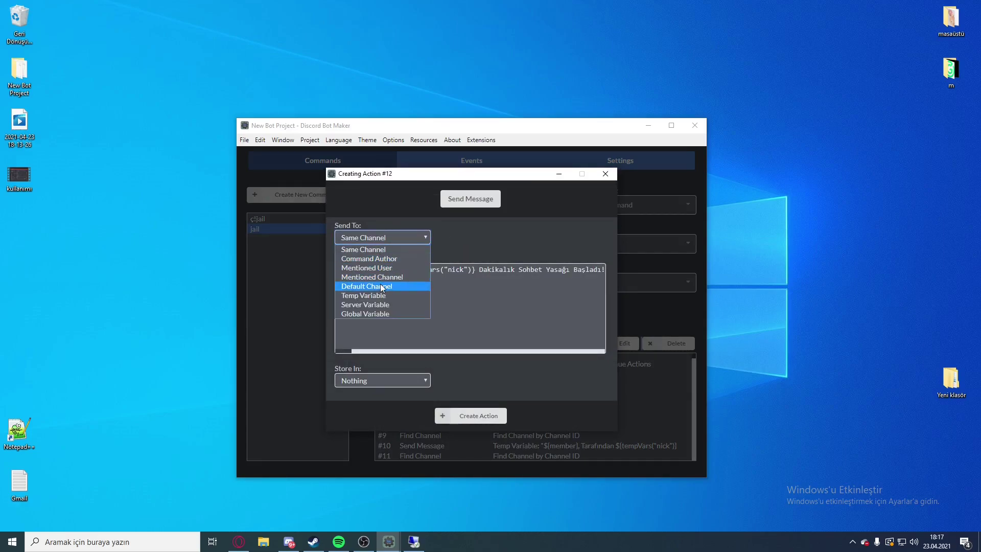
left_click(414, 297)
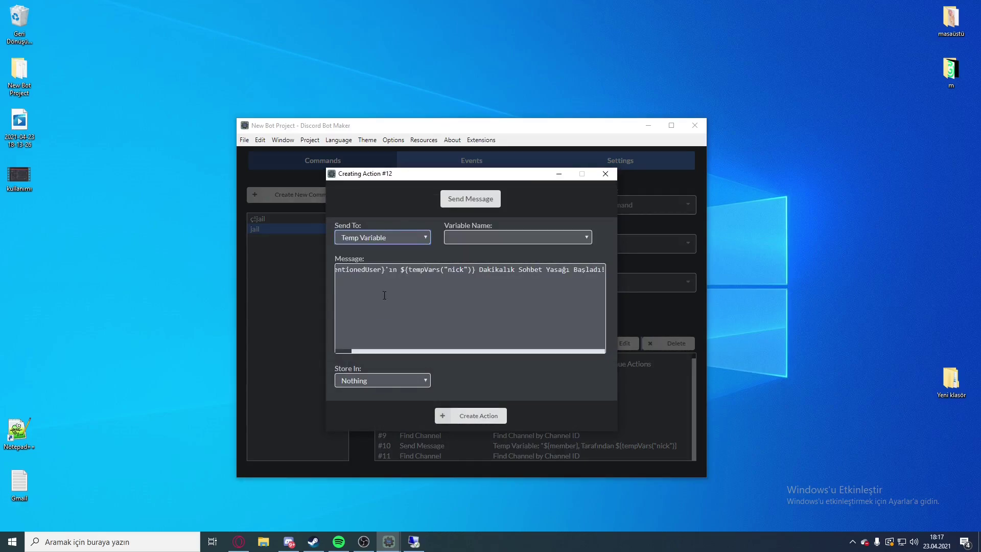
left_click(483, 237)
left_click(455, 333)
left_click(500, 416)
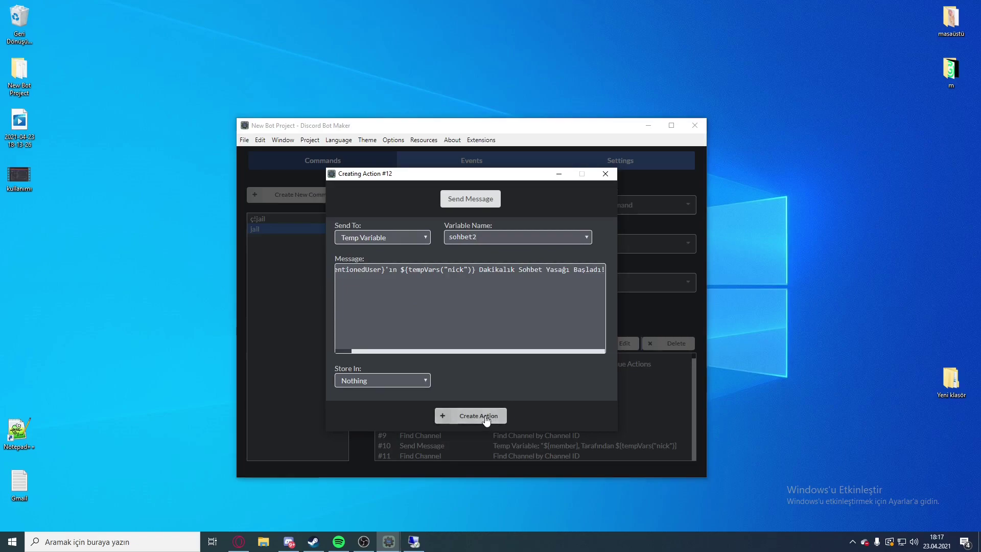
Open the thirteenth action, Wait, of the reference ç!jail command to check its settings, and close it without changes.
left_click(305, 220)
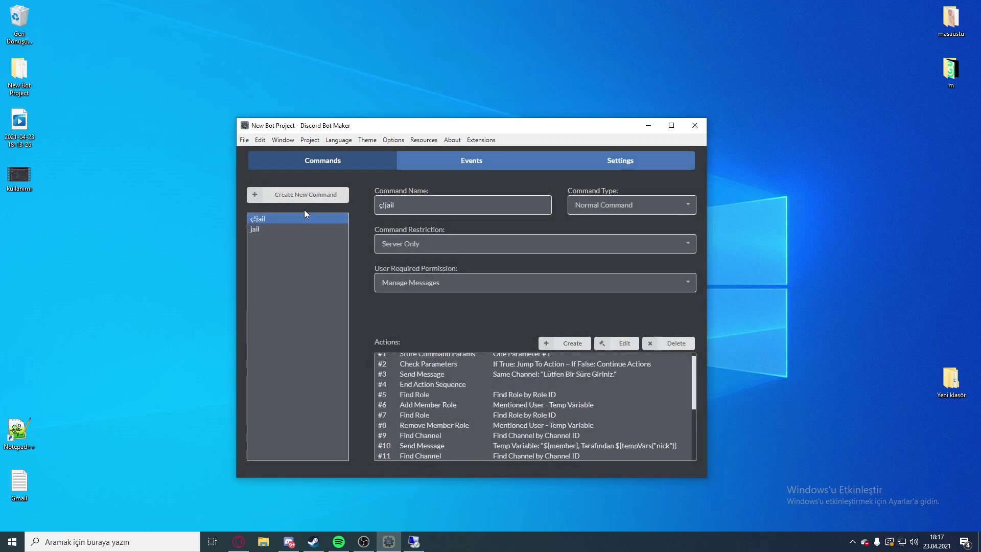
scroll(481, 391, "down", 2)
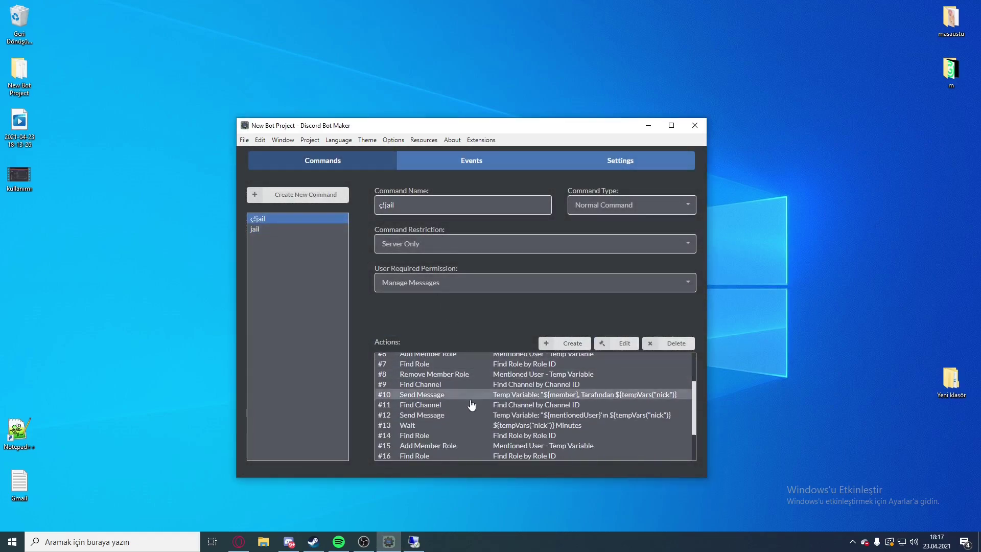
left_click(421, 426)
left_click(606, 343)
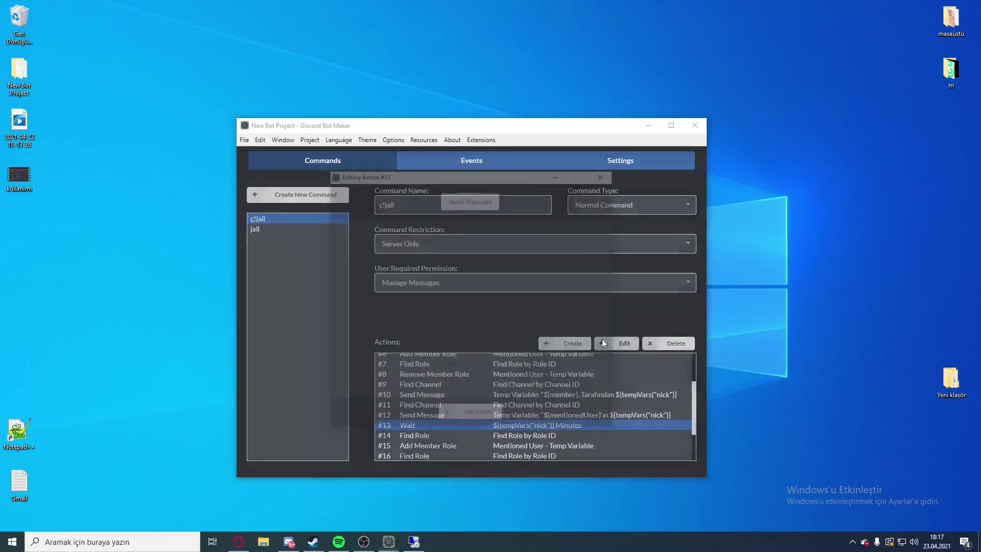
left_click(606, 173)
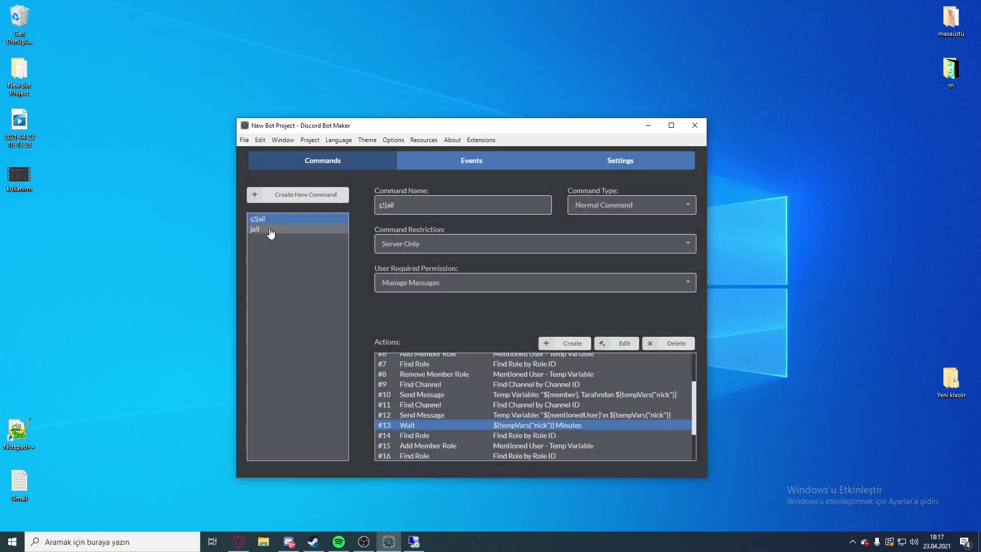
Create a Wait action as the jail command's thirteenth action, with the temp variable ${tempVars("nick")} as the amount.
left_click(584, 342)
left_click(483, 197)
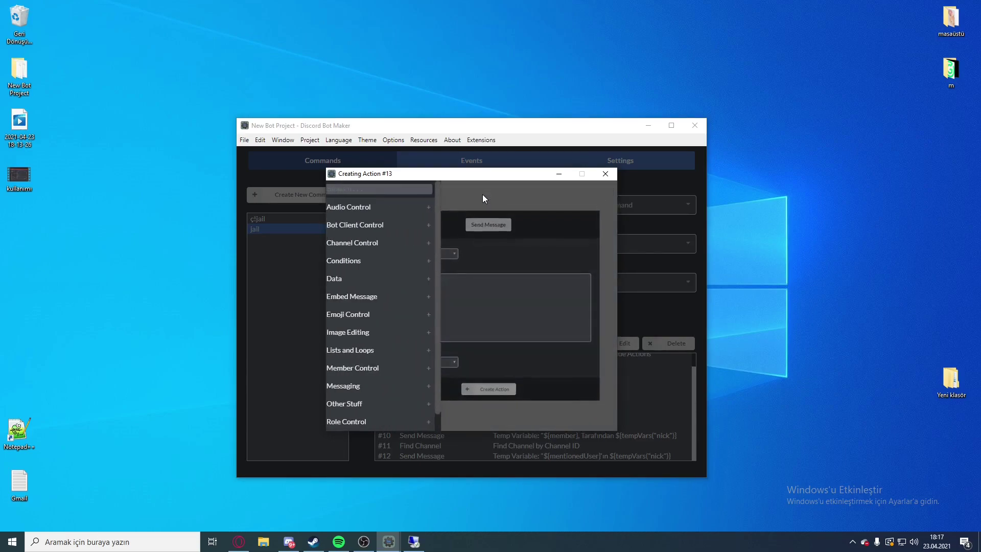
left_click(366, 189)
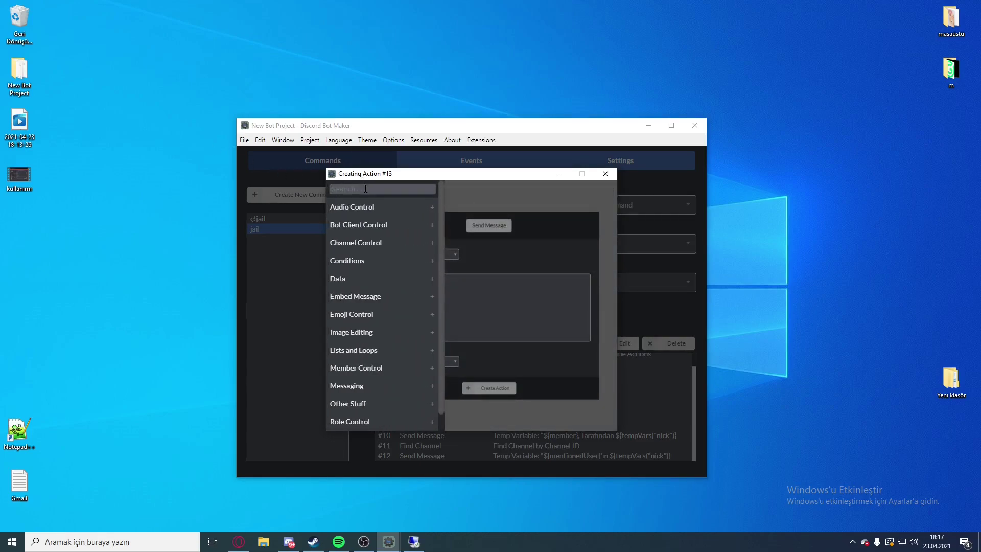
type("wast")
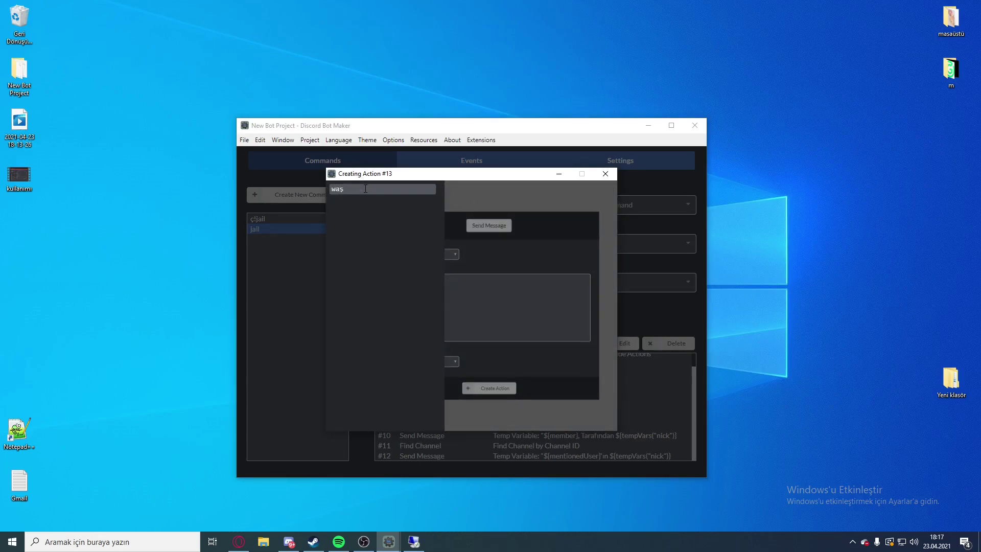
key("BackSpace")
type("it")
left_click(374, 220)
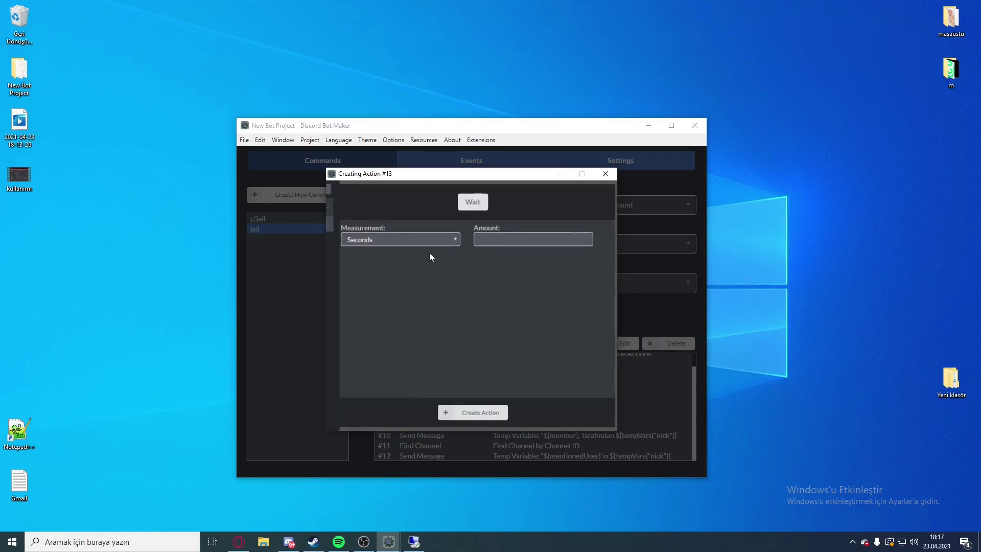
right_click(515, 238)
mouse_move(547, 291)
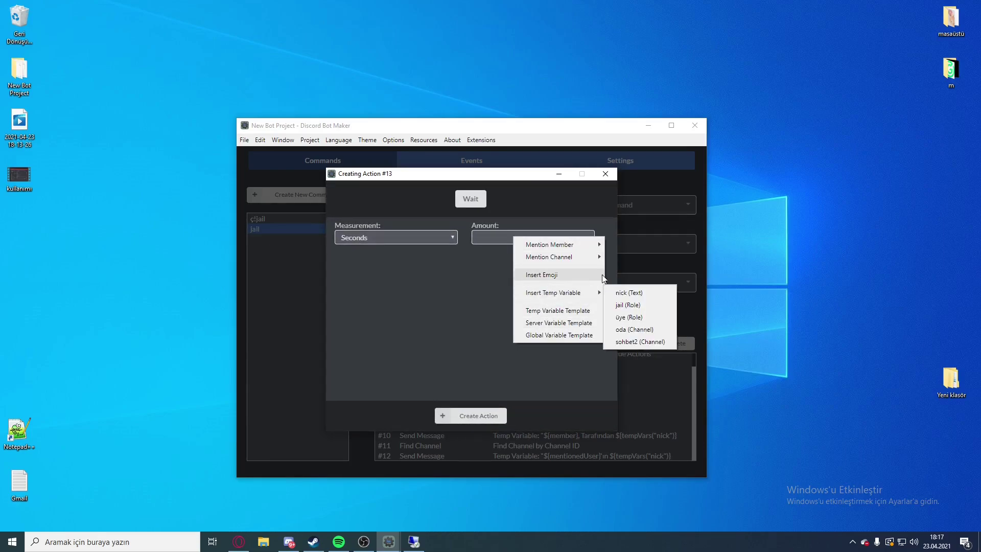
left_click(642, 292)
left_click(496, 415)
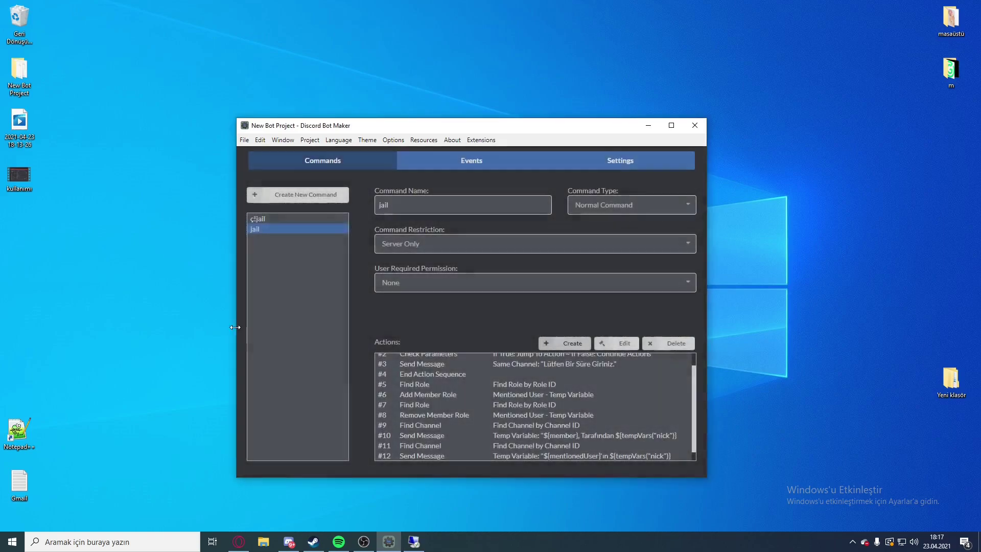
Compare the Wait action with the reference ç!jail command and set the jail command's Wait measurement to Minutes.
left_click(302, 220)
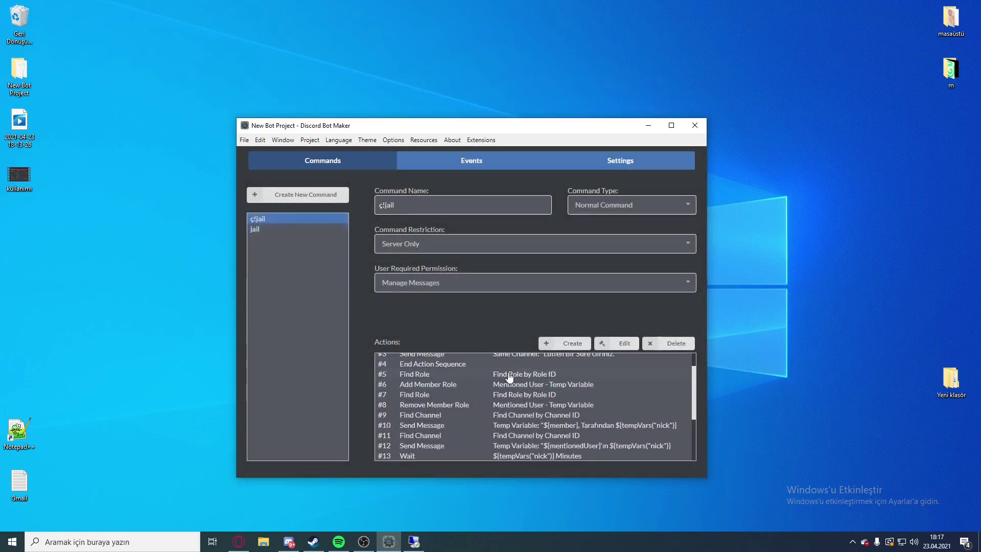
scroll(508, 396, "down", 2)
left_click(323, 230)
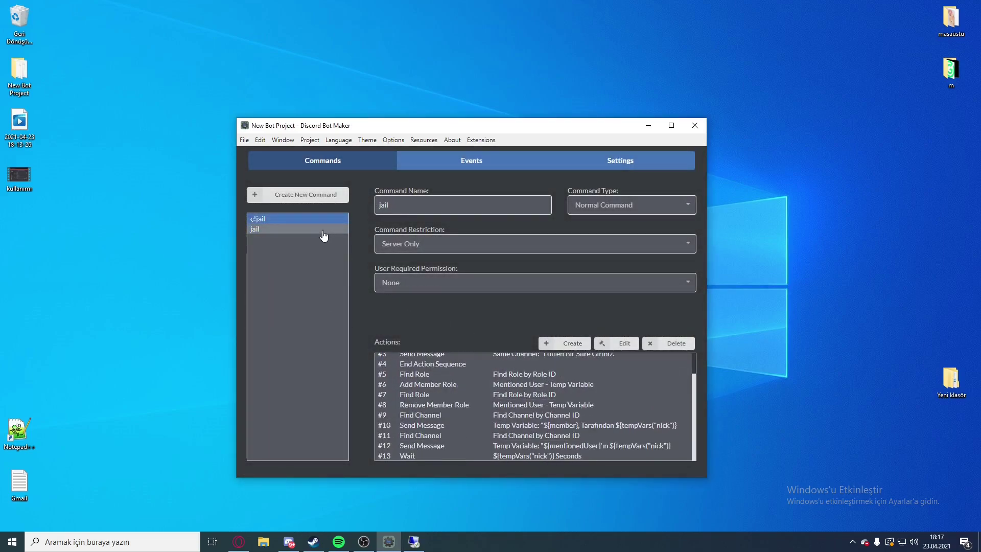
left_click(617, 456)
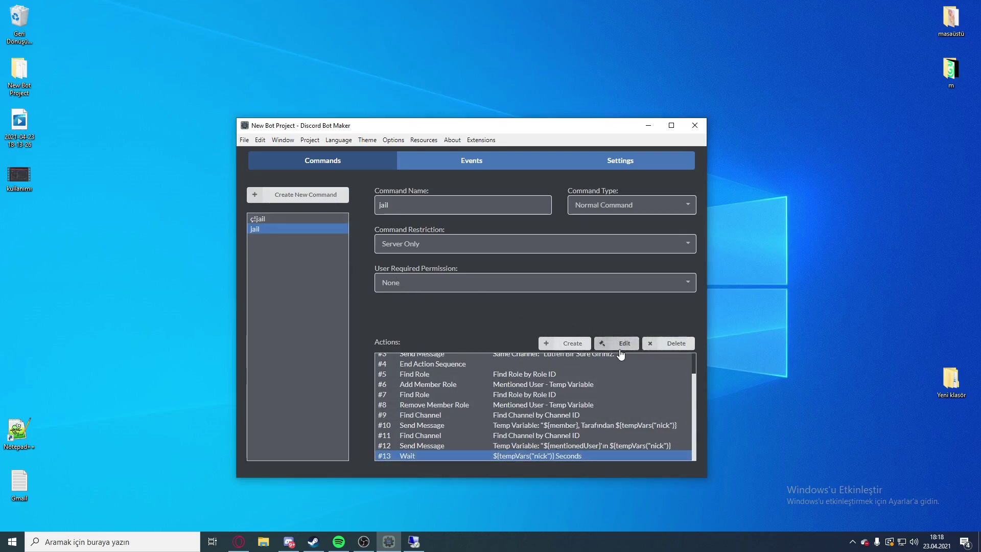
left_click(621, 346)
left_click(387, 237)
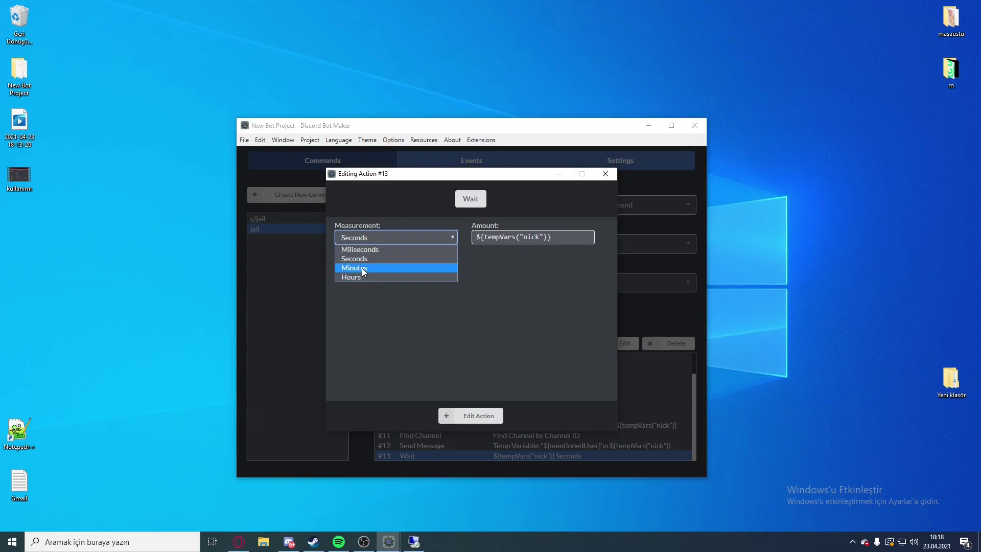
left_click(484, 414)
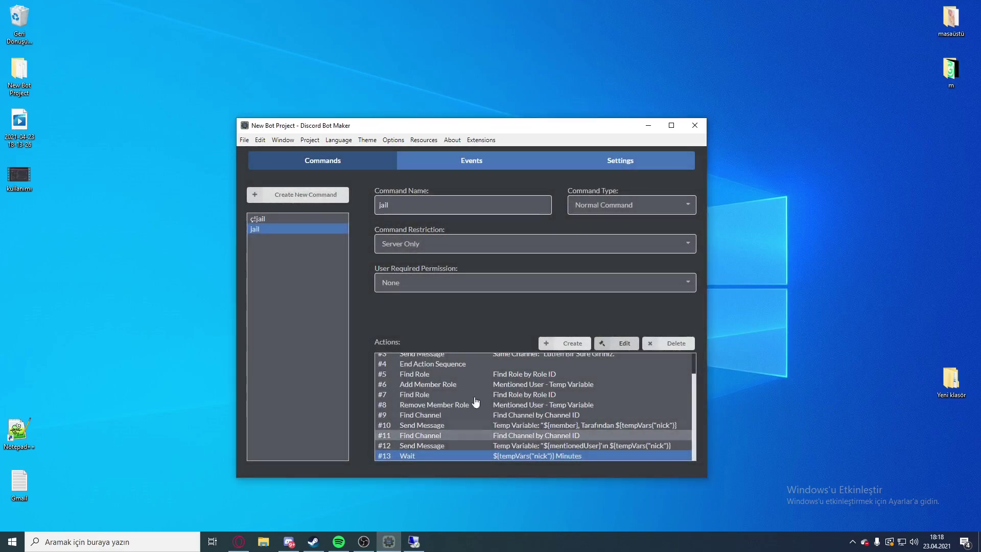
Open the fourteenth action, Find Role, of the reference ç!jail command to check its settings, and close it without changes.
scroll(538, 422, "down", 2)
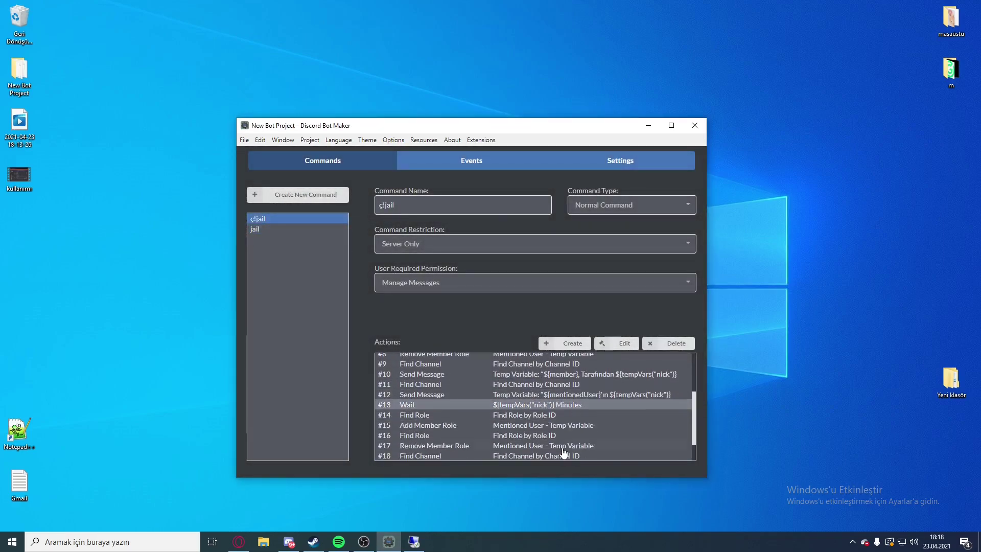
left_click(539, 415)
left_click(602, 343)
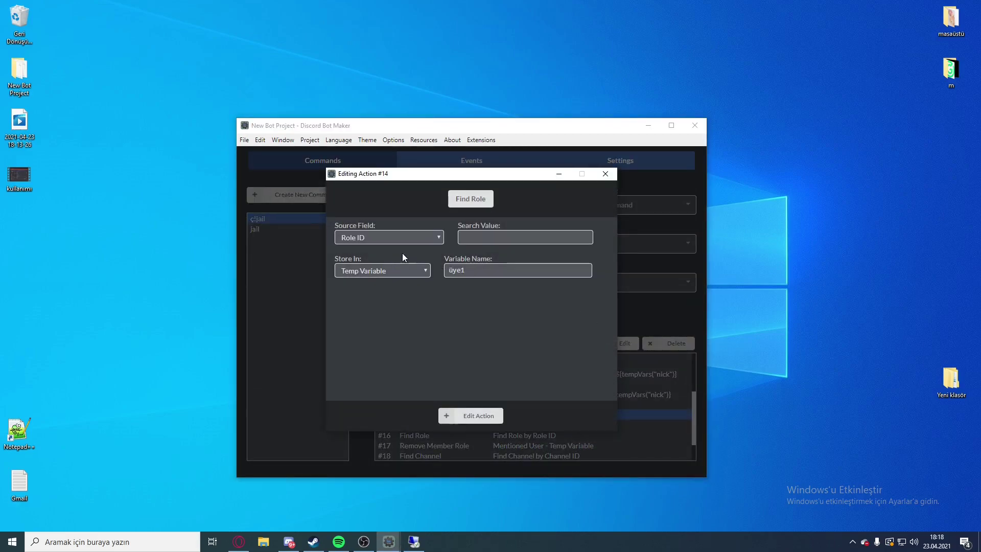
left_click(606, 174)
Create a Find Role action as the jail command's fourteenth action, with dots as the role ID search value, stored in temp variable "üye1".
left_click(287, 229)
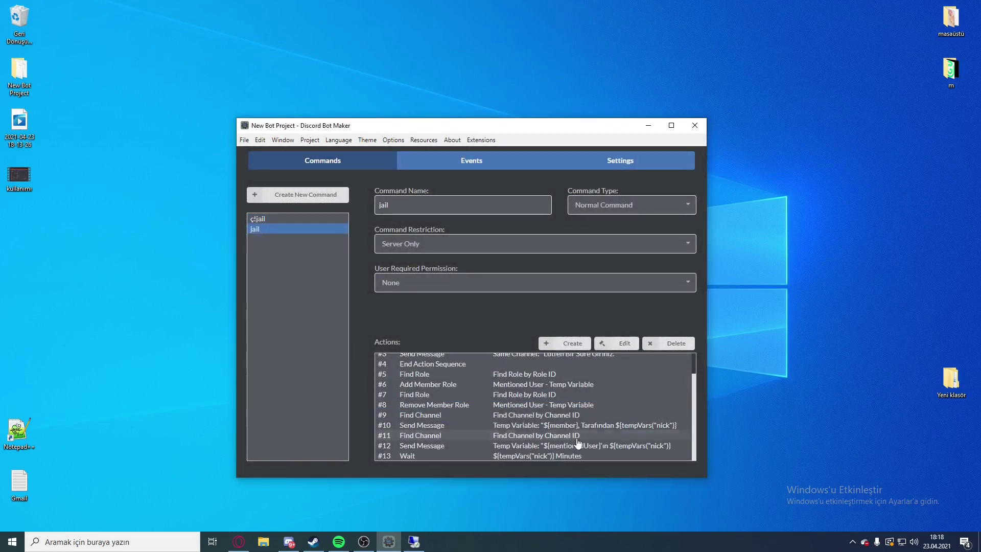
left_click(566, 343)
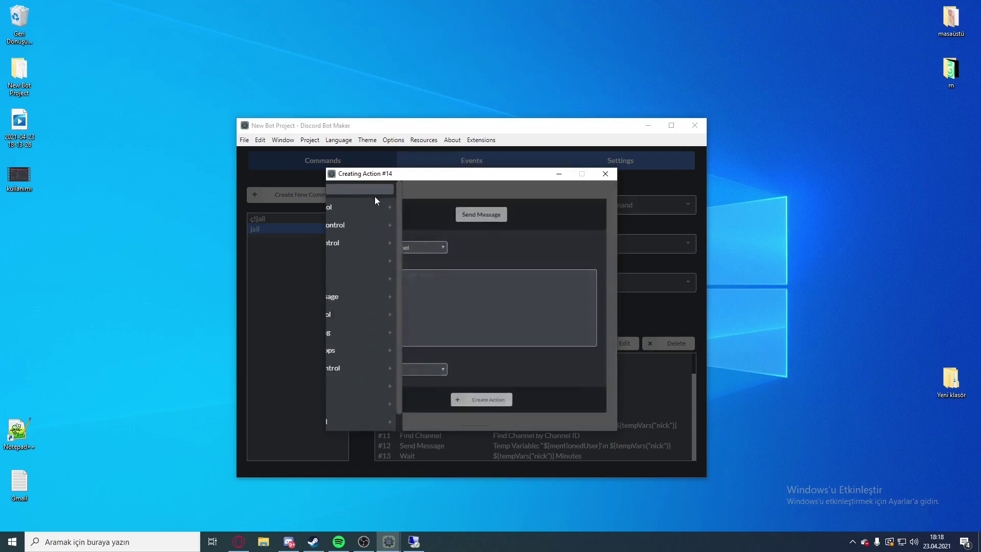
type("find rll")
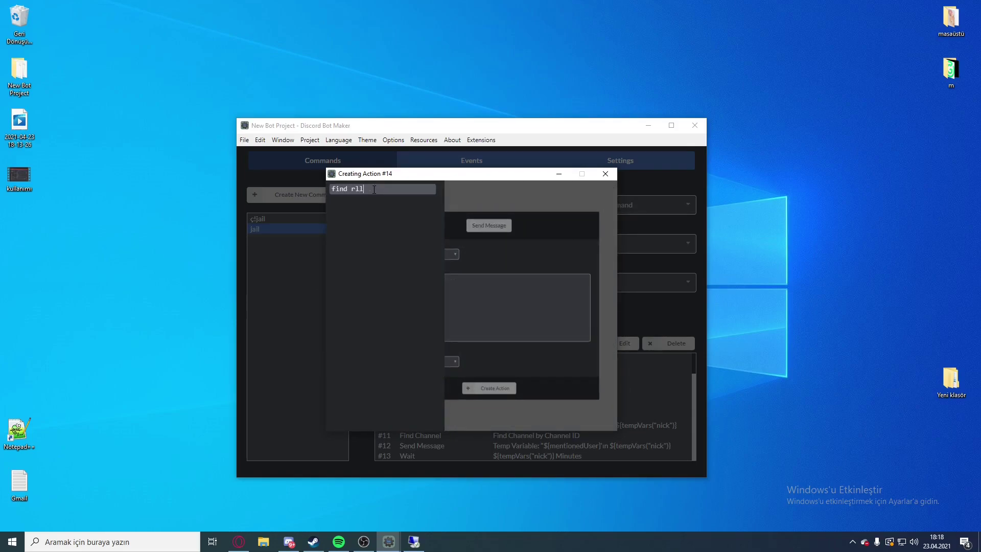
key("BackSpace")
key("BackSpace")
type("ole")
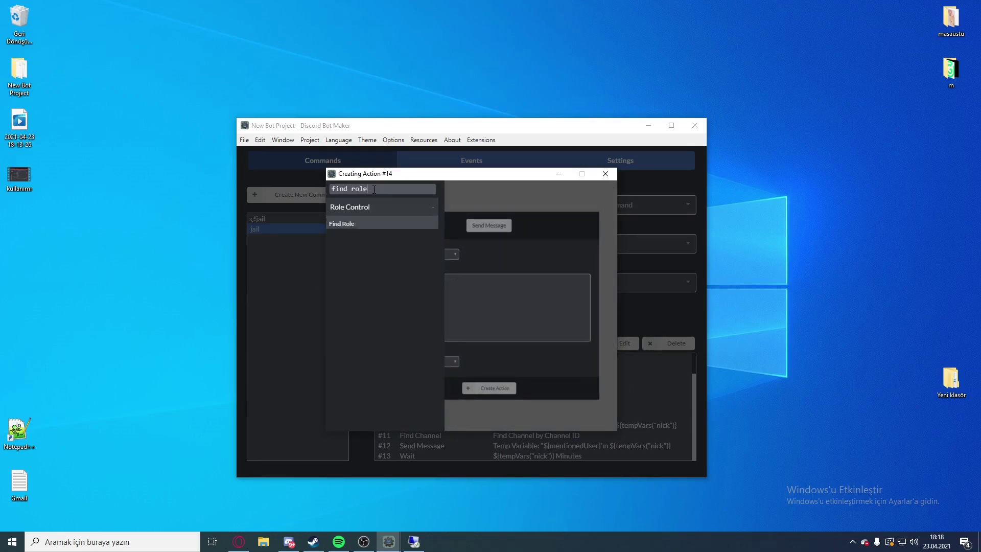
left_click(353, 224)
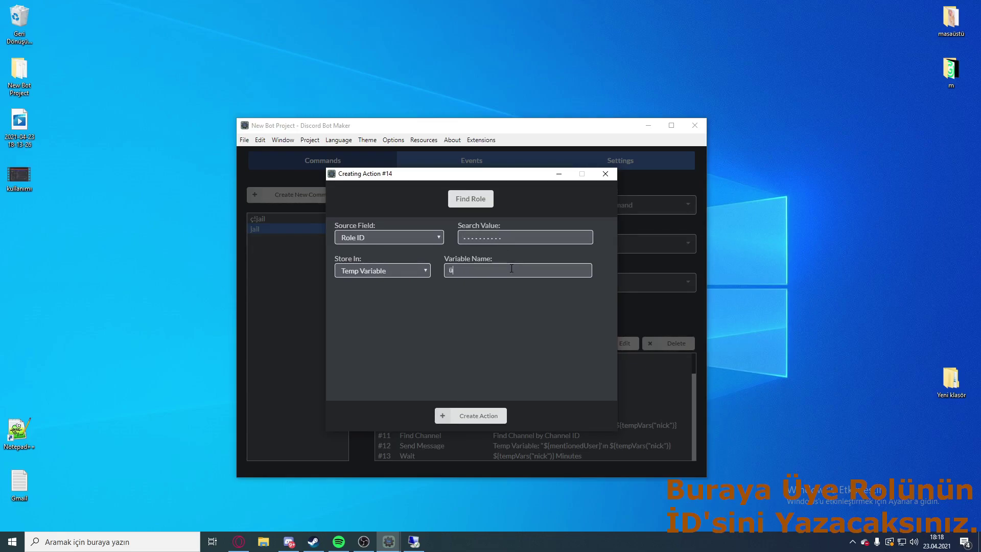
left_click(466, 416)
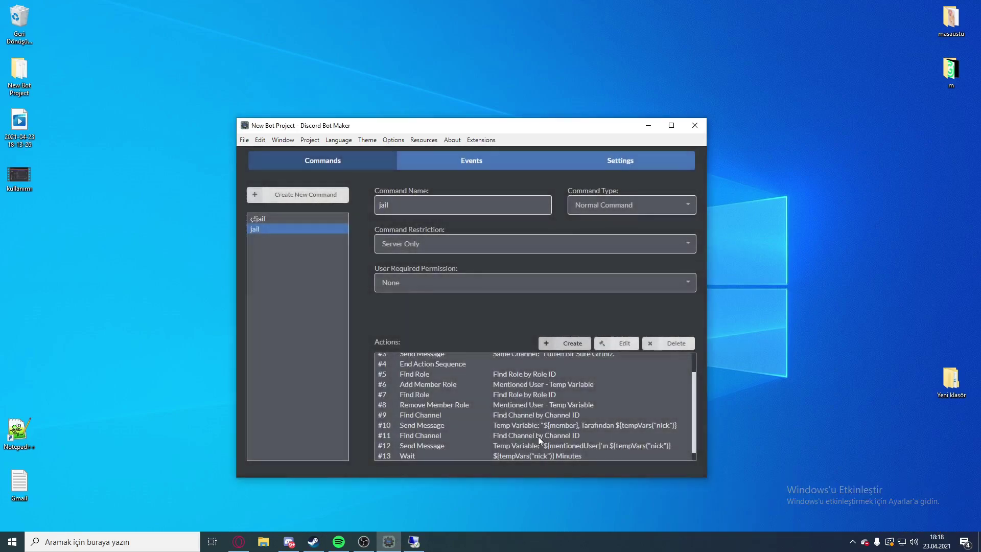
Open the fifteenth action, Add Member Role, of the reference ç!jail command to check its settings, and close it without changes.
left_click(271, 220)
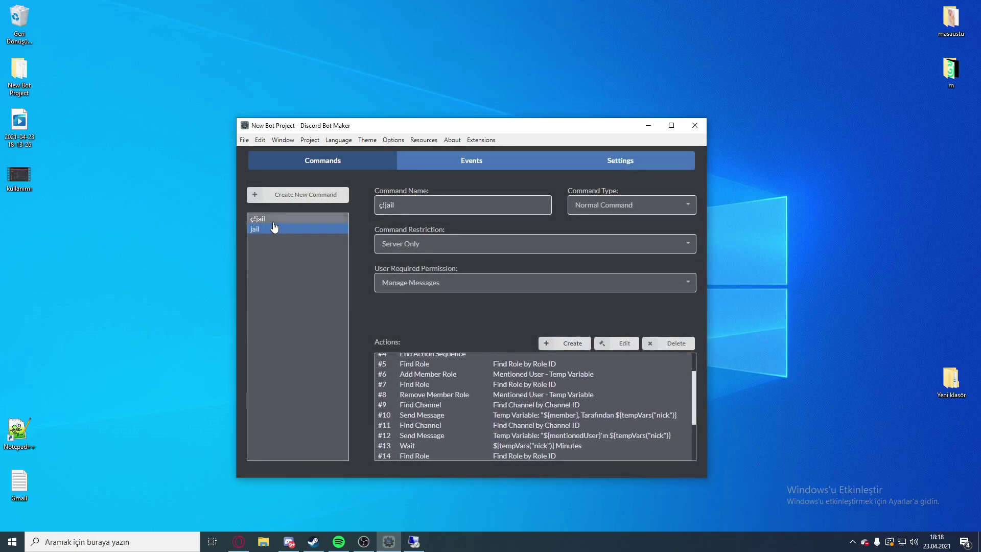
scroll(536, 404, "down", 3)
left_click(583, 415)
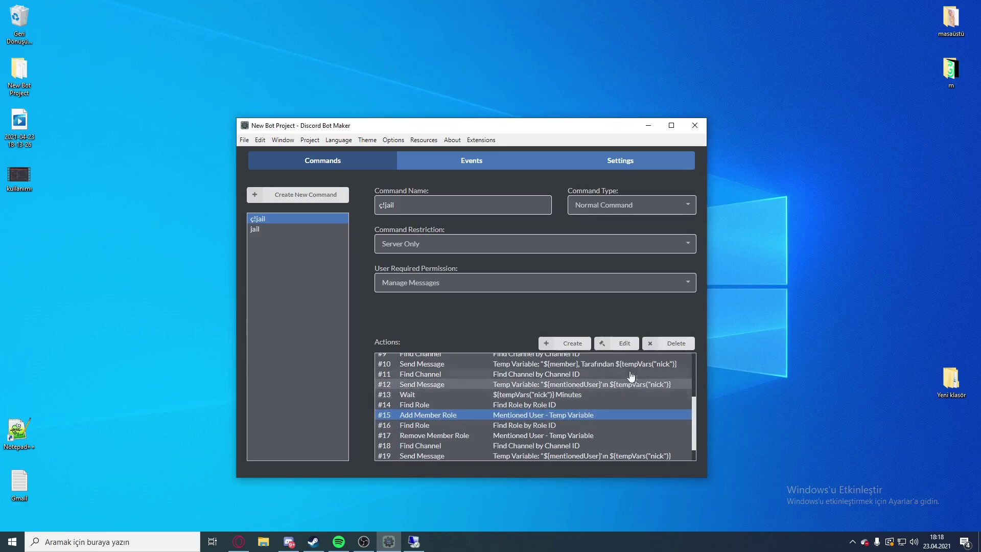
left_click(624, 343)
left_click(613, 173)
Start the jail command's fifteenth action and choose Add Member Role as its type.
left_click(288, 230)
left_click(567, 343)
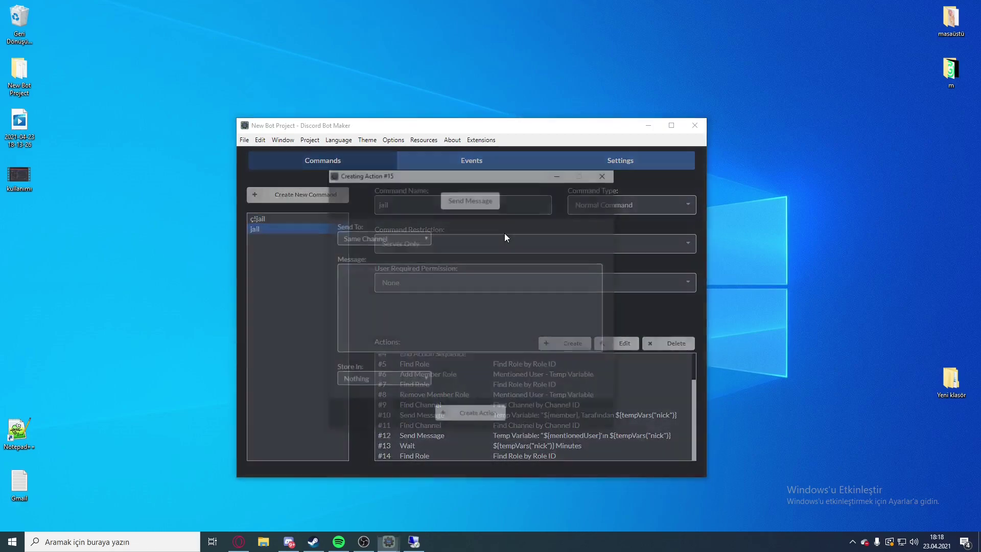
left_click(373, 188)
type("add em")
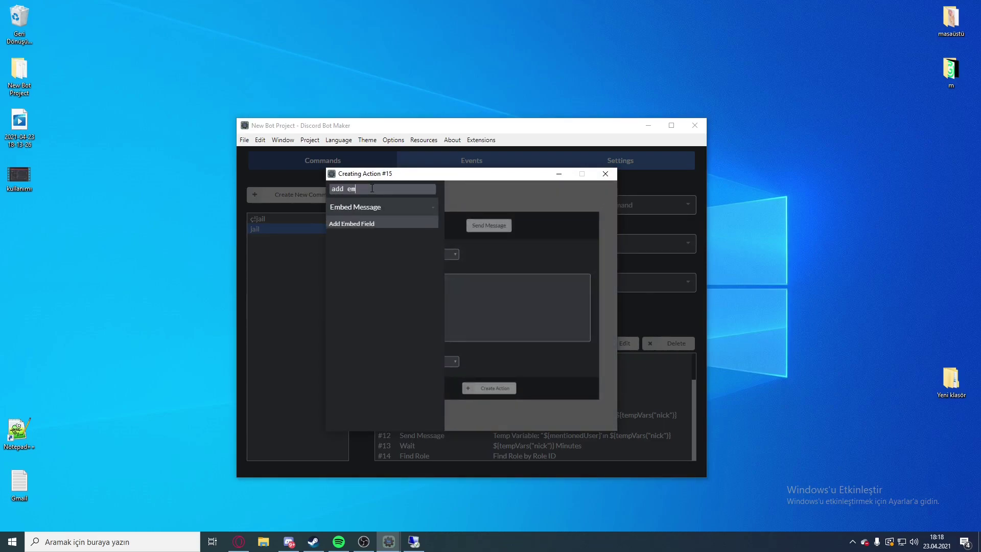
type("m")
key("BackSpace")
key("BackSpace")
key("BackSpace")
key("BackSpace")
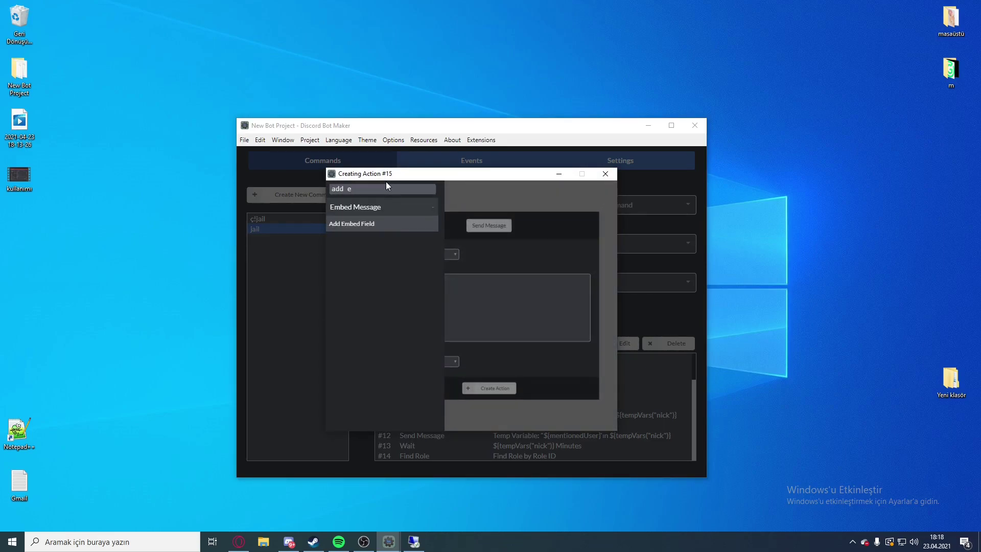
type("mem")
left_click(382, 224)
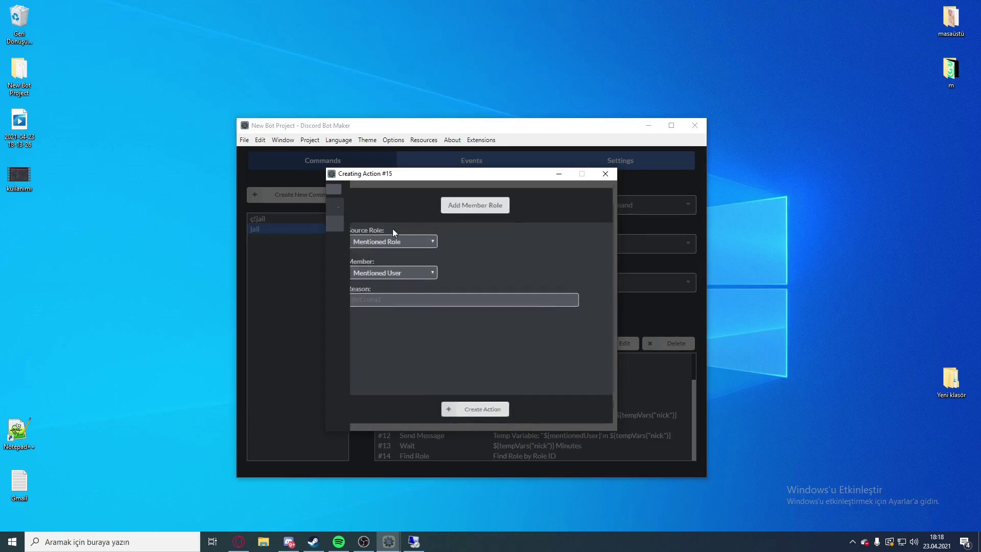
Set the Add Member Role action's source role to temp variable "üye1" for the mentioned user, and create the action.
left_click(384, 237)
left_click(369, 279)
left_click(511, 237)
left_click(462, 350)
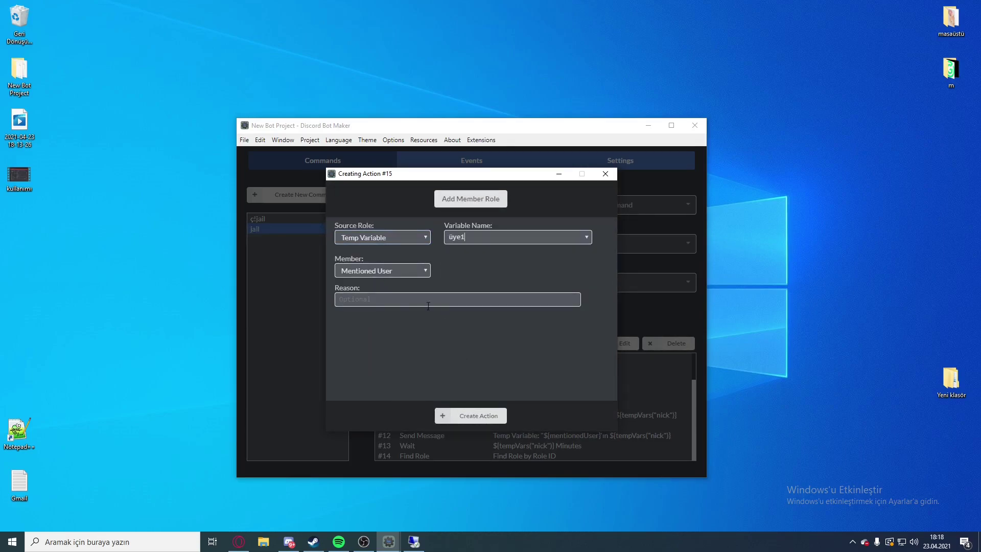
left_click(462, 417)
Open the sixteenth action, Find Role, of the reference ç!jail command to check its settings, and close it without changes.
left_click(302, 219)
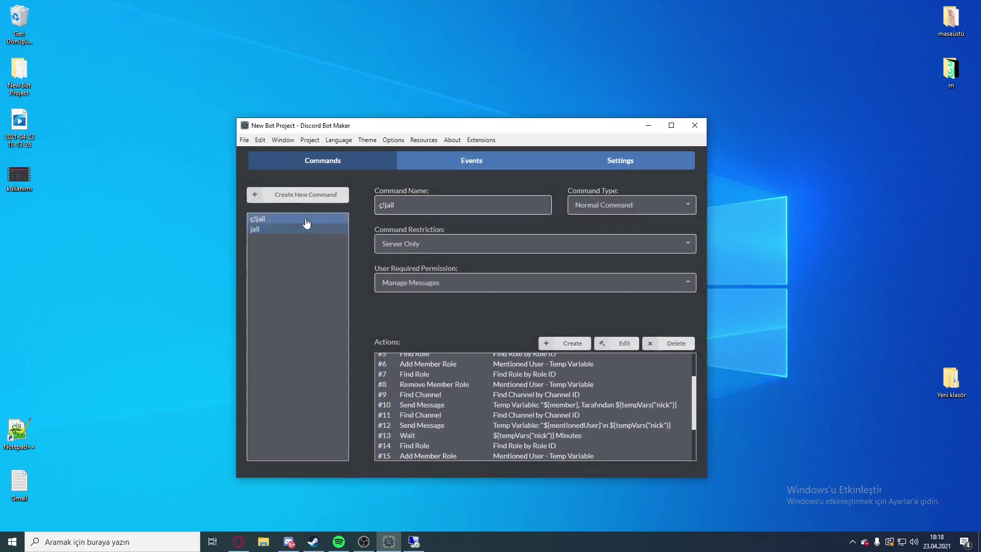
scroll(446, 418, "down", 2)
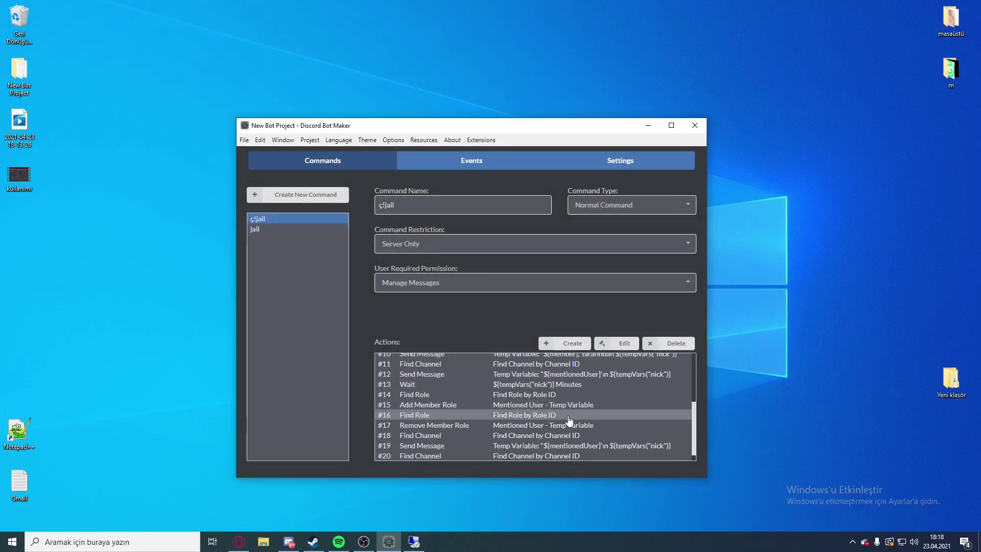
left_click(508, 415)
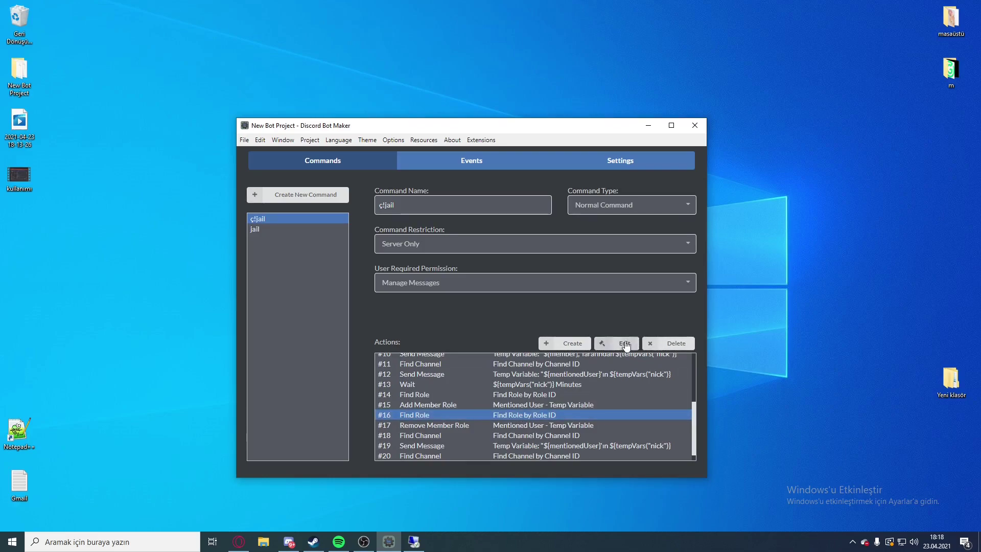
left_click(625, 343)
left_click(606, 174)
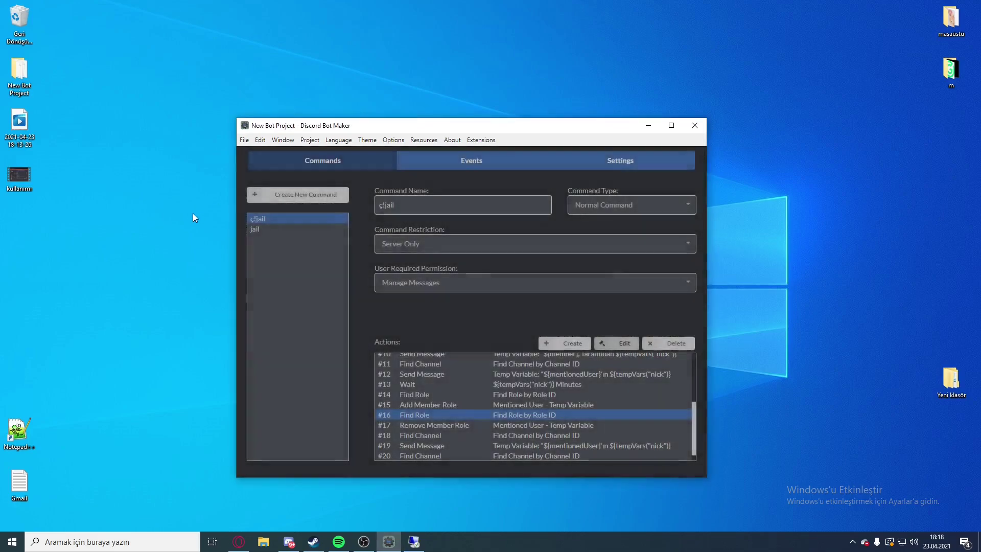
Start the jail command's sixteenth action and choose Find Role as its type.
left_click(267, 230)
left_click(570, 358)
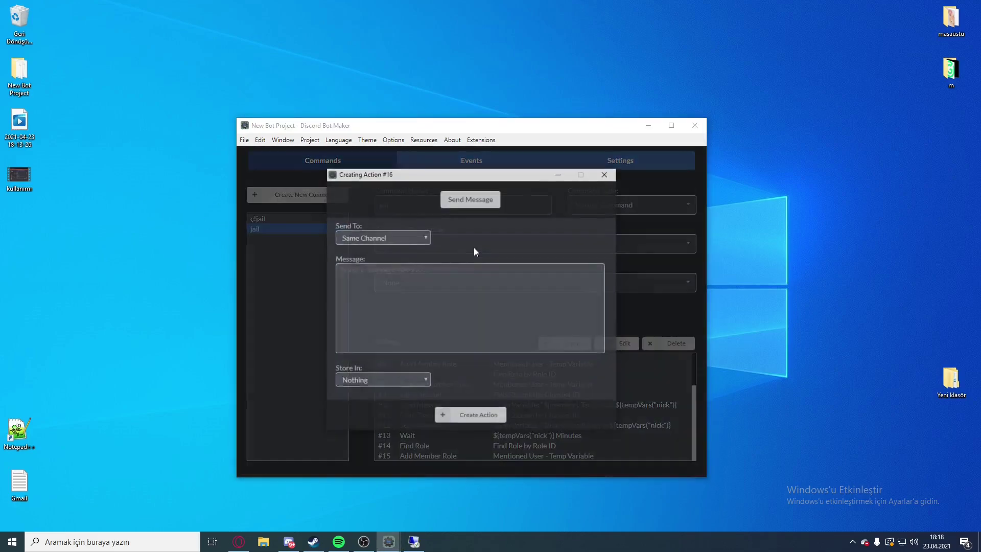
left_click(469, 200)
type("find role")
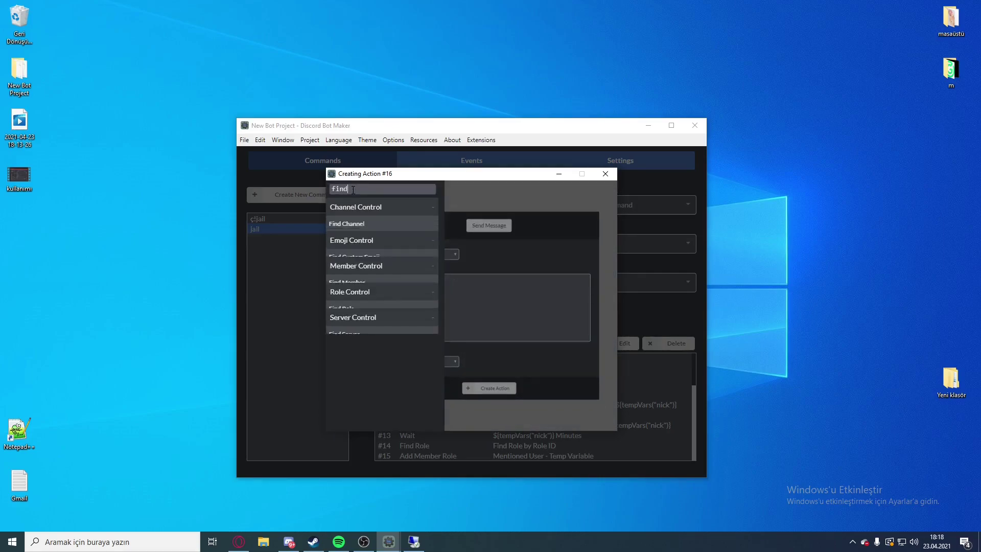
left_click(381, 232)
left_click(388, 235)
Set Find Role to search by Role ID with a dotted placeholder, store it in temp variable "jail1", and create the action.
left_click(506, 234)
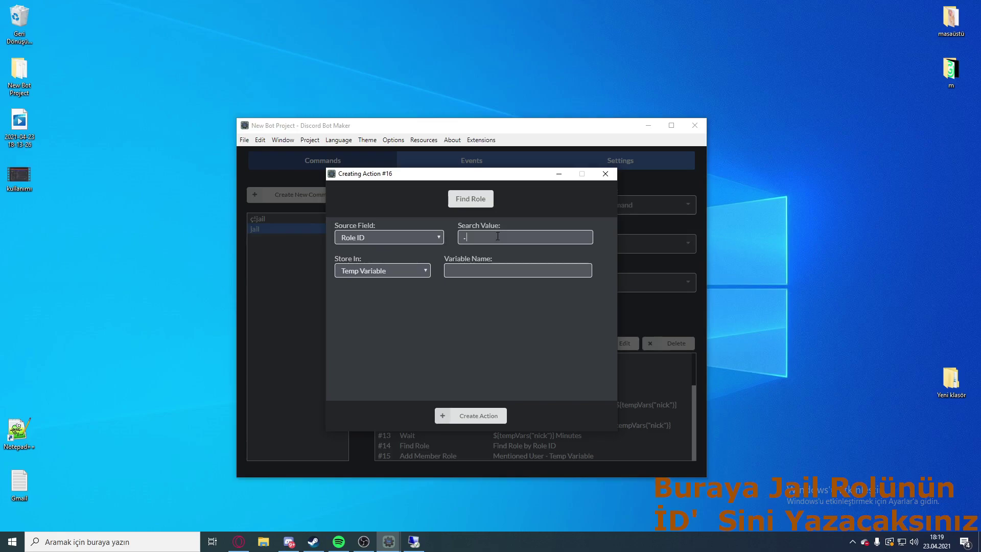
type("............")
left_click(499, 271)
type("jail1")
left_click(480, 416)
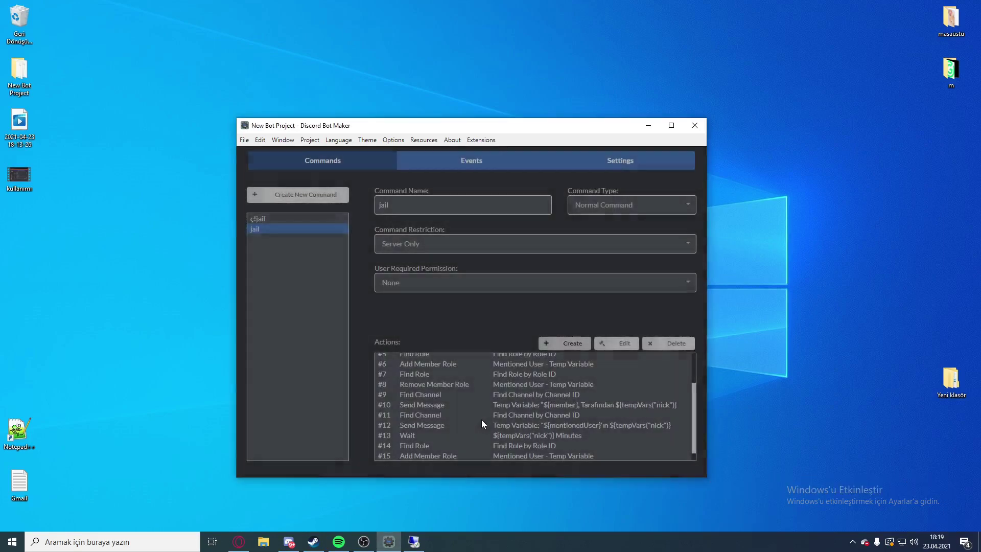
Check the type of the seventeenth action in the reference ç!jail command's action list.
left_click(286, 220)
scroll(514, 409, "down", 2)
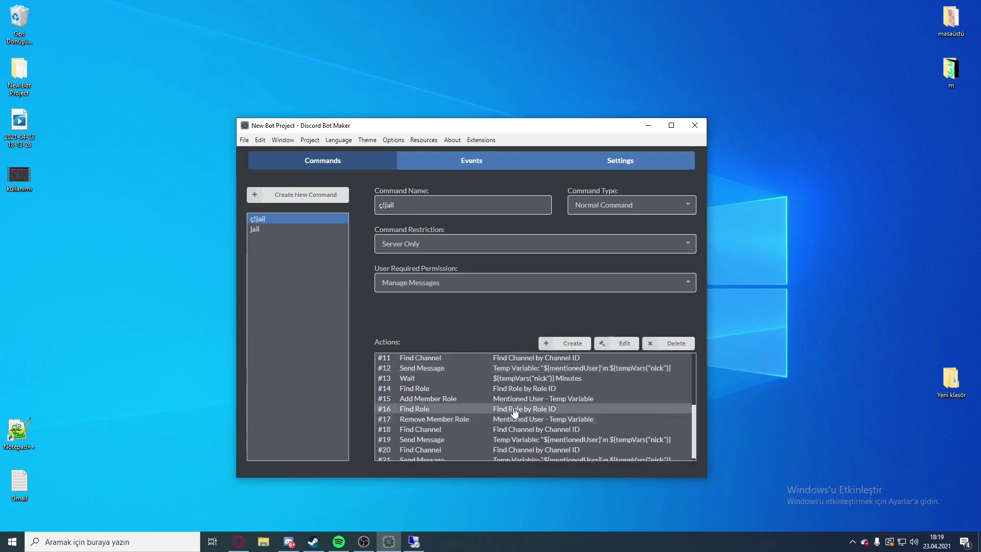
scroll(428, 429, "up", 2)
scroll(439, 429, "down", 2)
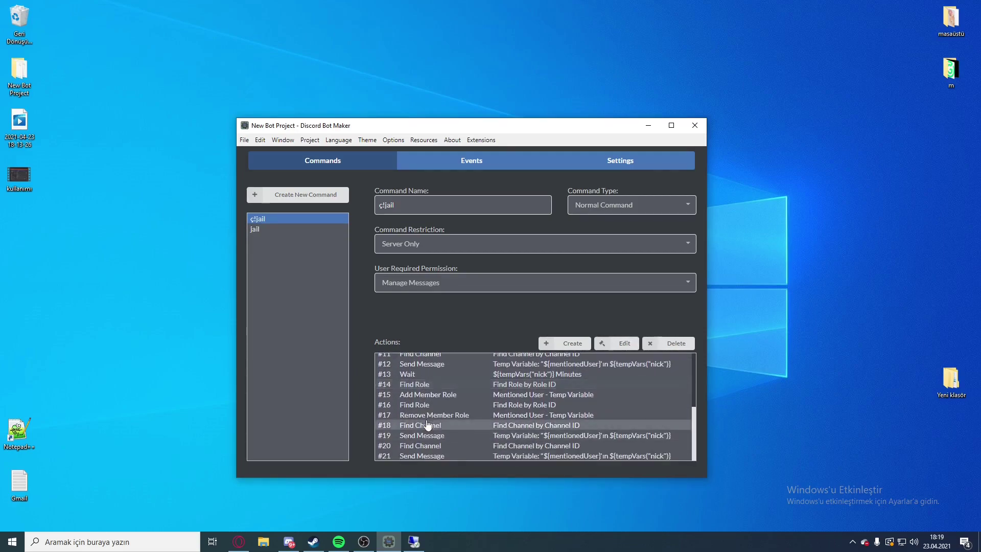
Start the jail command's seventeenth action and choose Remove Member Role as its type.
left_click(274, 230)
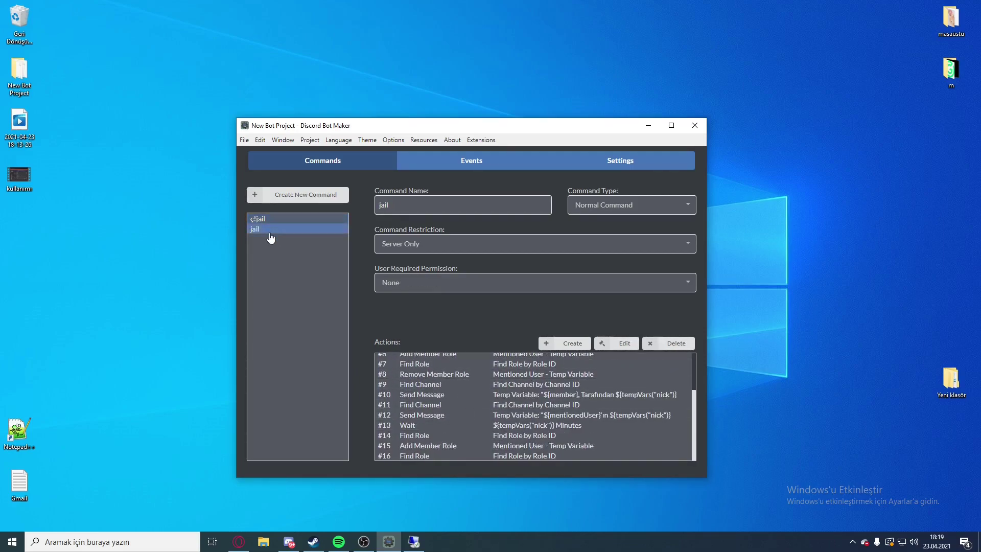
left_click(565, 343)
left_click(363, 190)
type("remove mem")
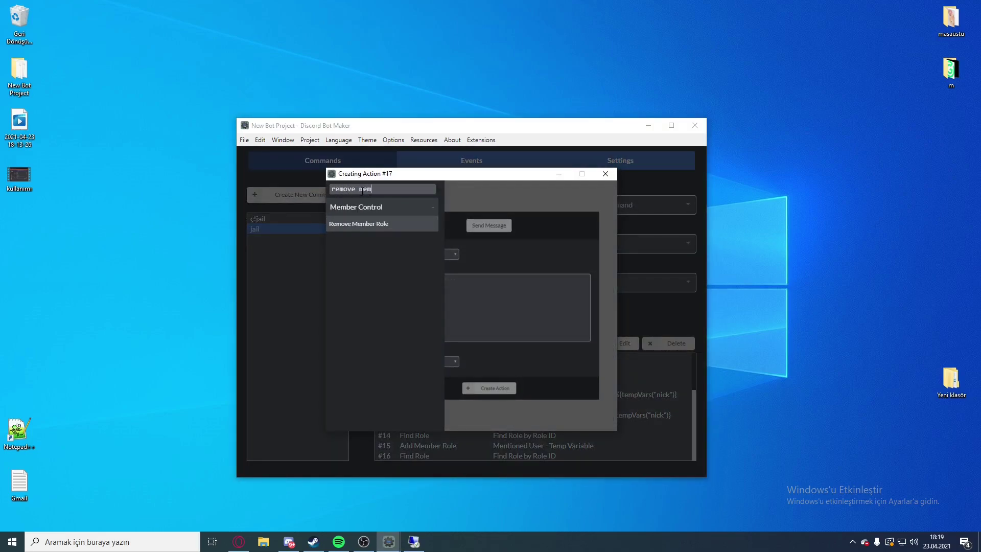
left_click(373, 224)
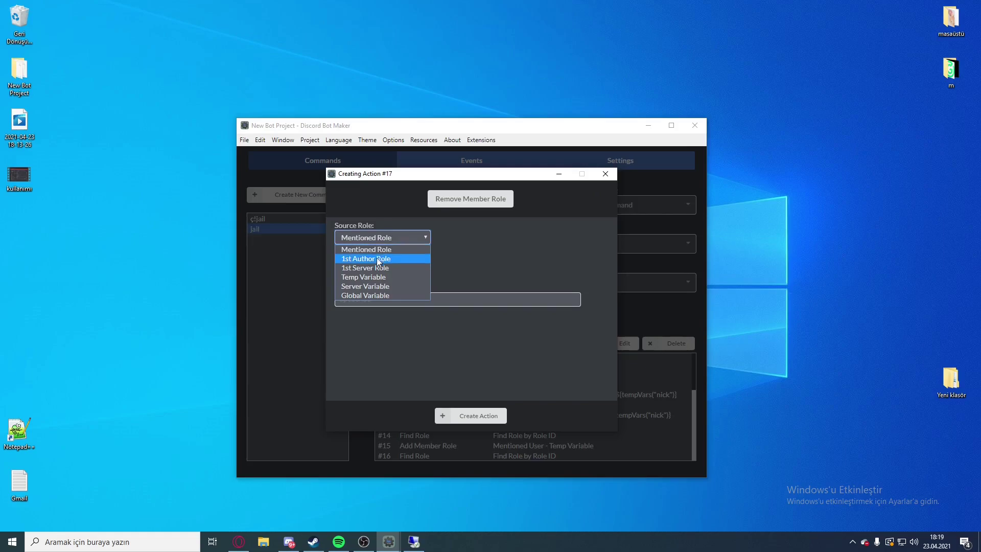
Set the Remove Member Role action's source role to temp variable "jail1" for the mentioned user, and create the action.
left_click(378, 276)
left_click(491, 237)
left_click(464, 369)
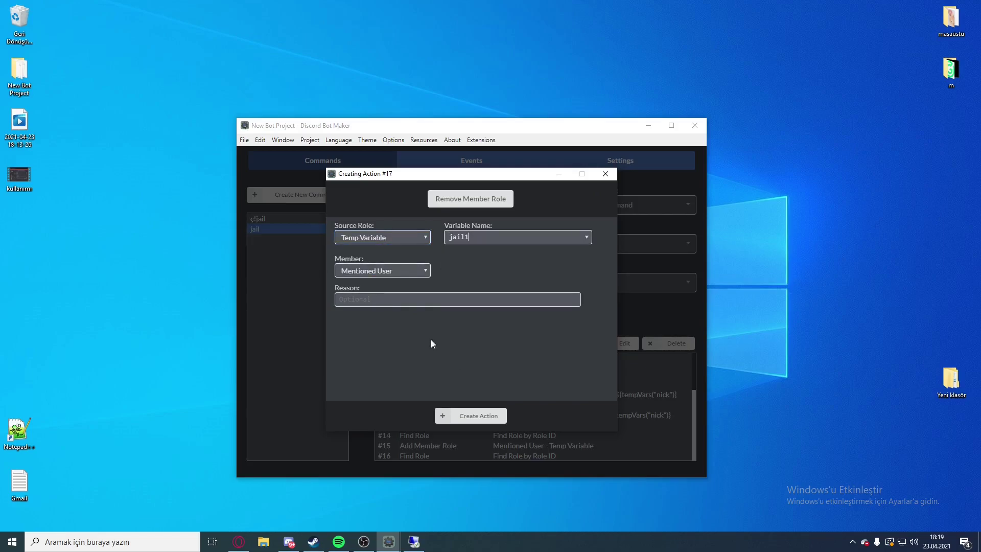
left_click(368, 272)
left_click(369, 284)
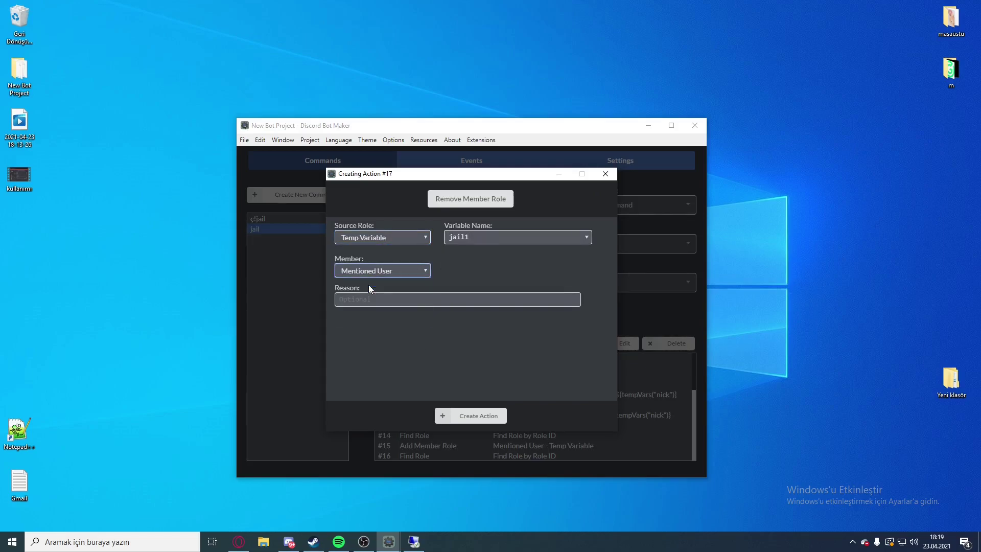
left_click(469, 415)
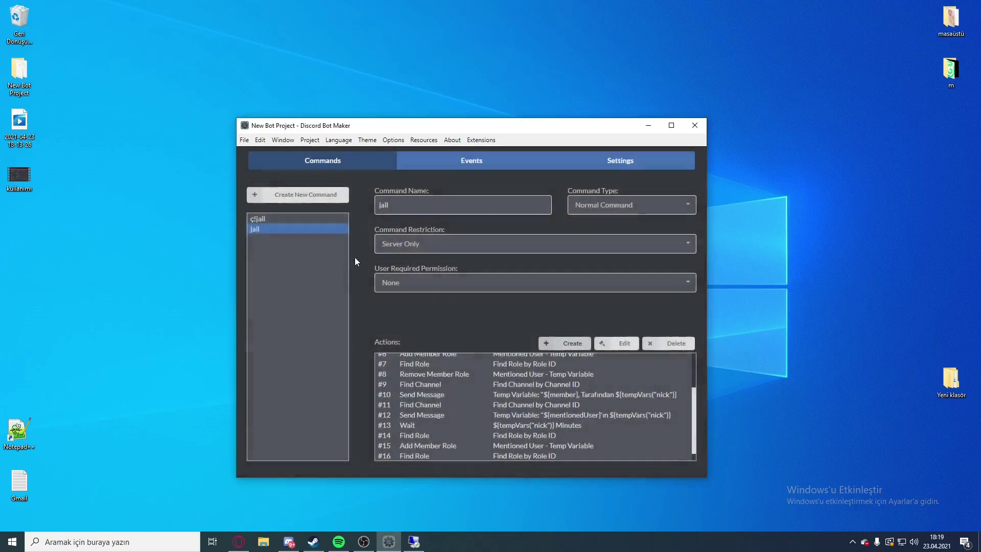
Open the eighteenth action, Find Channel, of the reference ç!jail command to check its settings, and close it without changes.
left_click(287, 220)
scroll(434, 406, "down", 2)
left_click(429, 426)
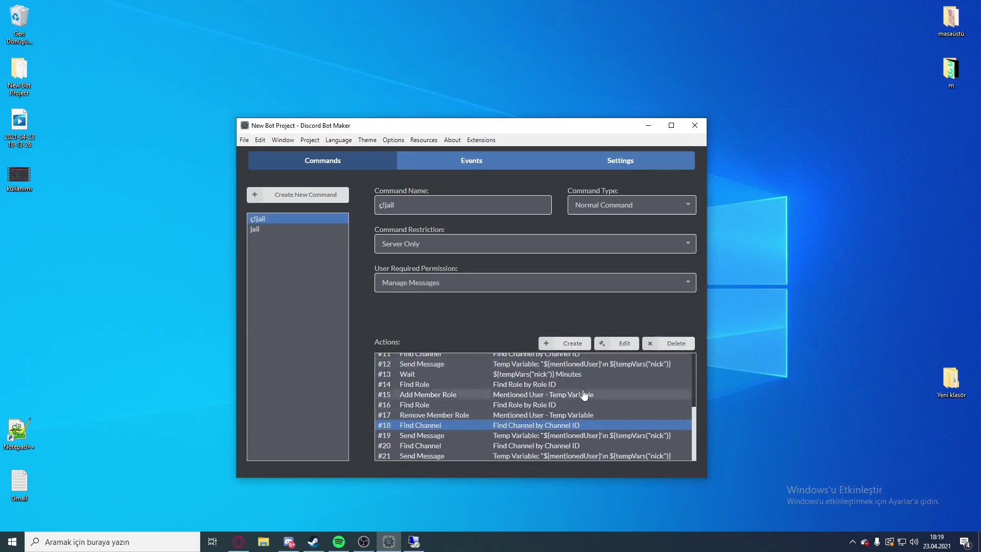
left_click(618, 343)
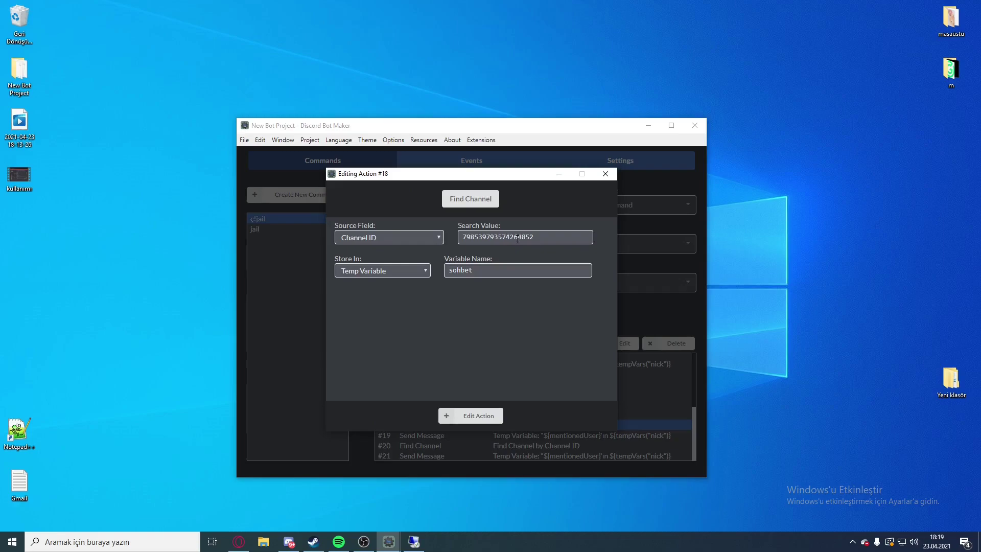
double_click(541, 236)
left_click(546, 239)
left_click(604, 174)
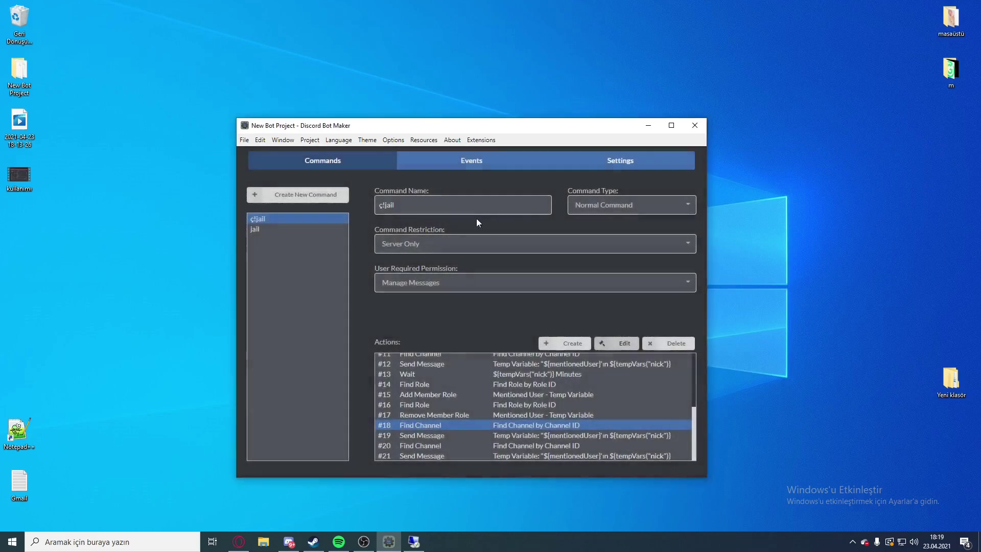
Create the jail command's eighteenth action as Find Channel by Channel ID, with a dotted placeholder as search value and a temp variable as storage.
left_click(280, 228)
left_click(575, 343)
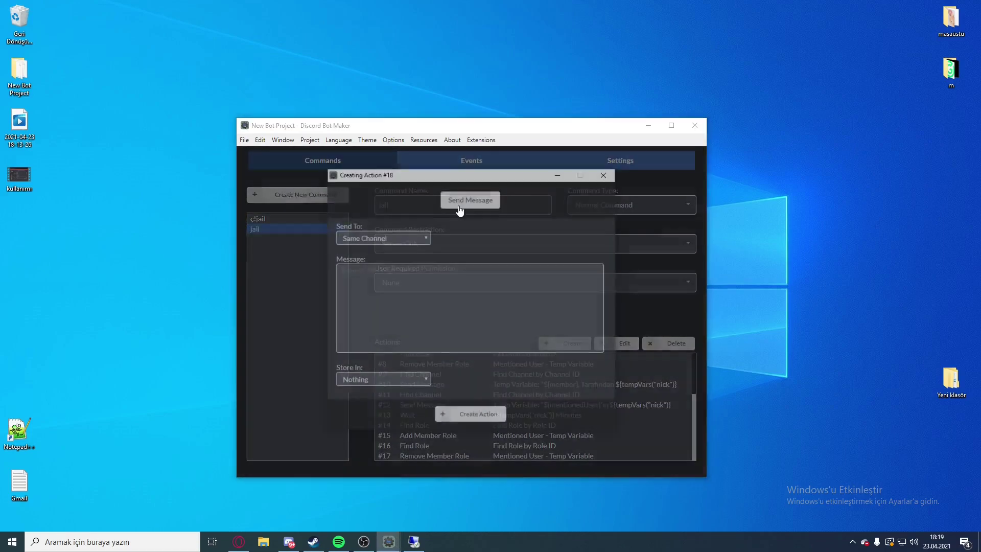
left_click(467, 202)
type("find channel")
left_click(349, 230)
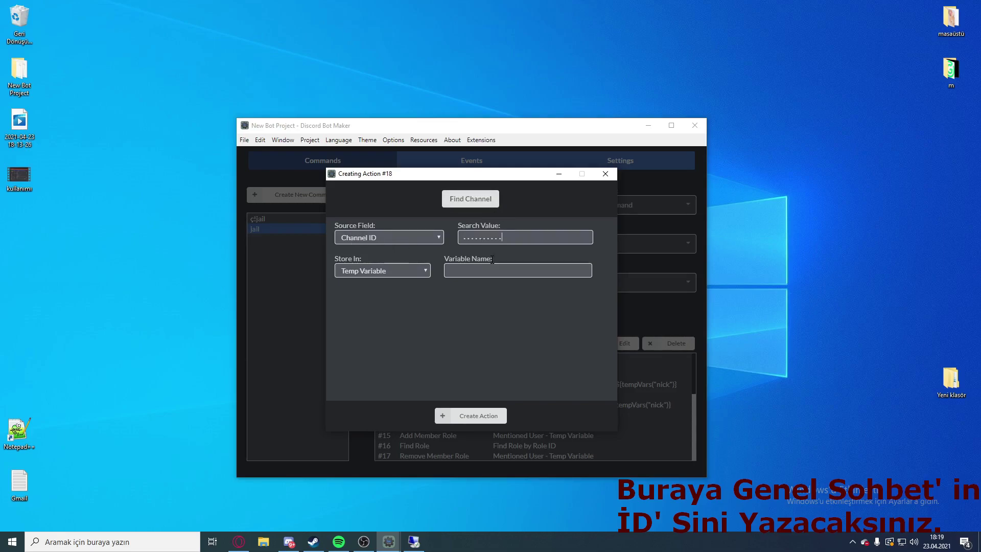
left_click(463, 416)
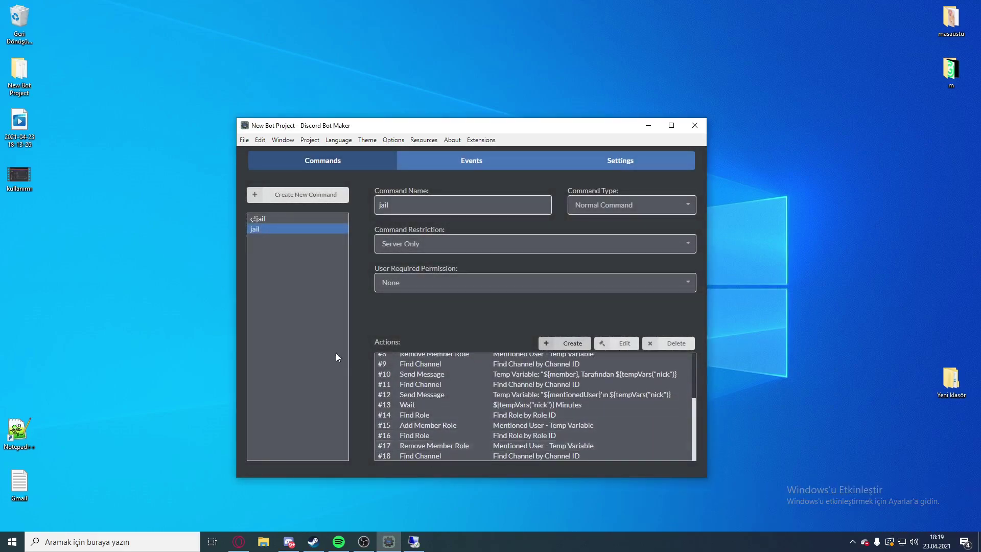
Copy the message text from the nineteenth action, Send Message, of the reference ç!jail command, and close it without changes.
left_click(289, 219)
scroll(499, 443, "down", 1)
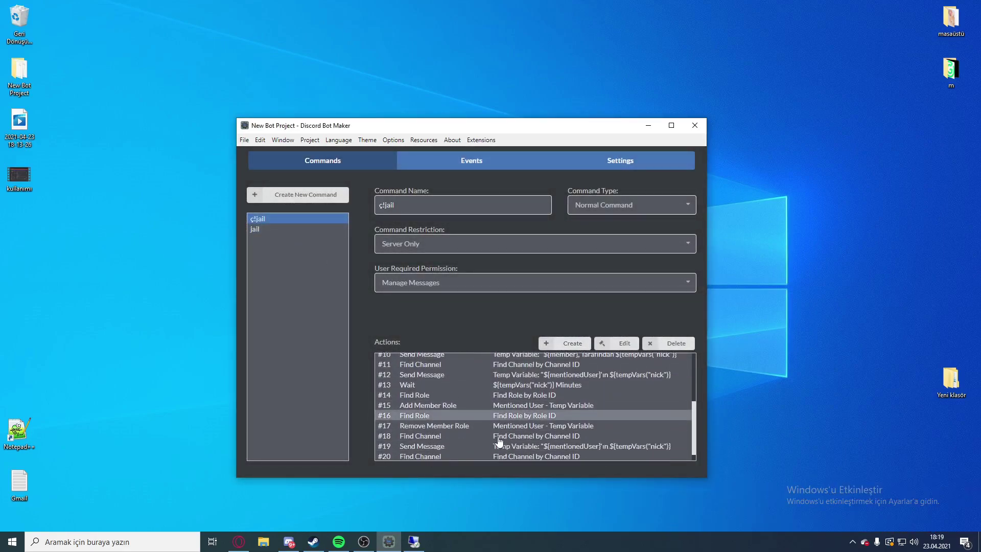
scroll(500, 442, "down", 1)
left_click(499, 437)
left_click(623, 342)
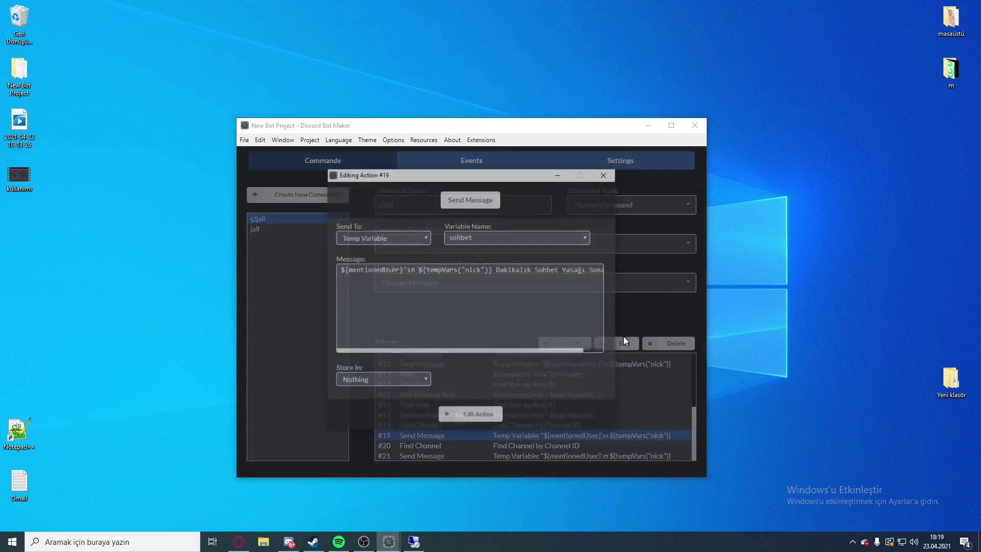
left_click(366, 283)
key("ctrl+a")
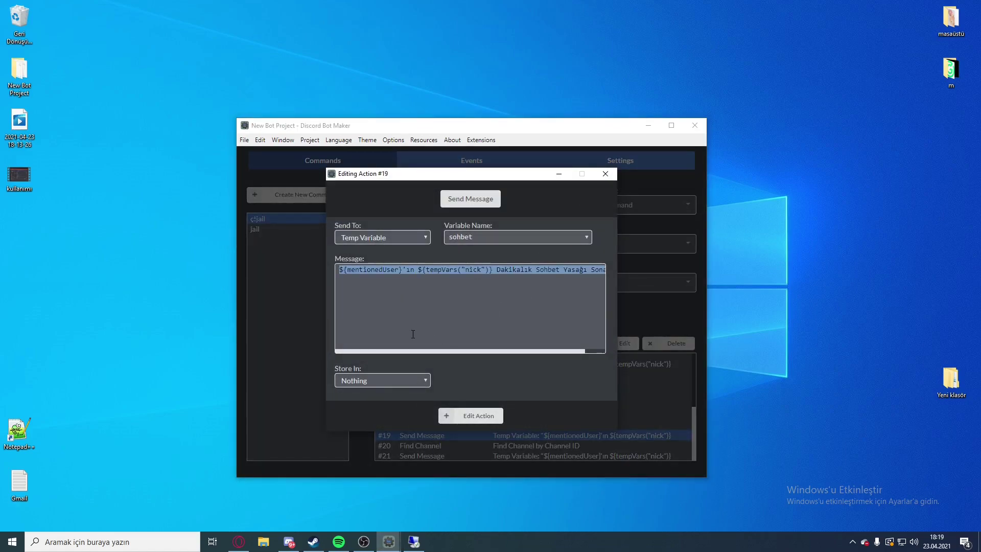
left_click_drag(421, 351, 433, 352)
left_click(606, 174)
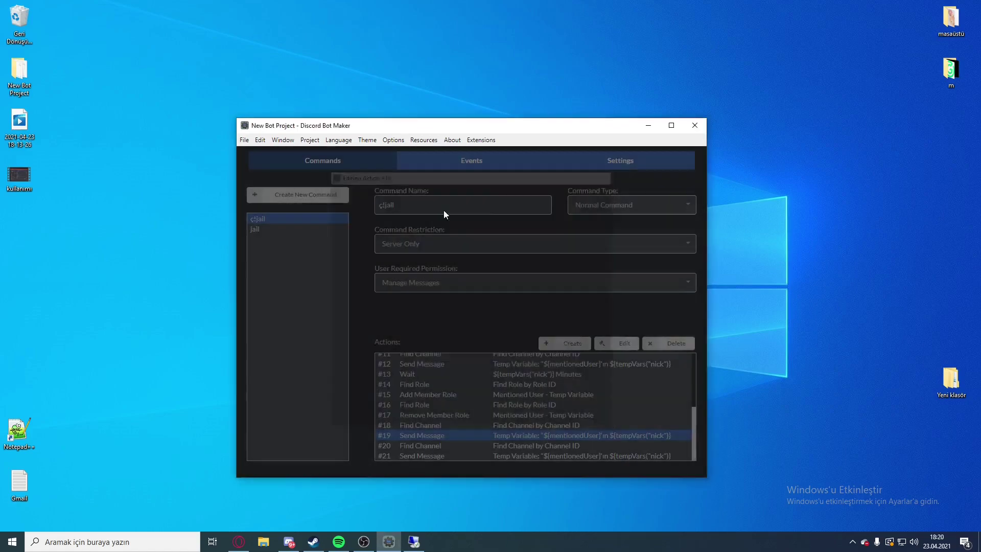
Start the jail command's nineteenth action, Send Message, with the message "${mentionedUser}'ın ${tempVars("nick")} Dakikalık Sohbet Yasağı Sona Erdi".
left_click(312, 230)
left_click(565, 343)
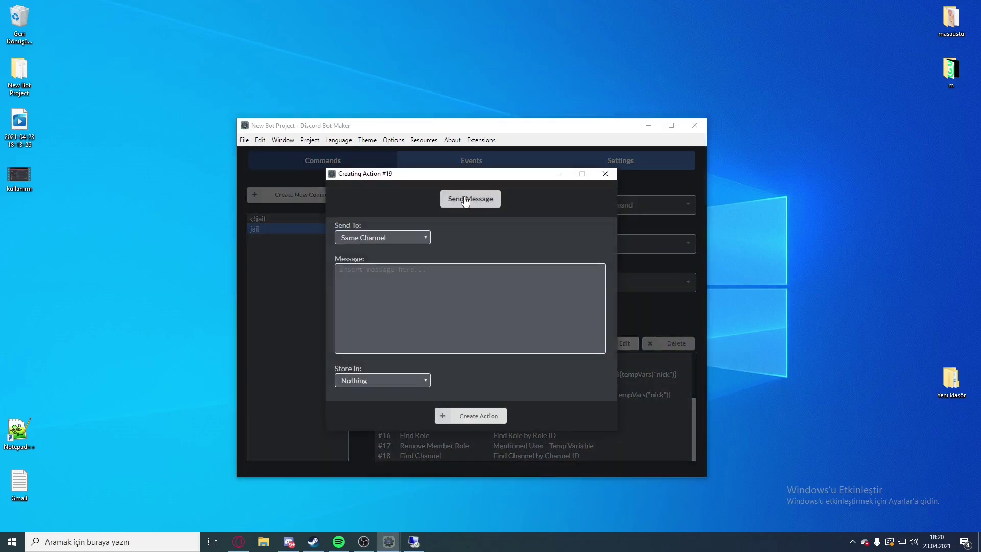
type("${mentionedUser}'ın ${tempVars(\"nick\")} Dakikalık Sohbet Yasağı Sona Erdi")
key("shift+Left")
key("Right")
key("Right")
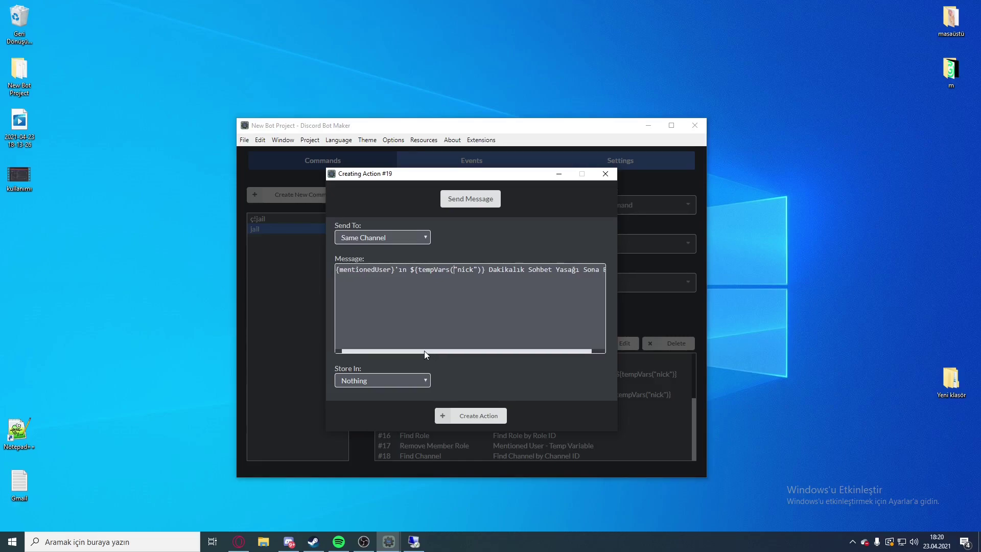
Set the Send Message action to send to temp variable "sohbet", and create the action.
left_click(382, 237)
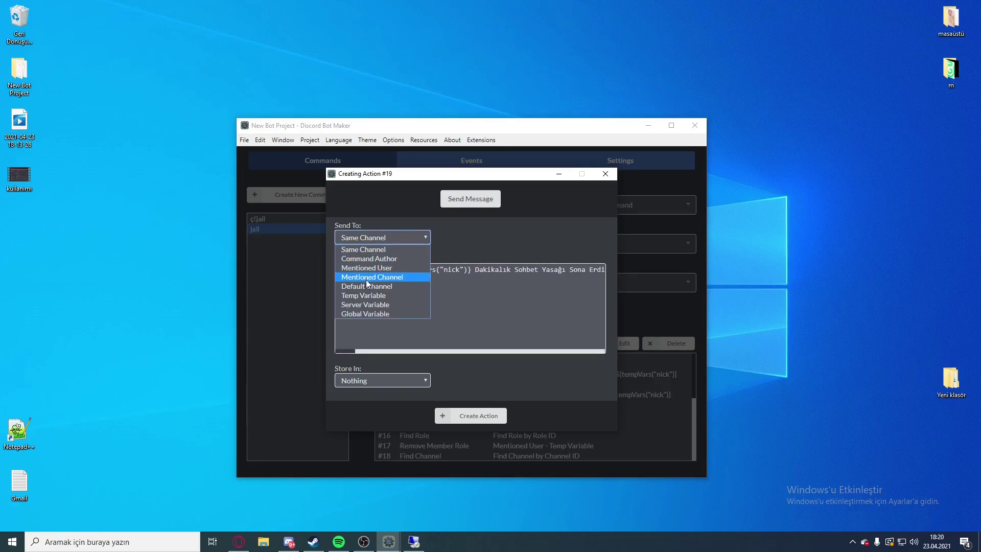
left_click(363, 296)
left_click(500, 237)
left_click(472, 387)
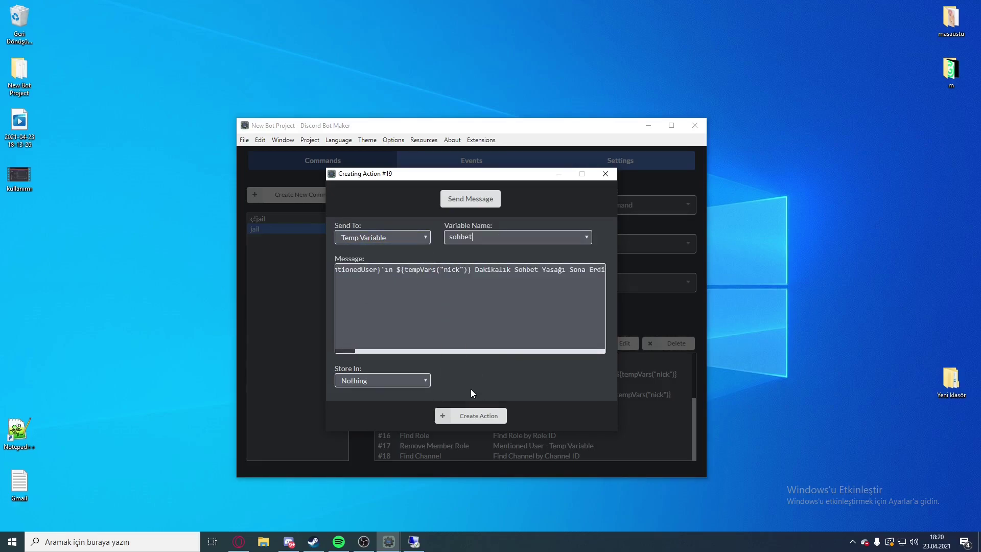
left_click(456, 416)
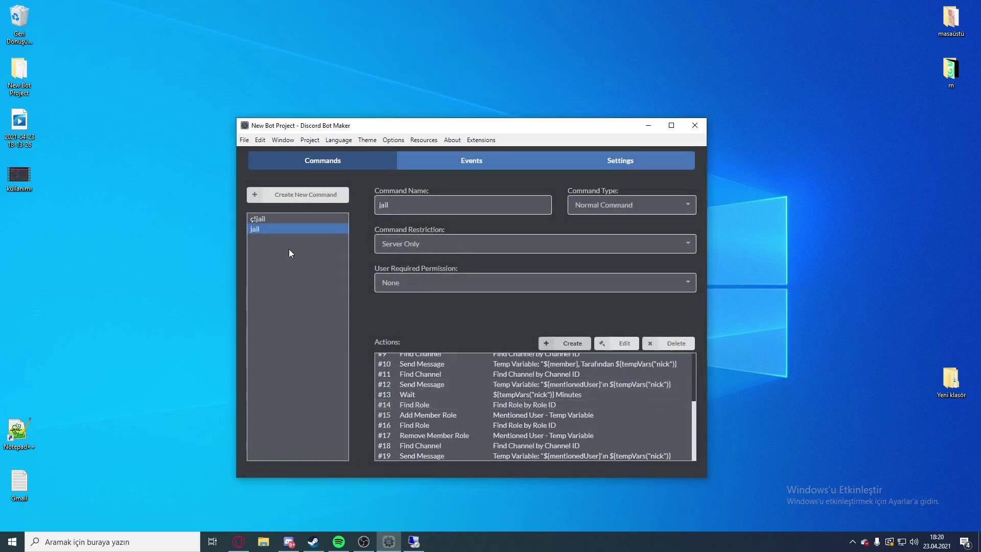
Check the type of the twentieth action in the reference ç!jail command's action list.
left_click(290, 219)
scroll(446, 379, "down", 1)
left_click(424, 446)
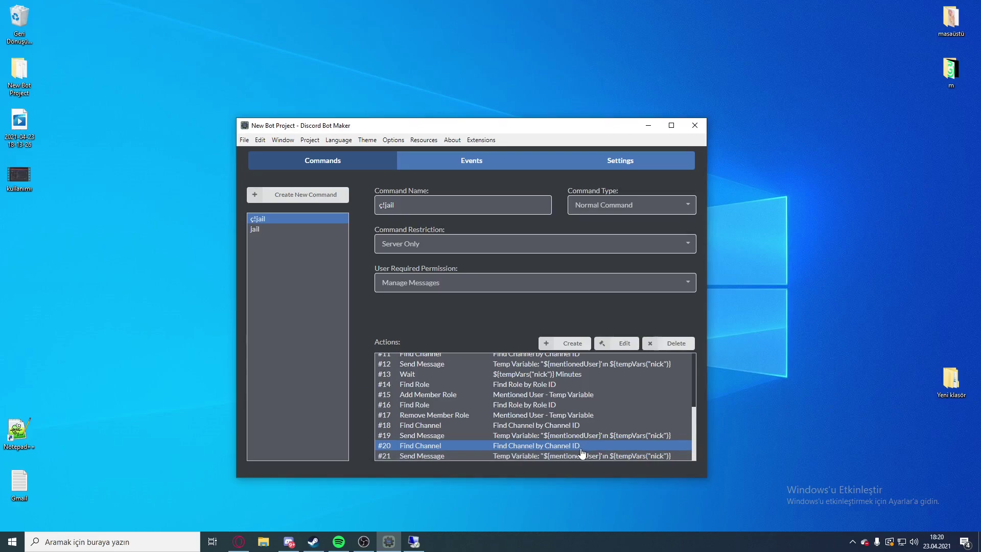
Start the jail command's twentieth action and choose Find Channel as its type.
left_click(267, 229)
left_click(573, 344)
left_click(376, 189)
type("fi")
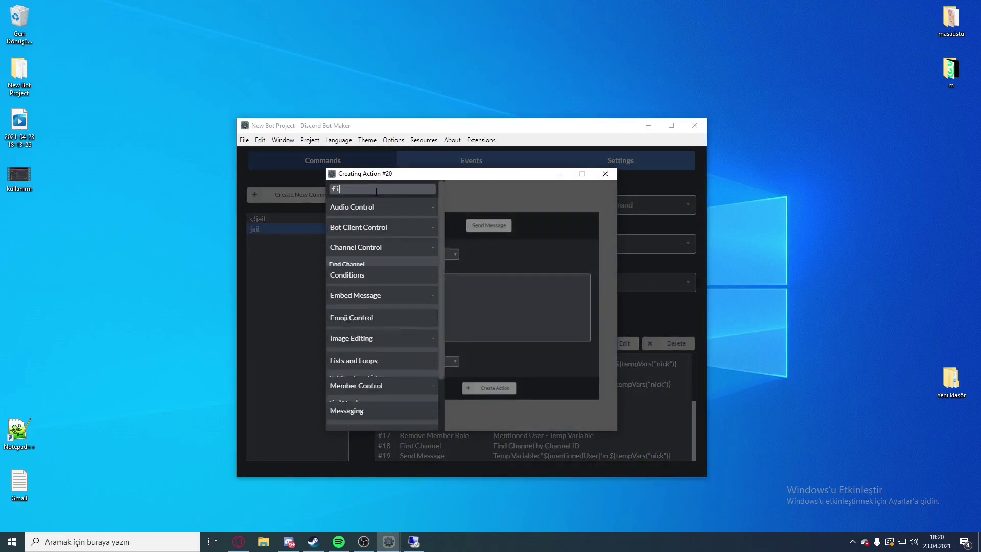
type("nd channe")
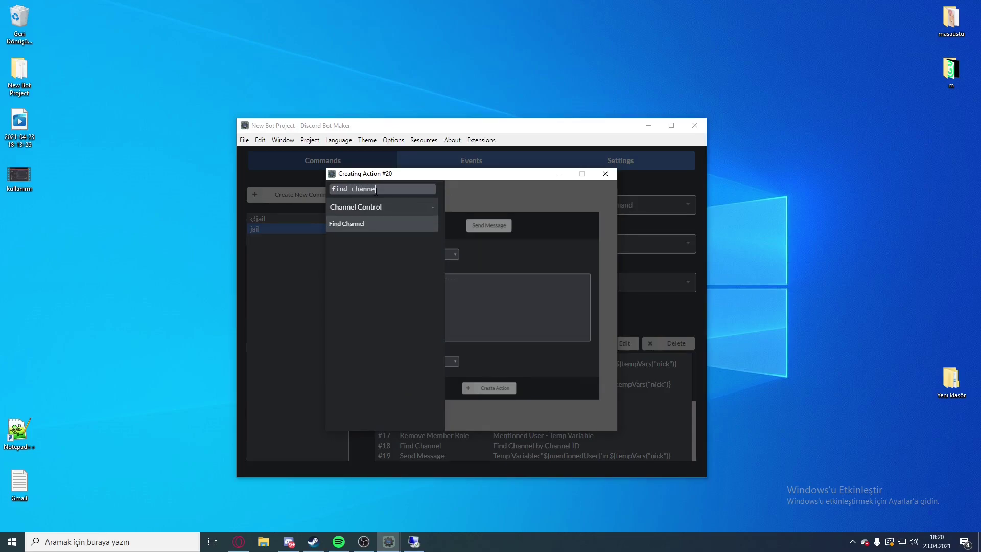
left_click(368, 223)
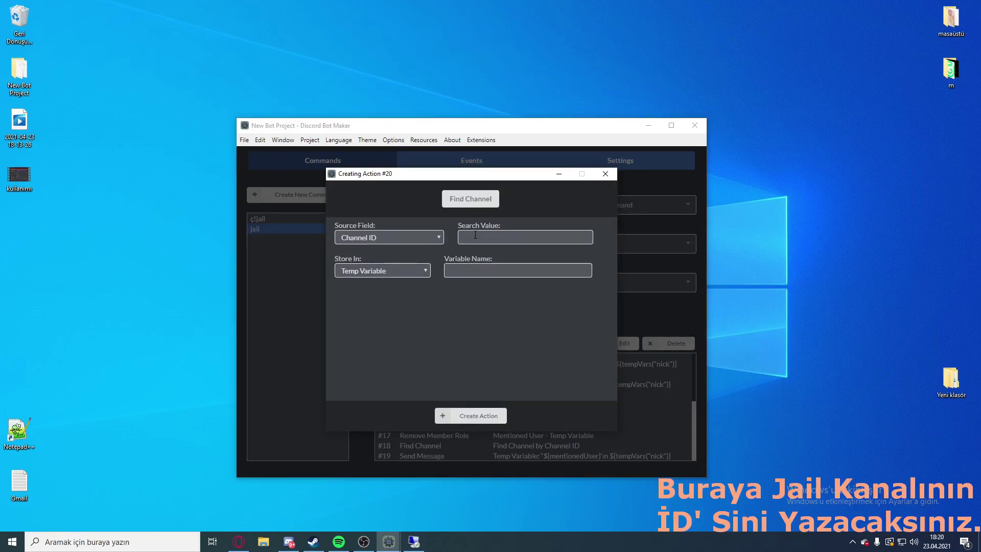
Enter a dotted placeholder for the jail channel's ID, name the temp variable that stores it, and create the Find Channel action.
type(".................")
left_click(497, 274)
left_click(461, 416)
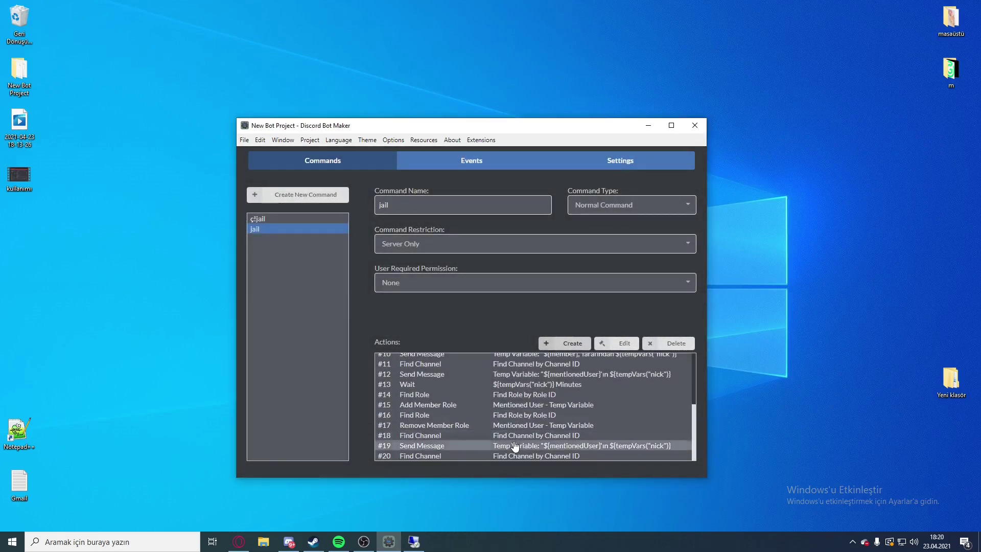
Start the jail command's twenty-first action, Send Message, with the message "${mentionedUser}'ın ${tempVars("nick")} Dakikalık Sohbet Yasağı Sona Erdi".
left_click(565, 343)
left_click(420, 281)
type("${mentionedUser}'ın ${tempVars(\"nick\")} Dakikalık Sohbet Yasağı Sona Erdi")
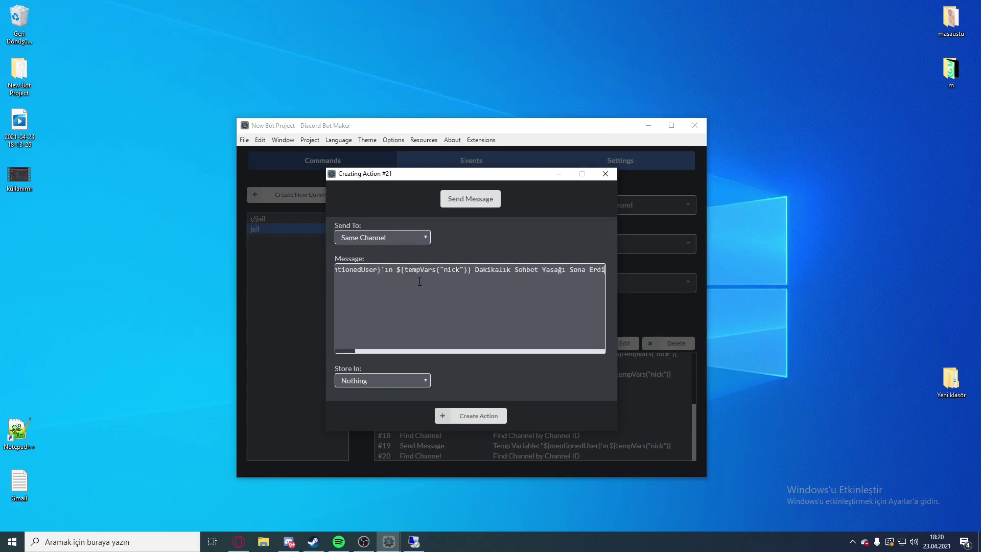
left_click_drag(462, 352, 434, 348)
Set the twenty-first action to send its message to temp variable "jail3", and create the action.
left_click(390, 245)
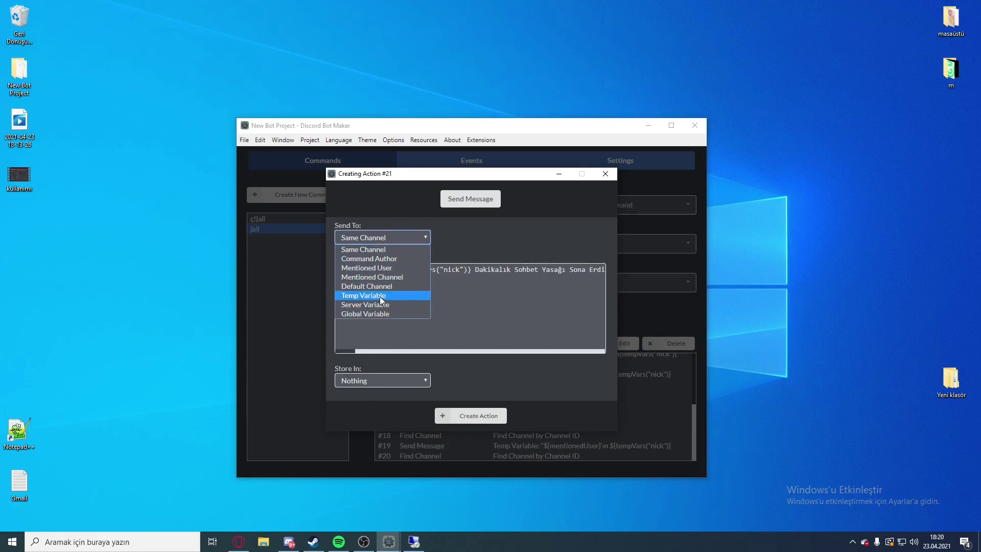
left_click(381, 295)
left_click(496, 238)
left_click(471, 405)
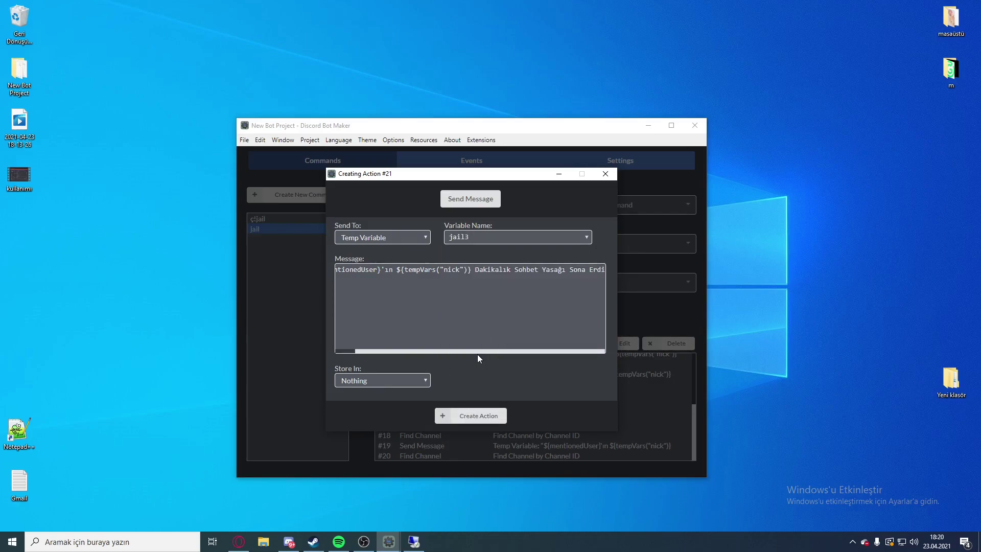
left_click_drag(511, 353, 541, 348)
left_click(477, 414)
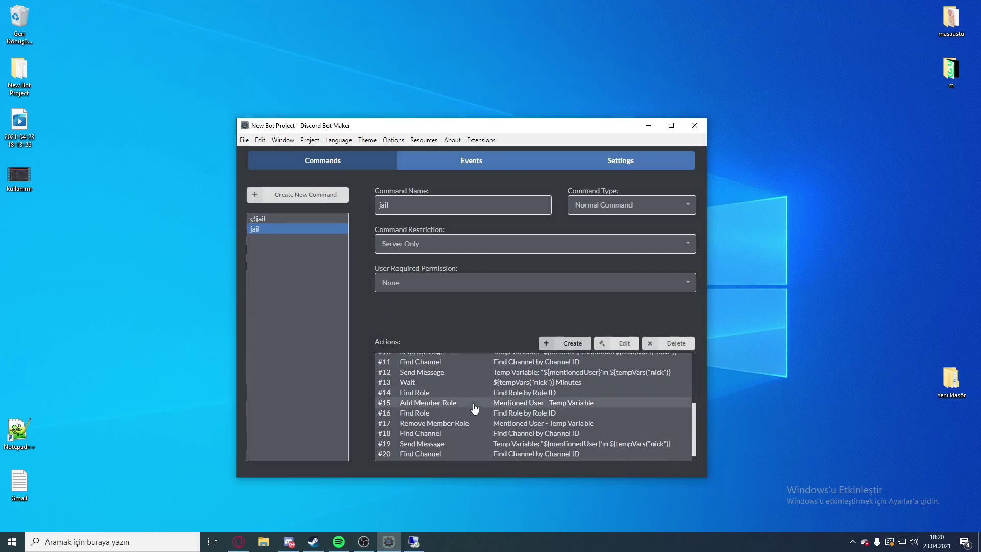
Compare the action list of the reference ç!jail command with that of the rebuilt jail command.
left_click(296, 220)
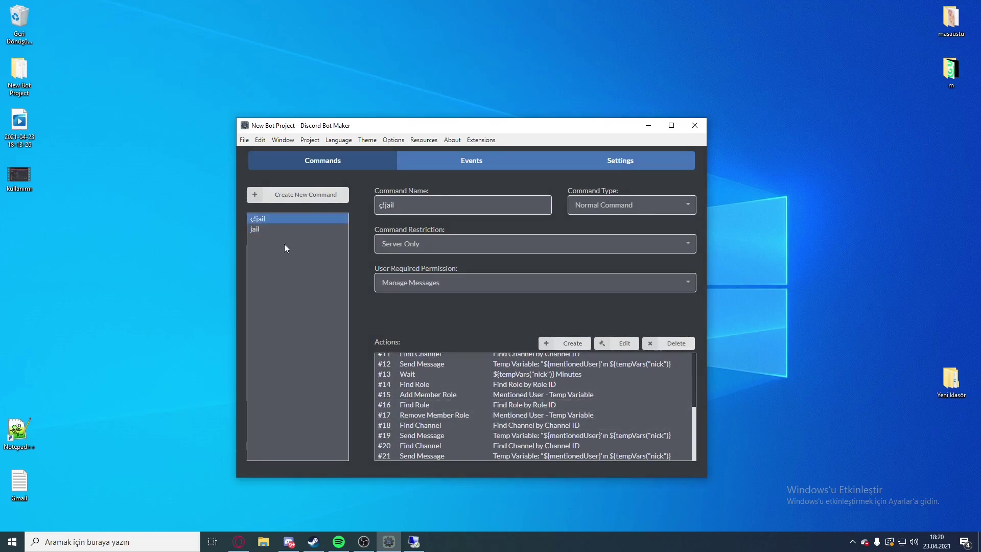
left_click(286, 228)
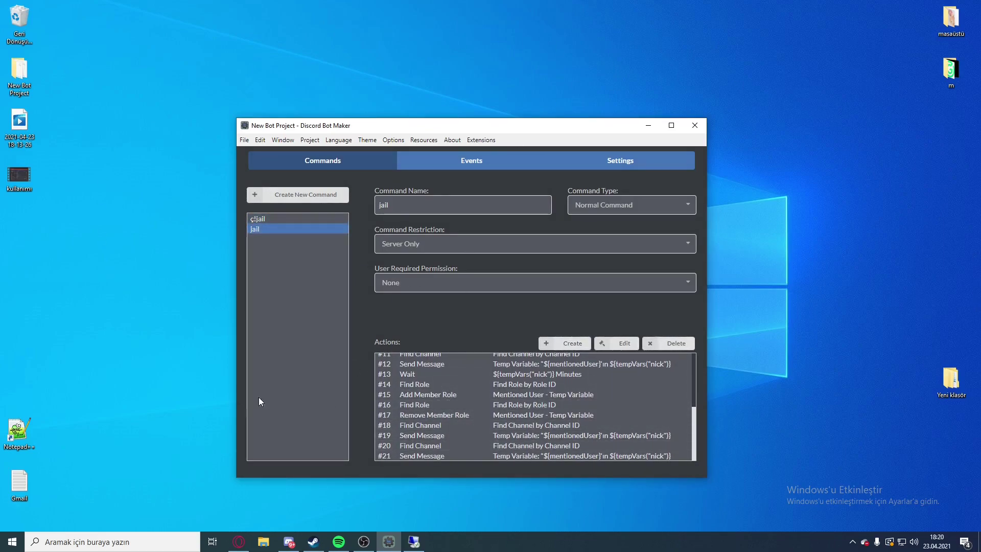